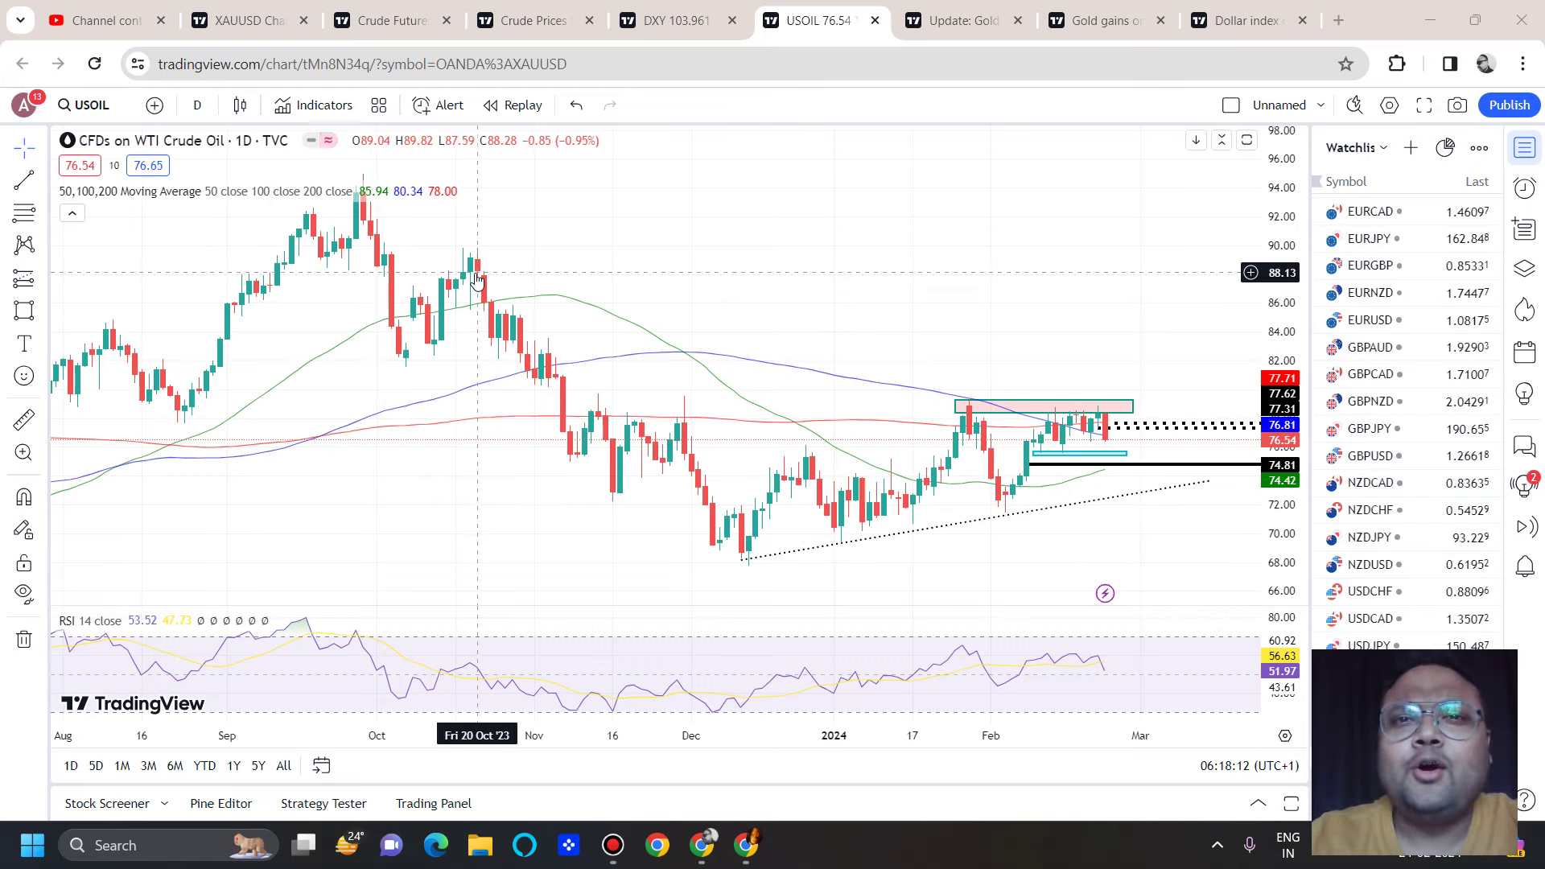
Step: Switch USOIL to 4-hour candles and bring up the 'Crude Futures Settle Lower' news article
{"action": "scroll", "coordinate": [477, 278], "scroll_direction": "up", "scroll_amount": 2}
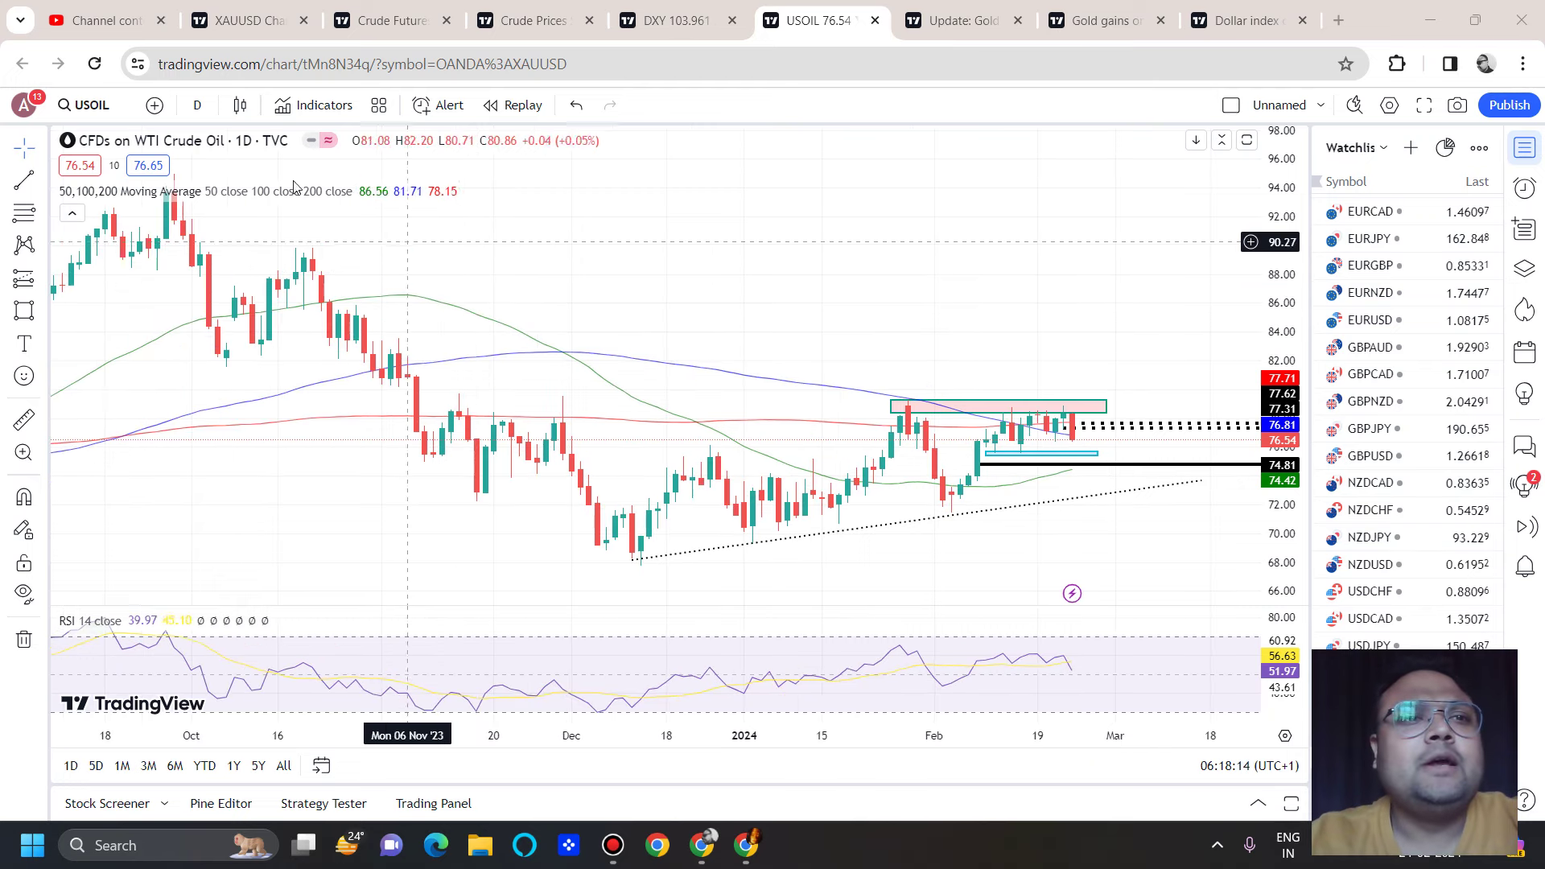
{"action": "left_click", "coordinate": [196, 105]}
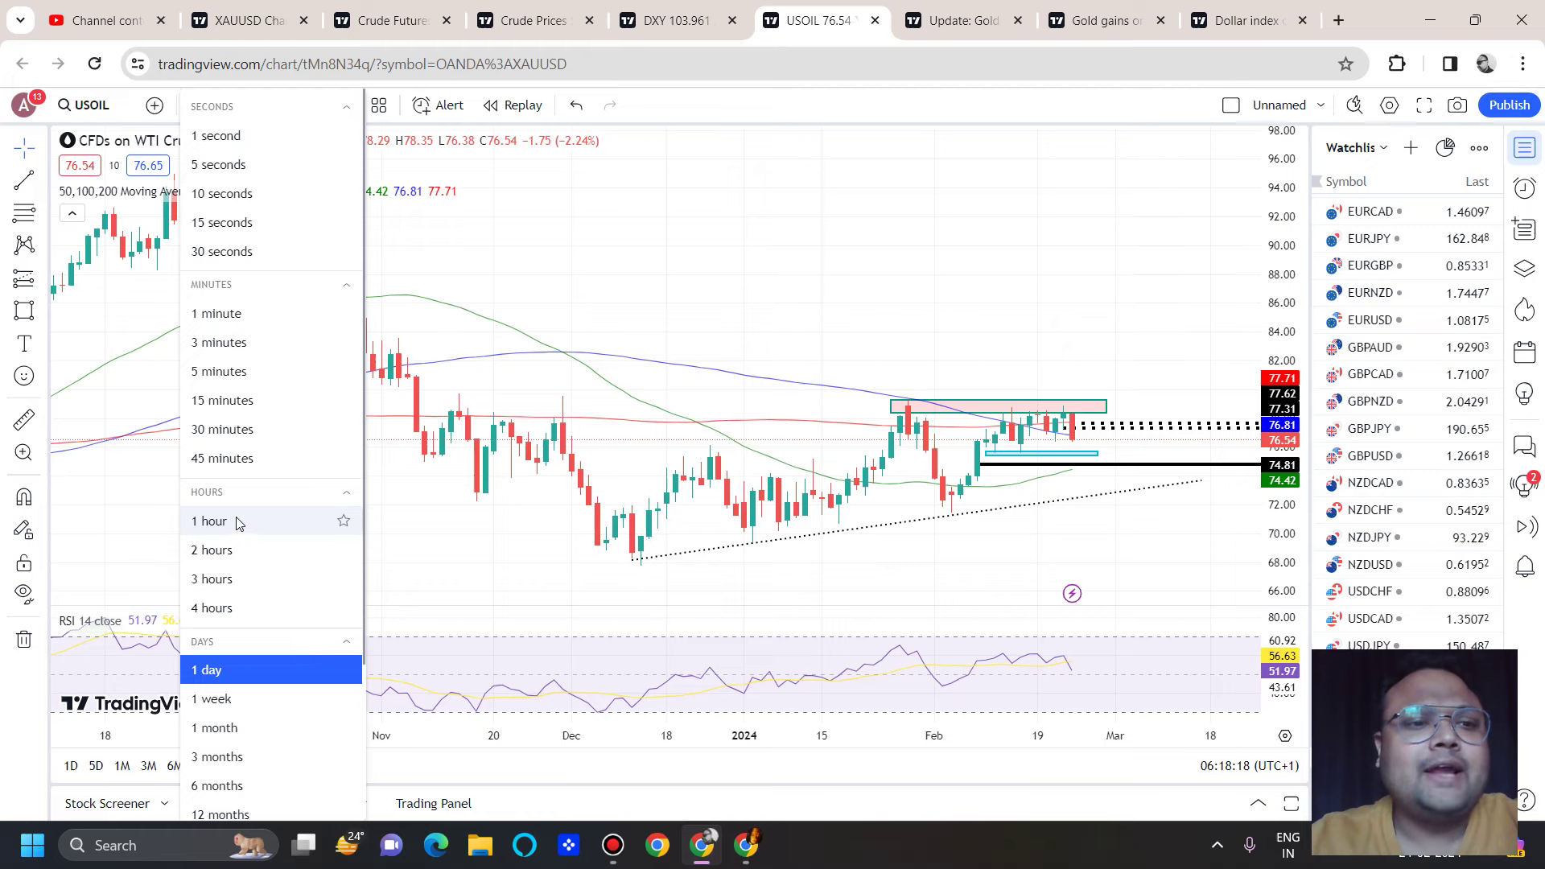
{"action": "left_click", "coordinate": [229, 611]}
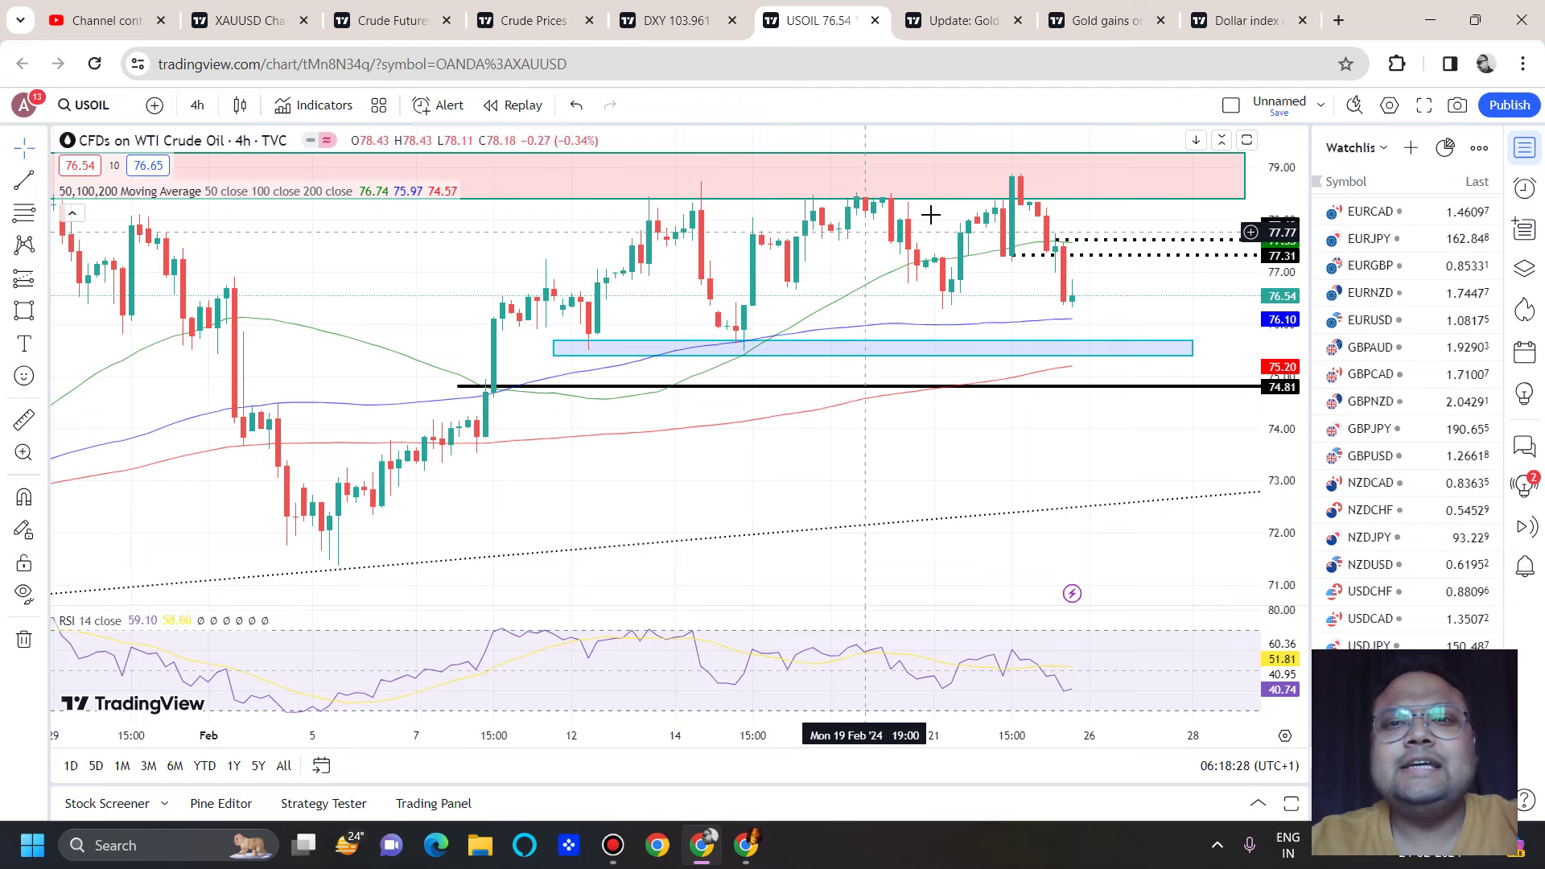
{"action": "scroll", "coordinate": [928, 213], "scroll_direction": "down", "scroll_amount": 2}
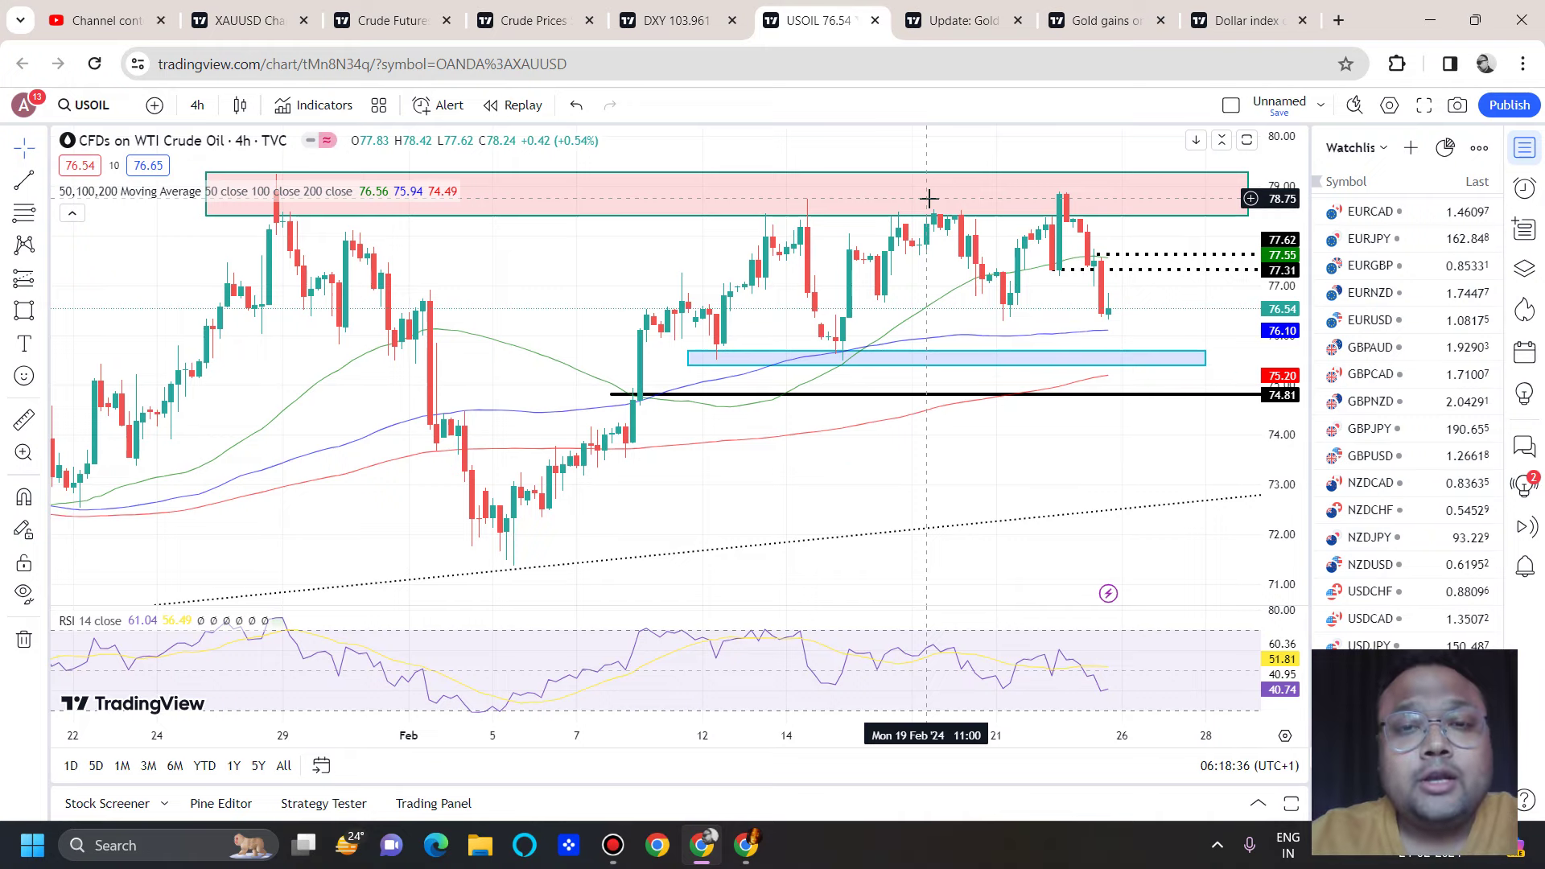
{"action": "key", "text": "ctrl+3"}
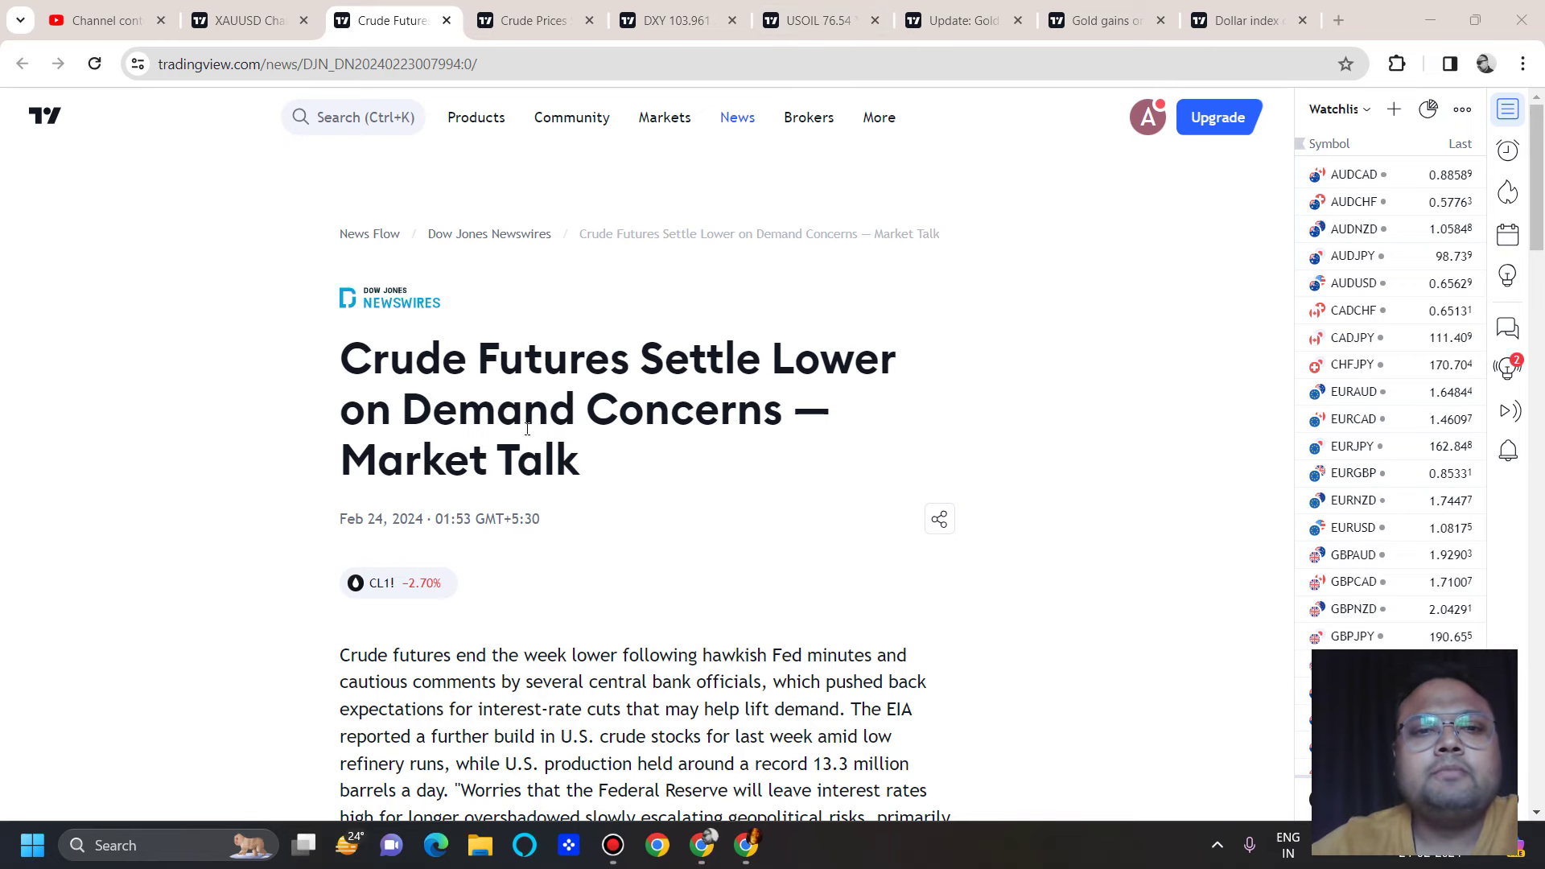
Step: Highlight the 'crude under pressure' sentence in the Crude Prices article, then flip back to the USOIL chart
{"action": "left_click", "coordinate": [521, 23]}
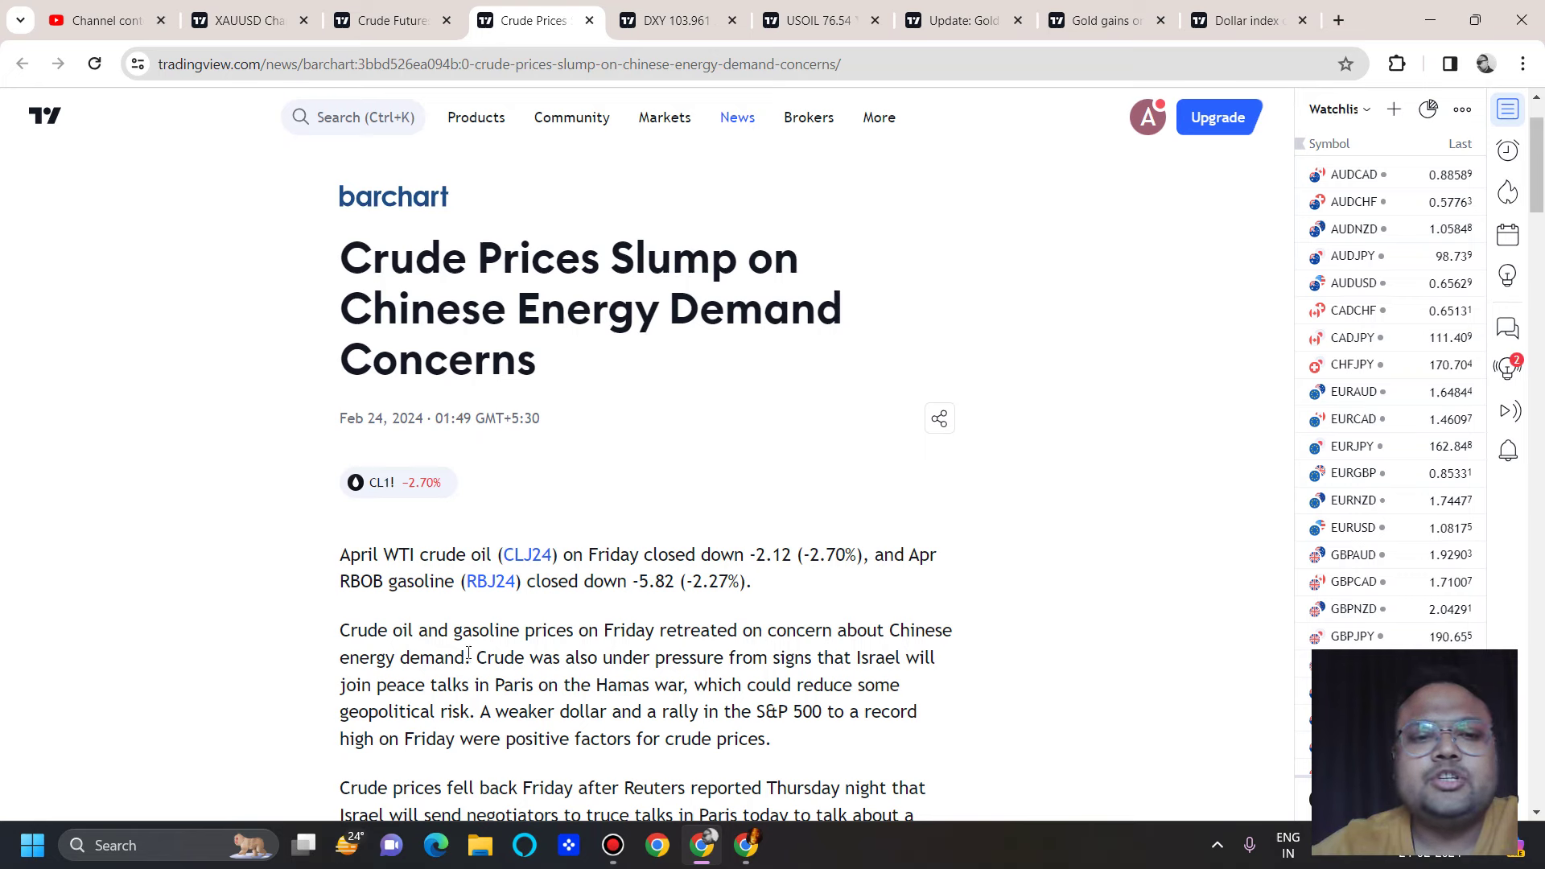
{"action": "left_click_drag", "start_coordinate": [488, 661], "coordinate": [807, 656]}
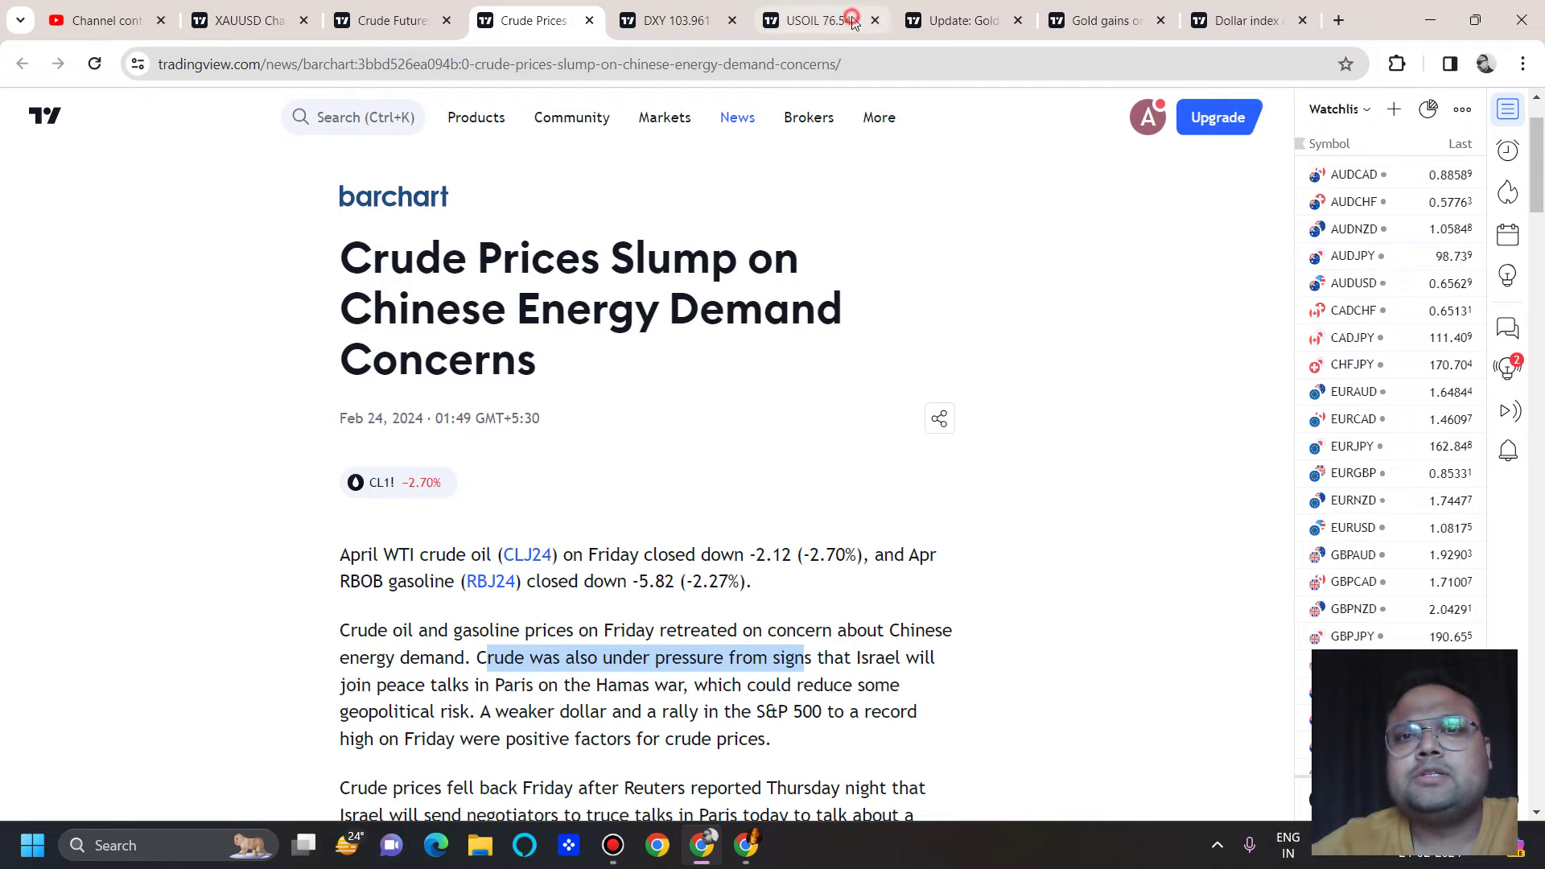
{"action": "left_click", "coordinate": [817, 20]}
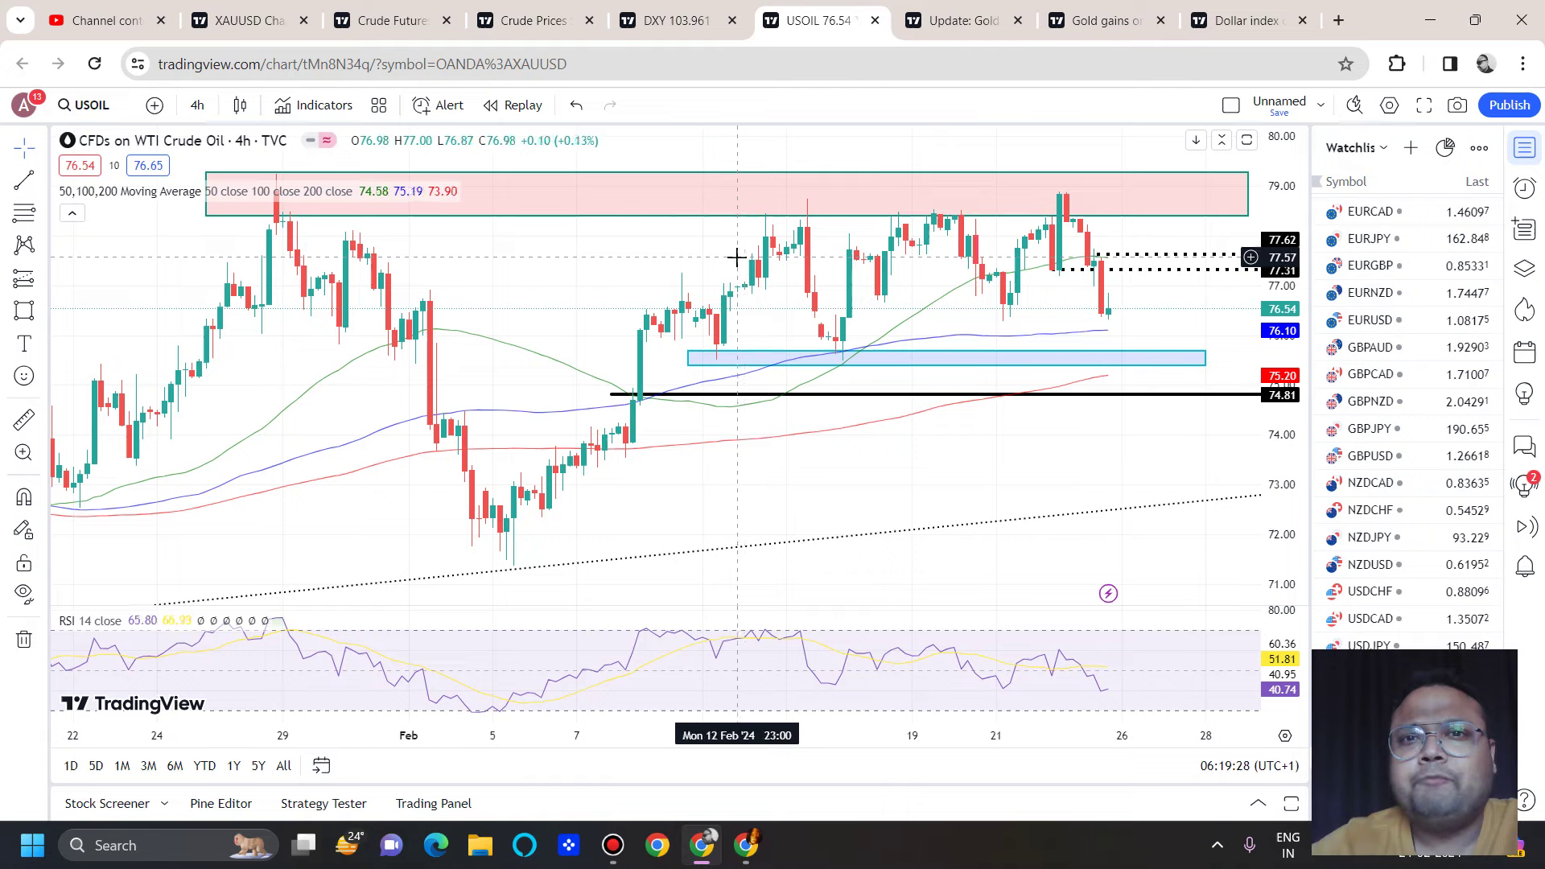
{"action": "mouse_move", "coordinate": [522, 25]}
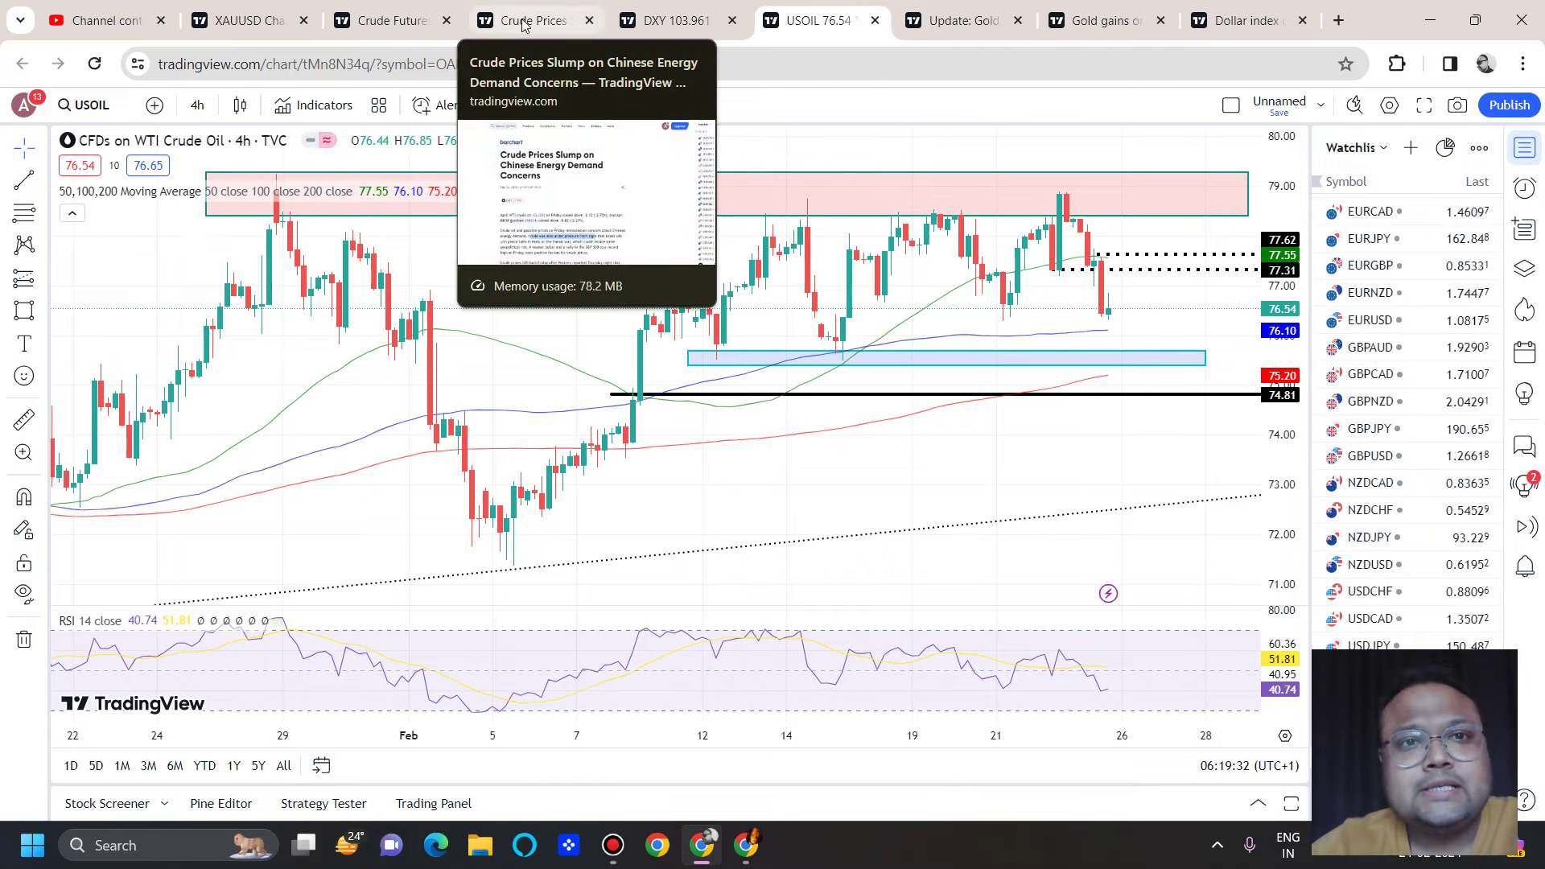
{"action": "left_click", "coordinate": [522, 25]}
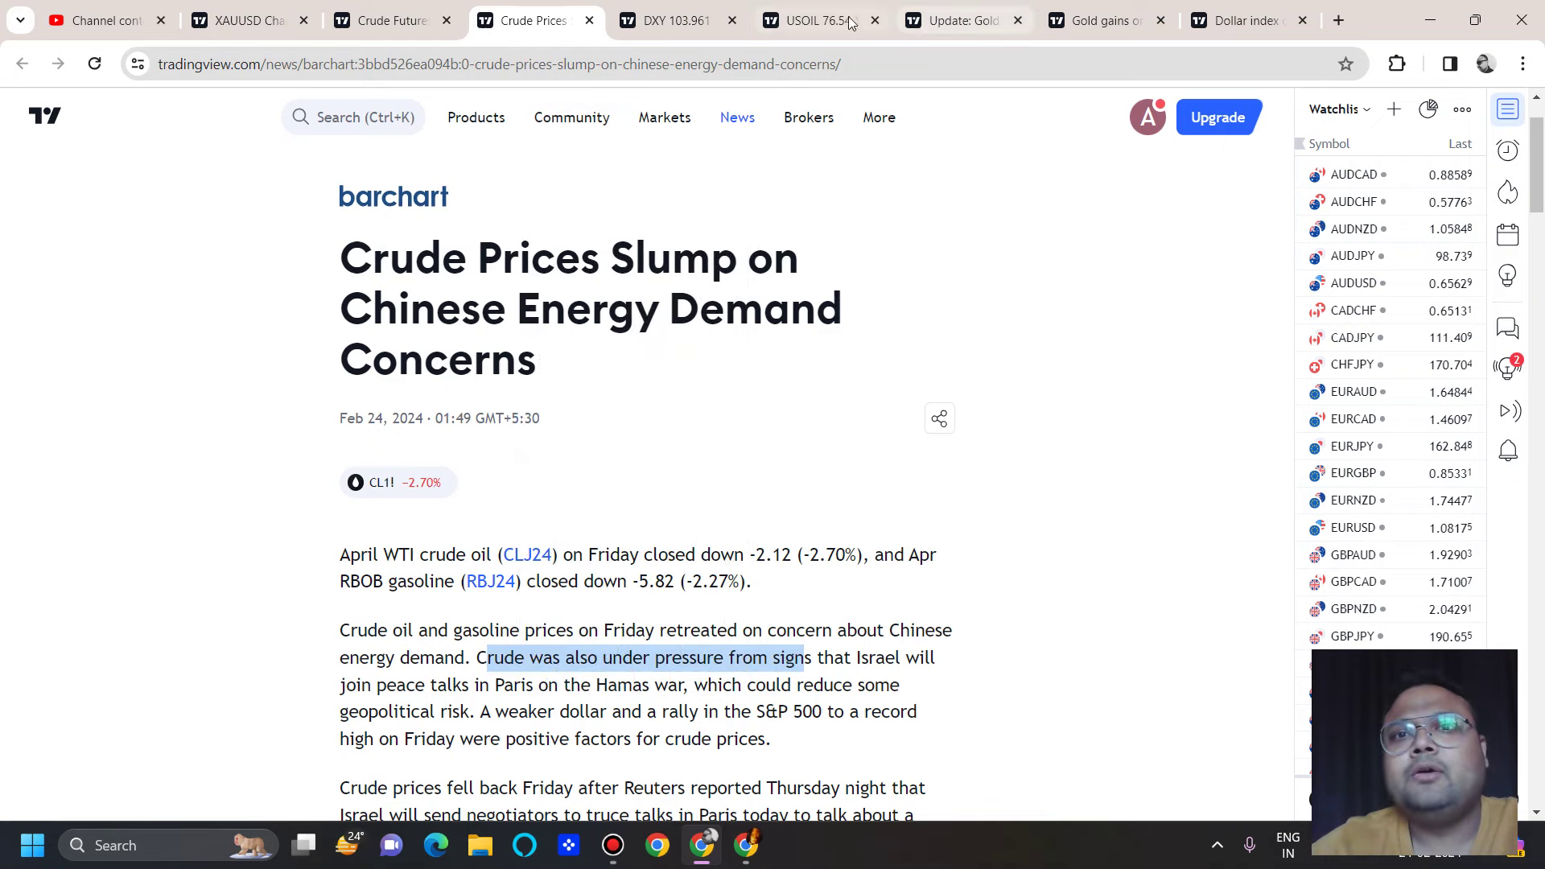
{"action": "left_click", "coordinate": [817, 22]}
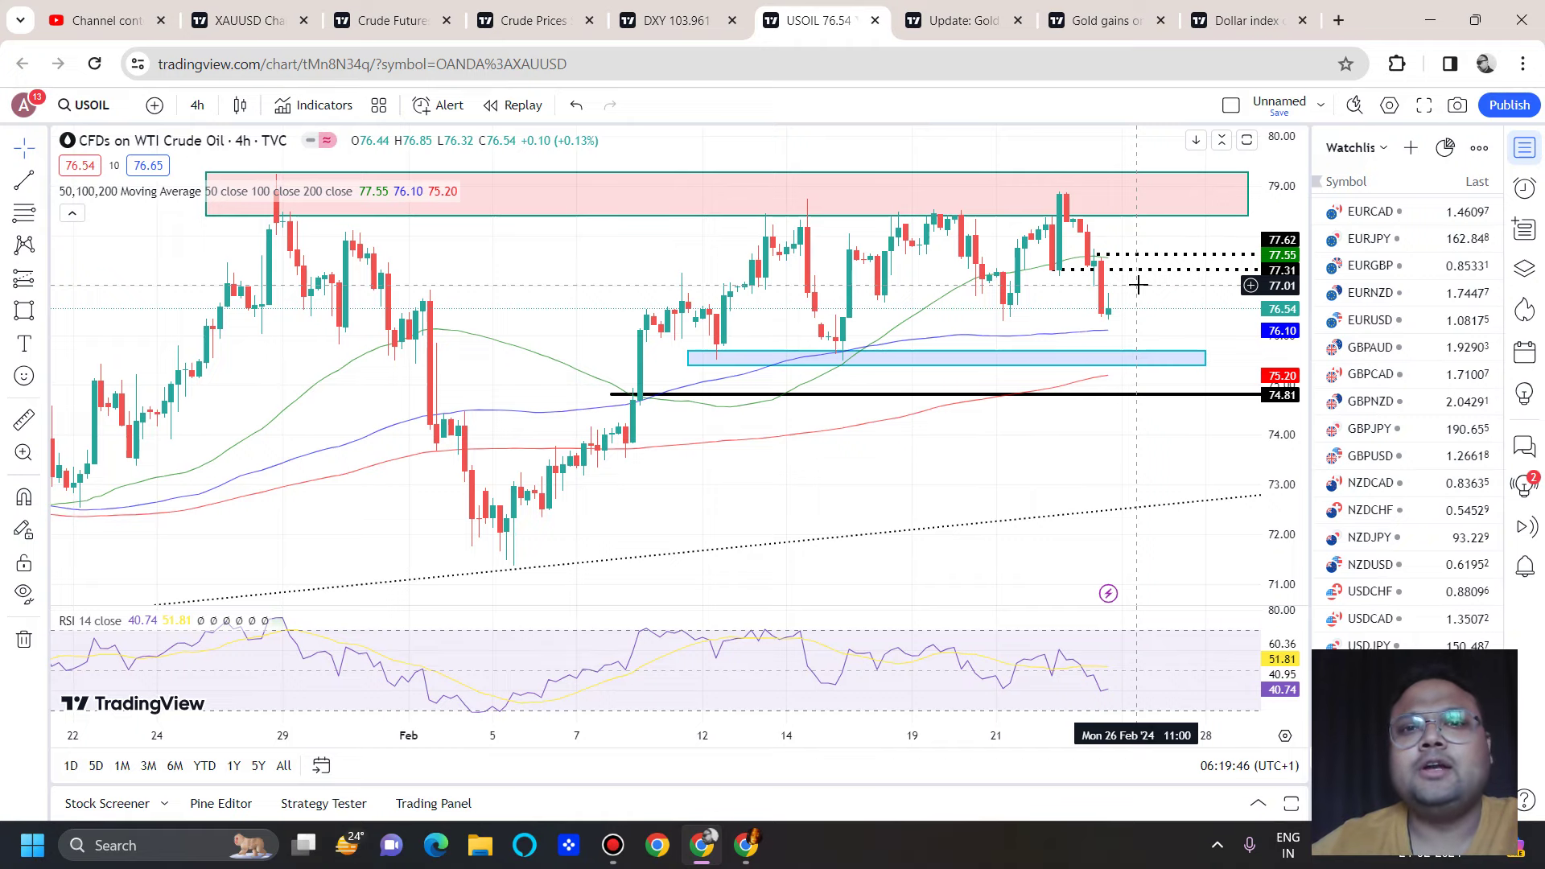
Step: Change the USOIL chart interval from 4 hours to 1 day
{"action": "scroll", "coordinate": [1138, 285], "scroll_direction": "up", "scroll_amount": 3}
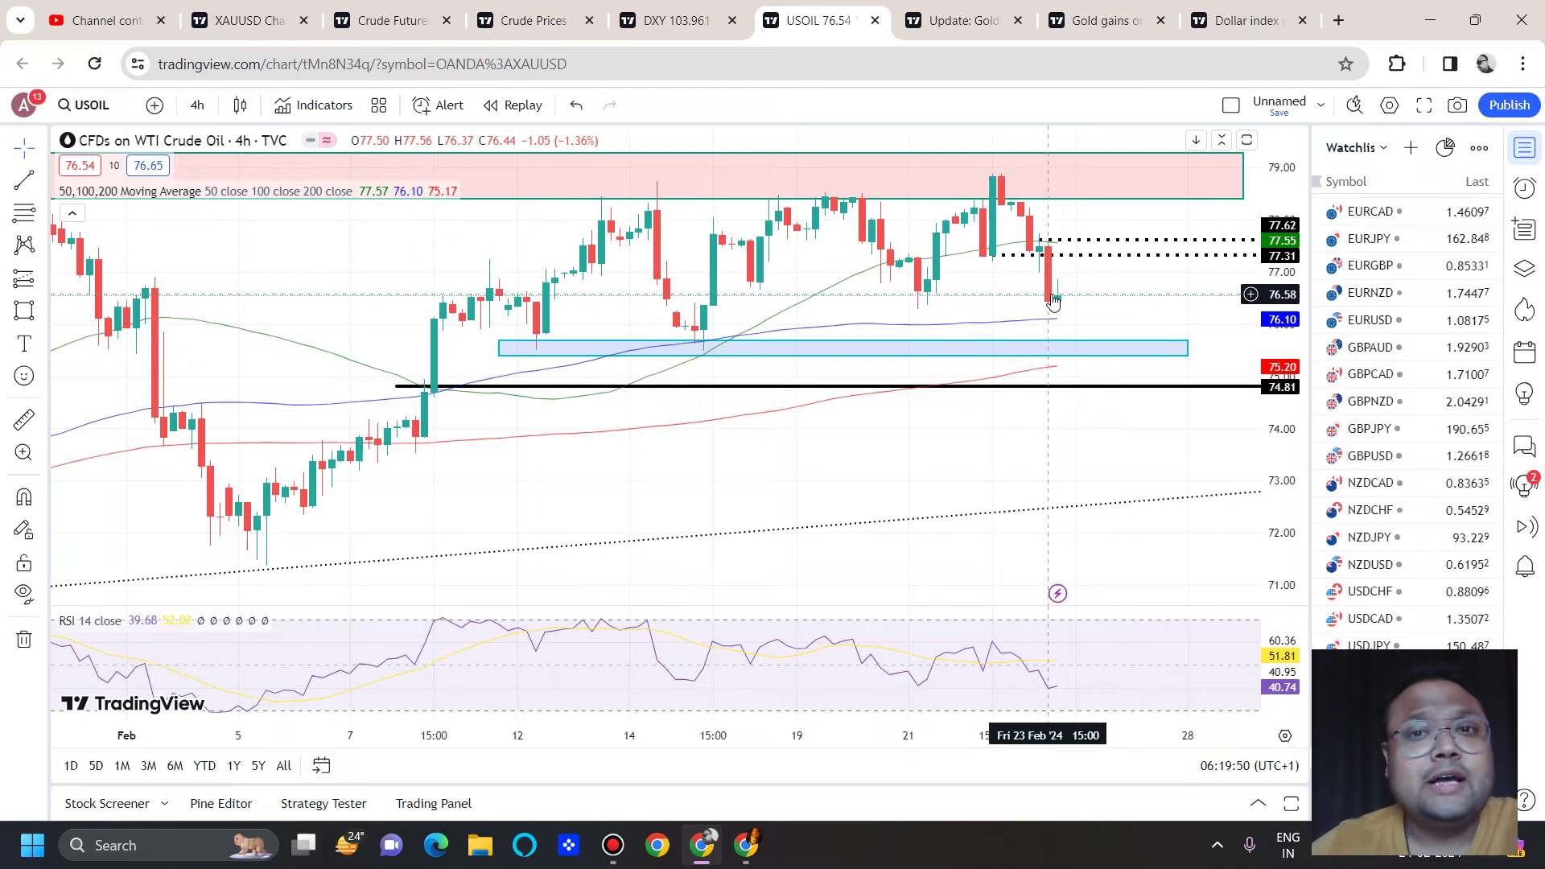
{"action": "scroll", "coordinate": [1053, 300], "scroll_direction": "down", "scroll_amount": 2}
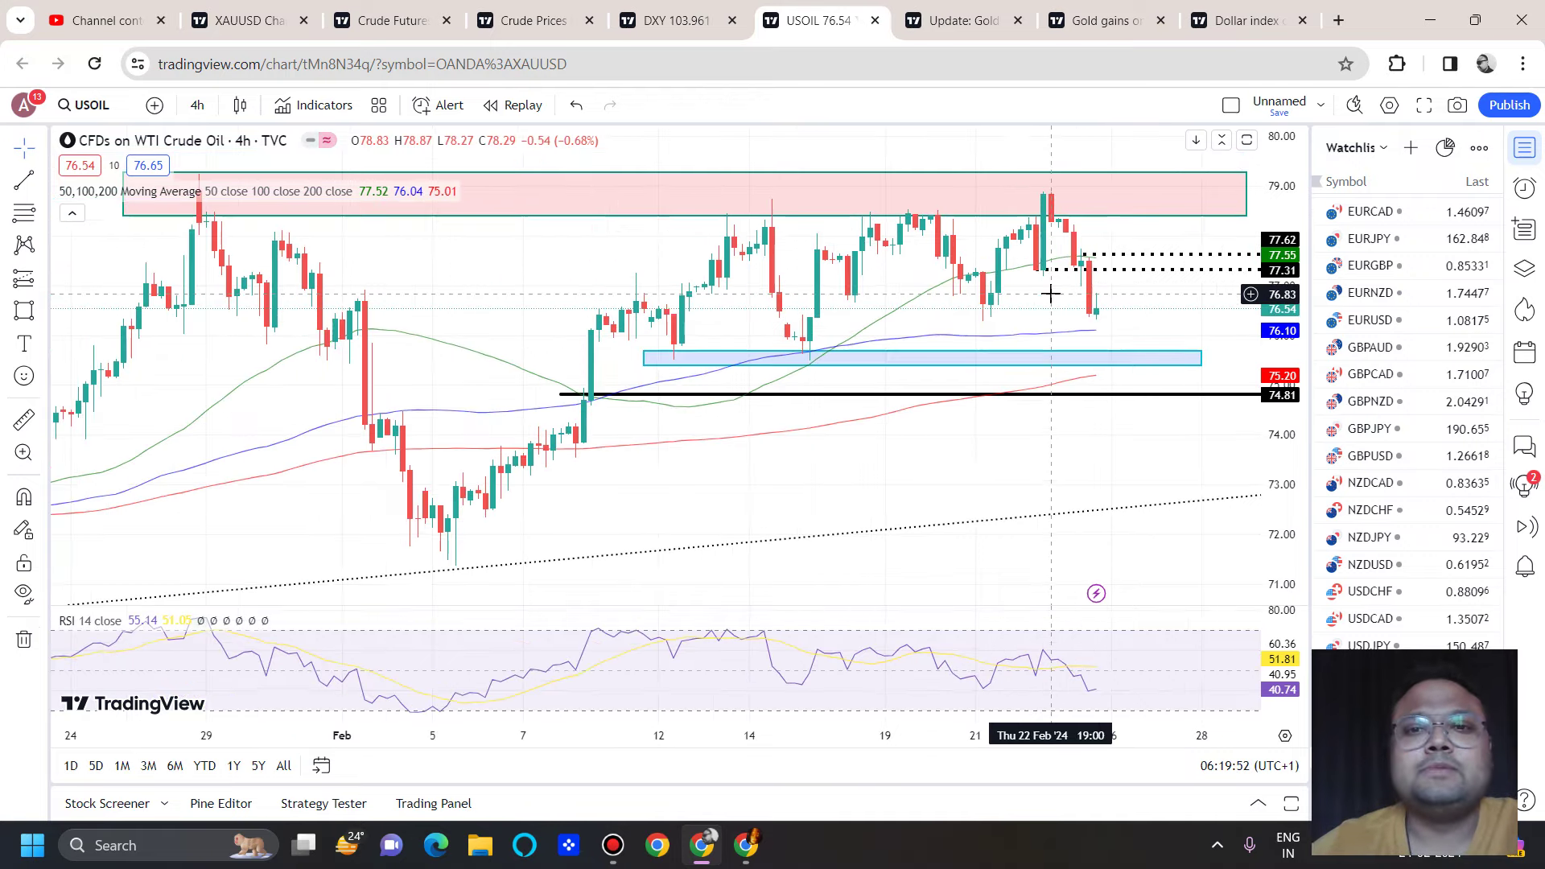
{"action": "scroll", "coordinate": [788, 304], "scroll_direction": "down", "scroll_amount": 2}
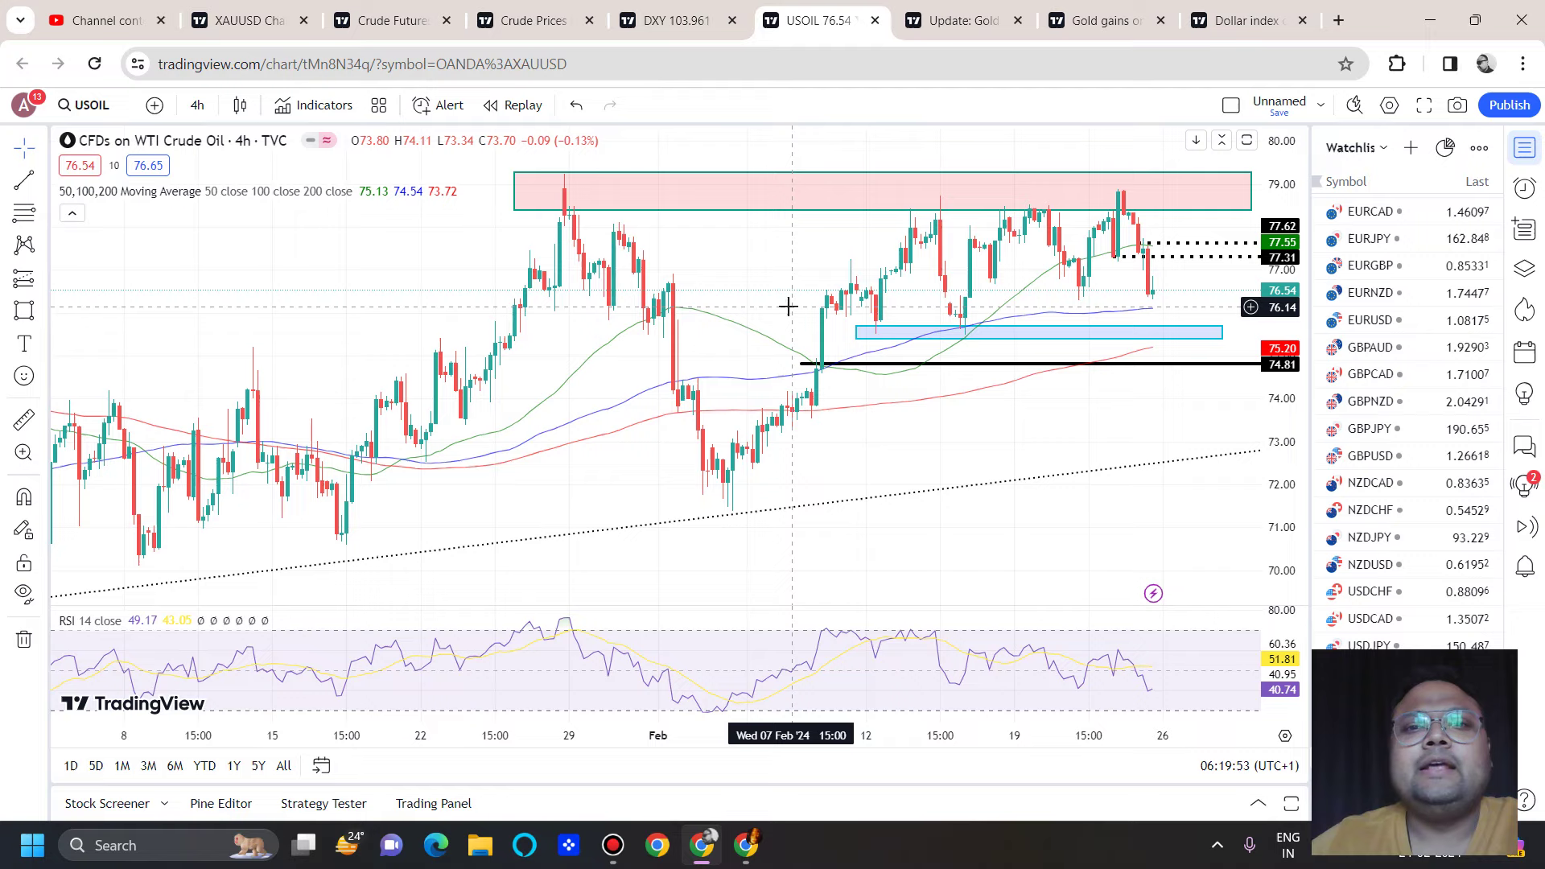
{"action": "left_click", "coordinate": [198, 106]}
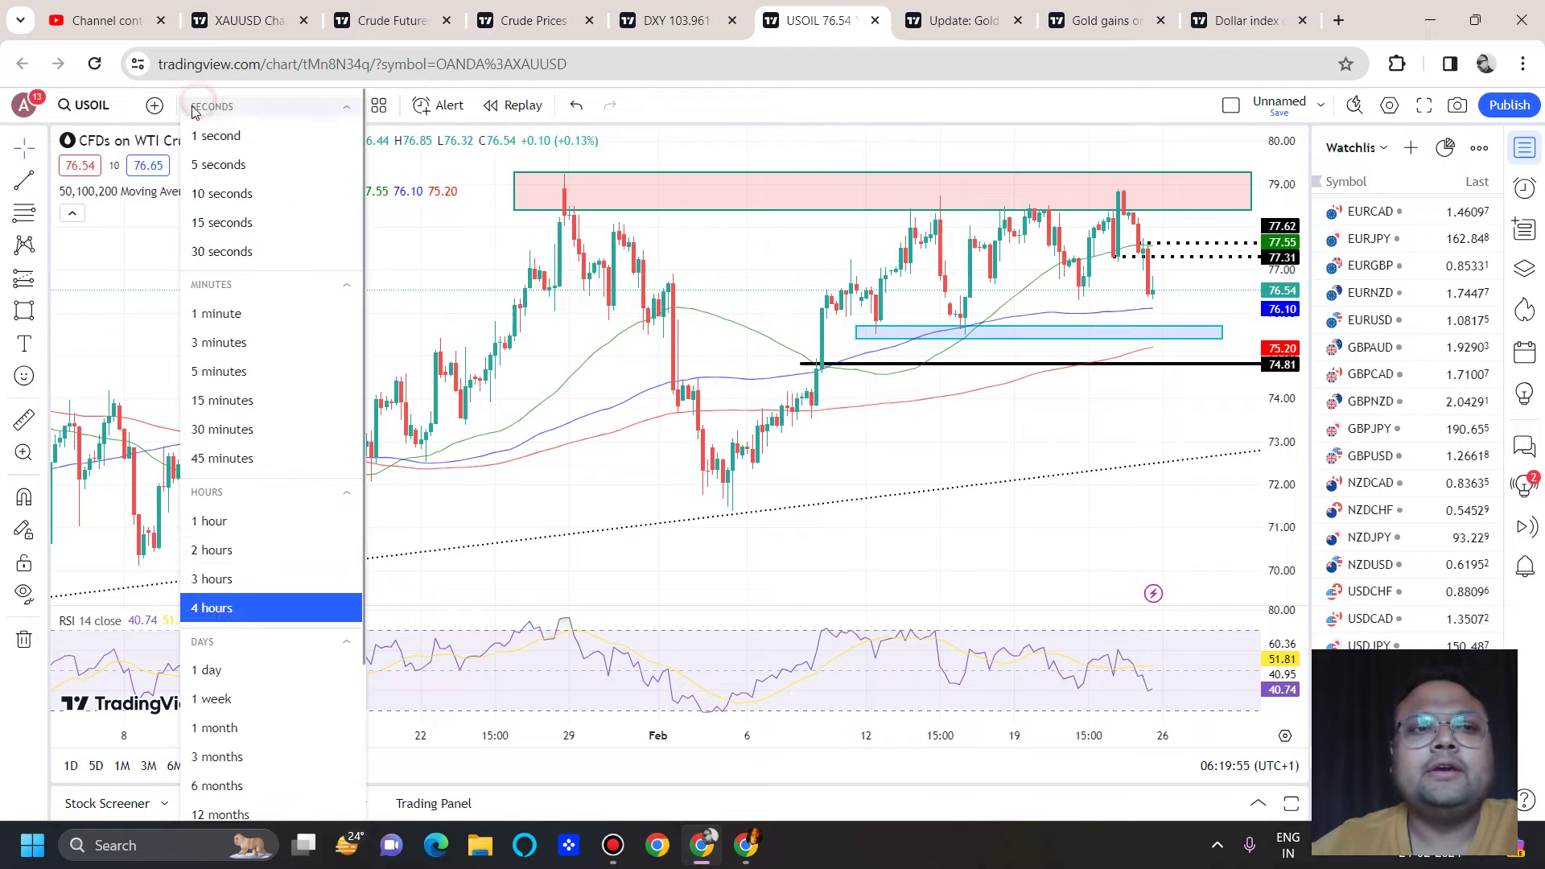
{"action": "left_click", "coordinate": [211, 671]}
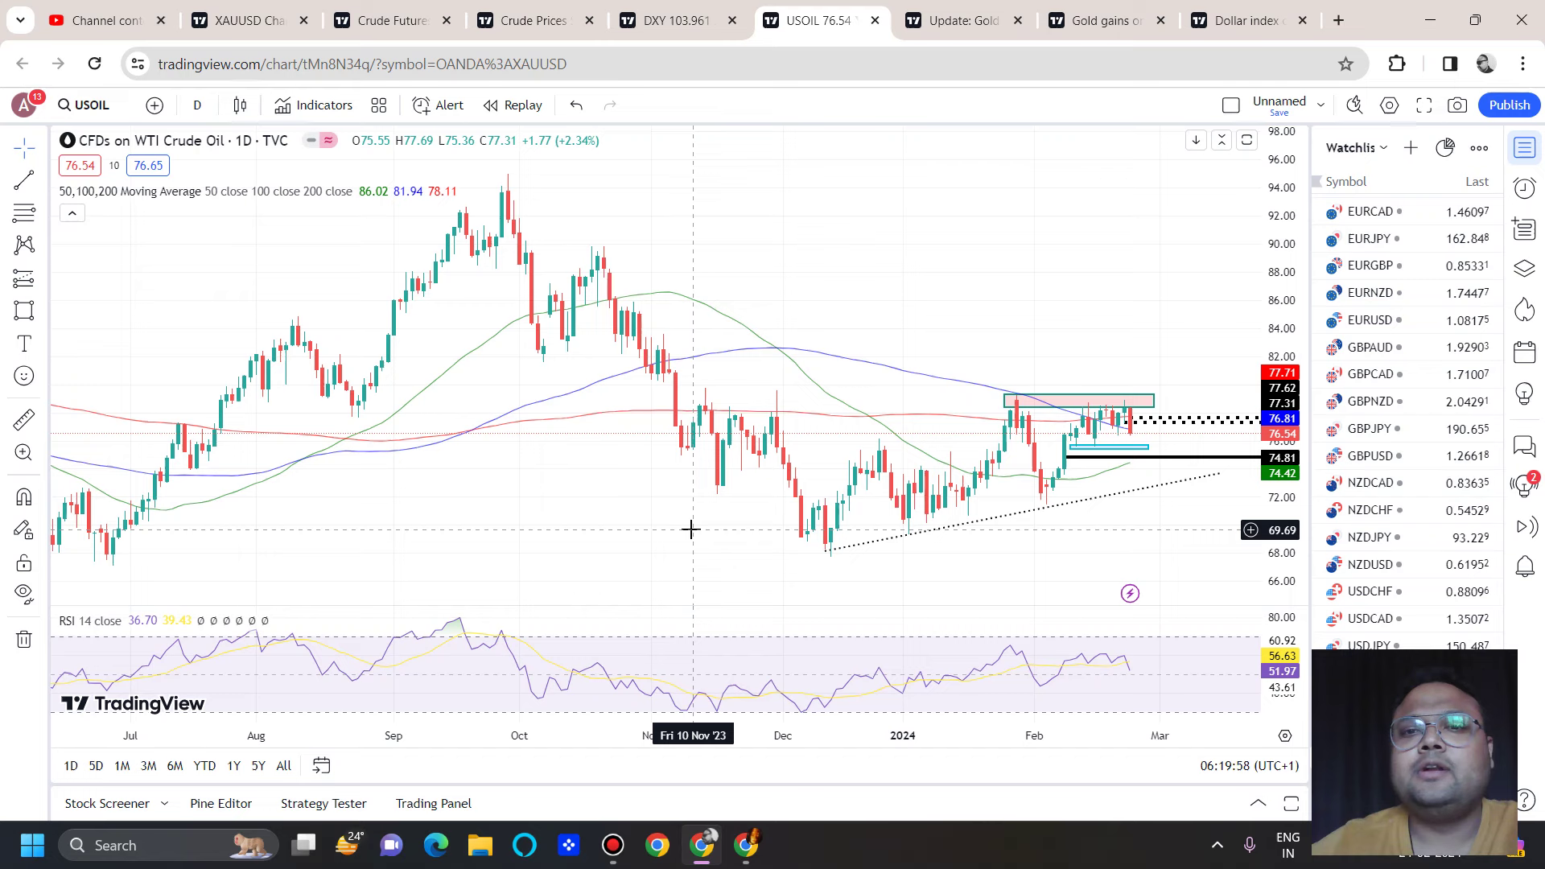
Step: Freehand-circle the autumn swing, recent lows and consolidation area on the daily chart
{"action": "left_click", "coordinate": [953, 12]}
{"action": "mouse_move", "coordinate": [435, 140]}
{"action": "left_mouse_down"}
{"action": "mouse_move", "coordinate": [841, 509]}
{"action": "mouse_move", "coordinate": [435, 78]}
{"action": "mouse_move", "coordinate": [453, 80]}
{"action": "left_mouse_up"}
{"action": "left_click", "coordinate": [809, 580]}
{"action": "left_click_drag", "start_coordinate": [1080, 515], "coordinate": [1223, 447]}
{"action": "left_click_drag", "start_coordinate": [1000, 475], "coordinate": [1070, 619]}
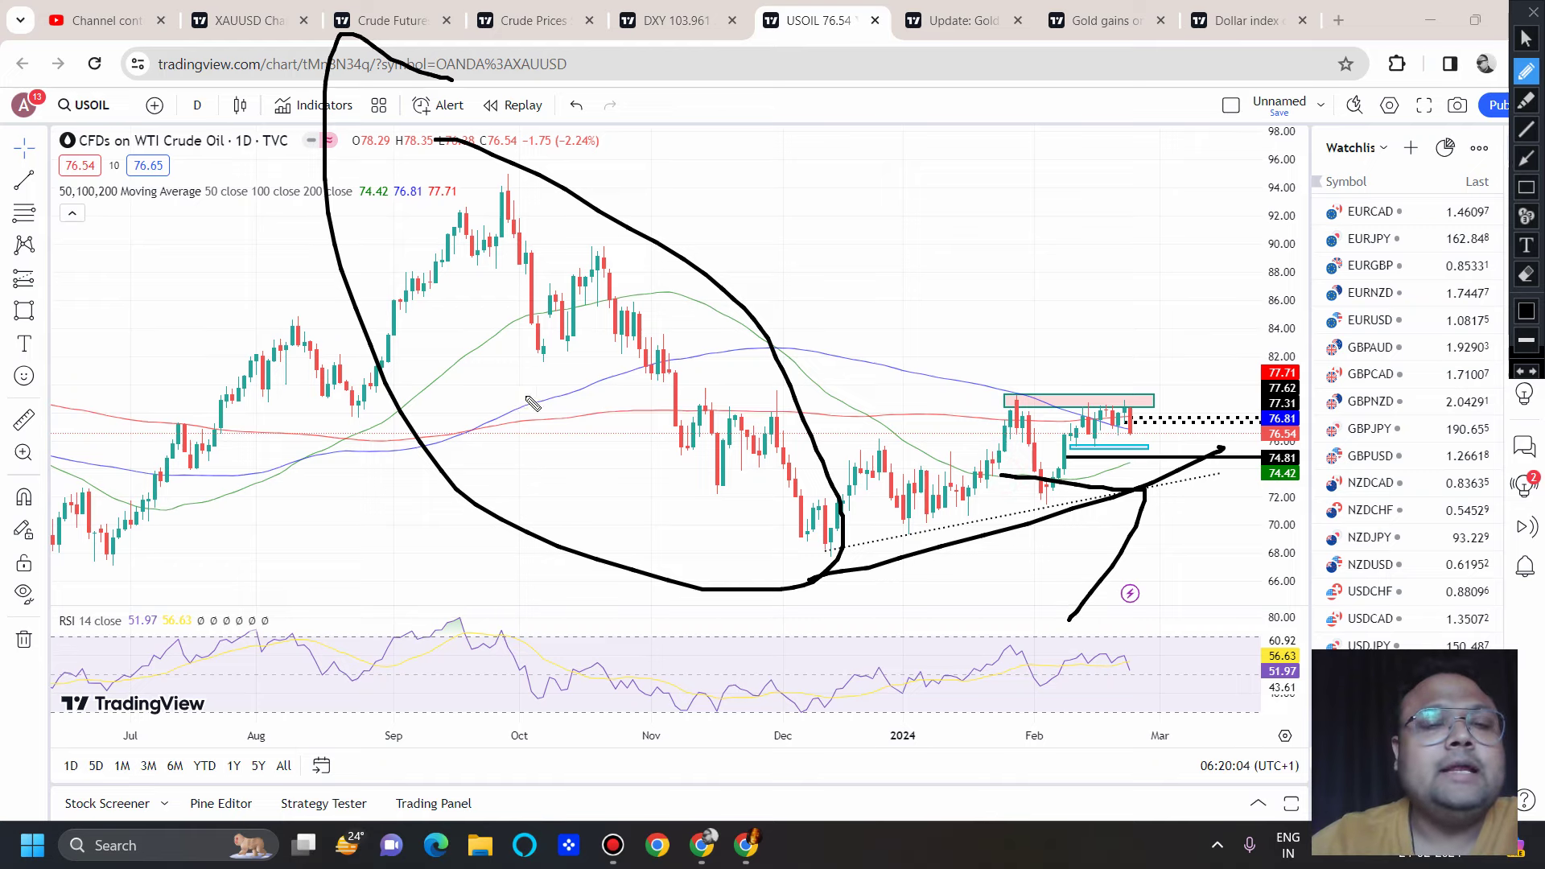
{"action": "mouse_move", "coordinate": [1072, 348]}
{"action": "left_mouse_down"}
{"action": "mouse_move", "coordinate": [869, 422]}
{"action": "mouse_move", "coordinate": [1134, 627]}
{"action": "mouse_move", "coordinate": [1181, 409]}
{"action": "mouse_move", "coordinate": [1072, 350]}
{"action": "left_mouse_up"}
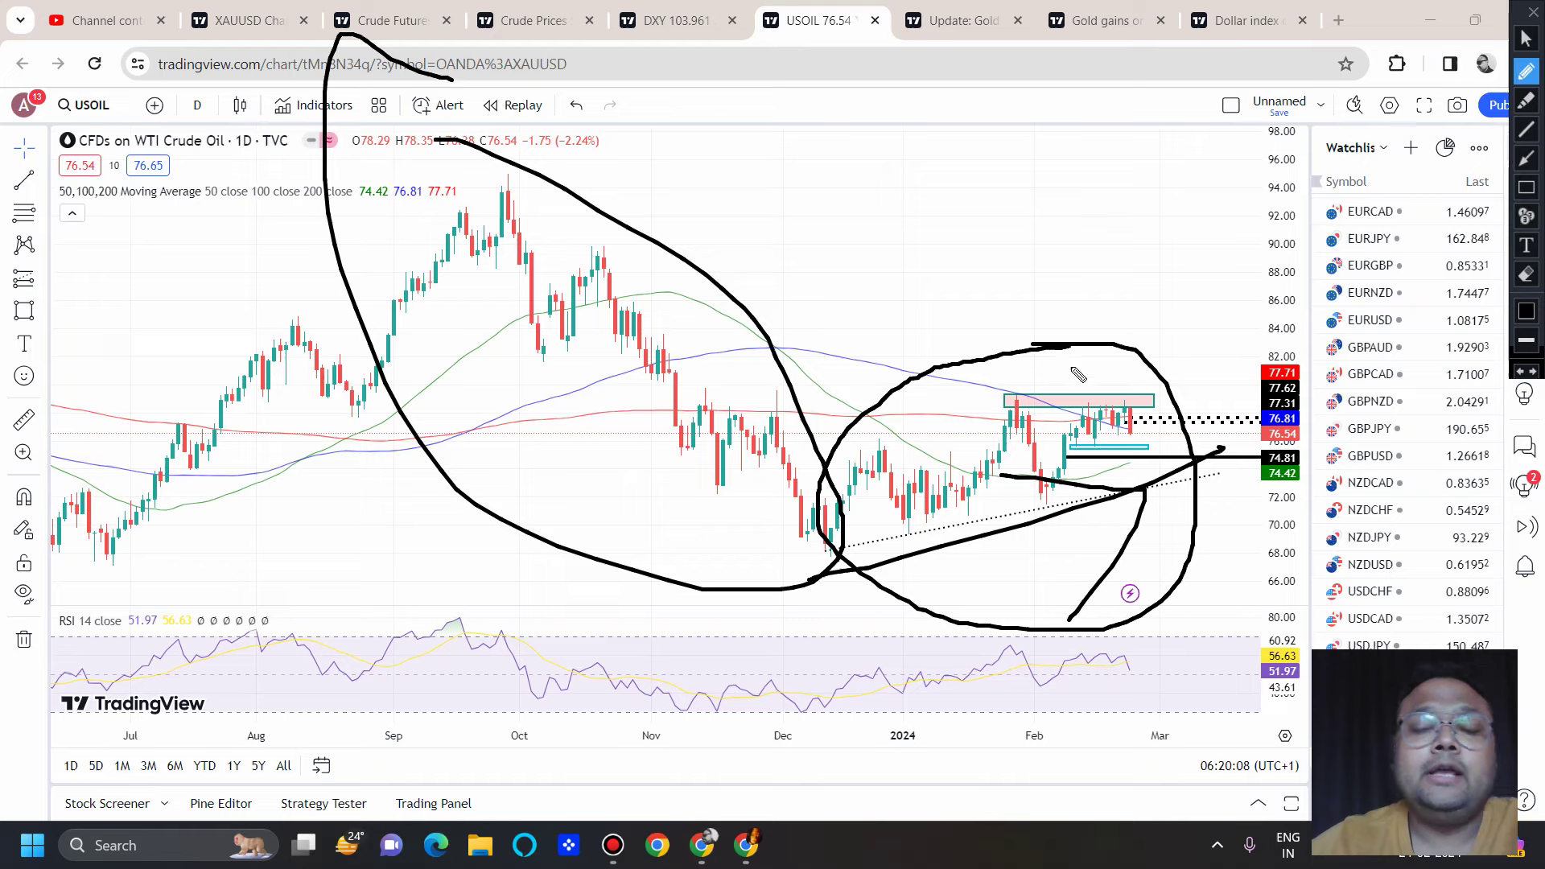
Step: Scribble a dollar sign and letters on the chart, then clear all freehand marks
{"action": "left_click_drag", "start_coordinate": [873, 177], "coordinate": [845, 228]}
{"action": "left_click_drag", "start_coordinate": [865, 103], "coordinate": [891, 236]}
{"action": "mouse_move", "coordinate": [921, 193]}
{"action": "left_mouse_down"}
{"action": "mouse_move", "coordinate": [917, 219]}
{"action": "mouse_move", "coordinate": [980, 205]}
{"action": "left_mouse_up"}
{"action": "left_click_drag", "start_coordinate": [772, 12], "coordinate": [672, 25]}
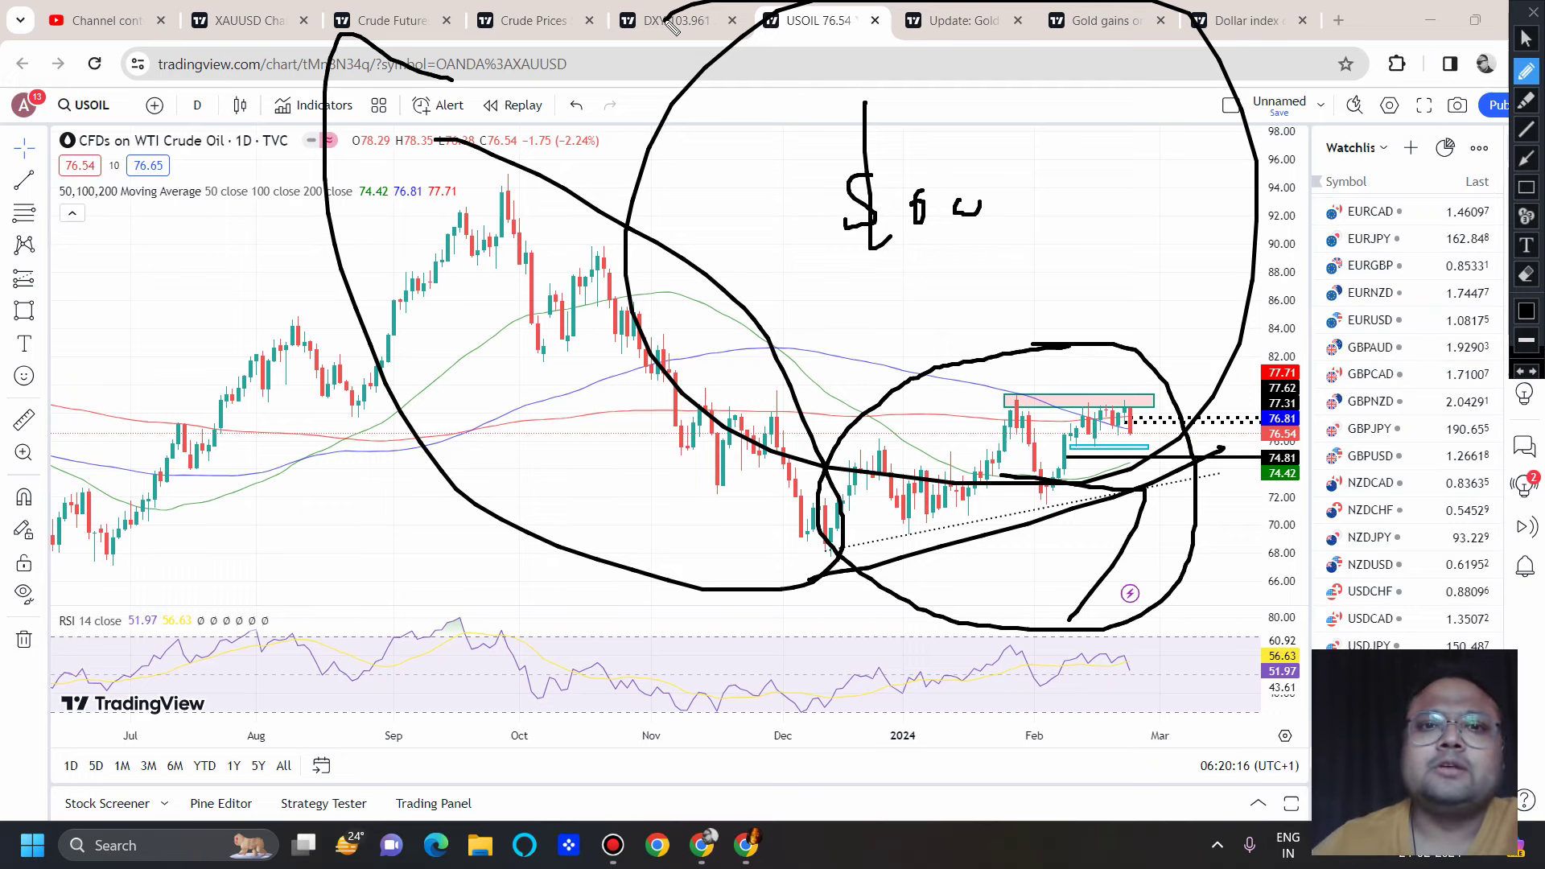
{"action": "left_click_drag", "start_coordinate": [1129, 425], "coordinate": [1153, 451]}
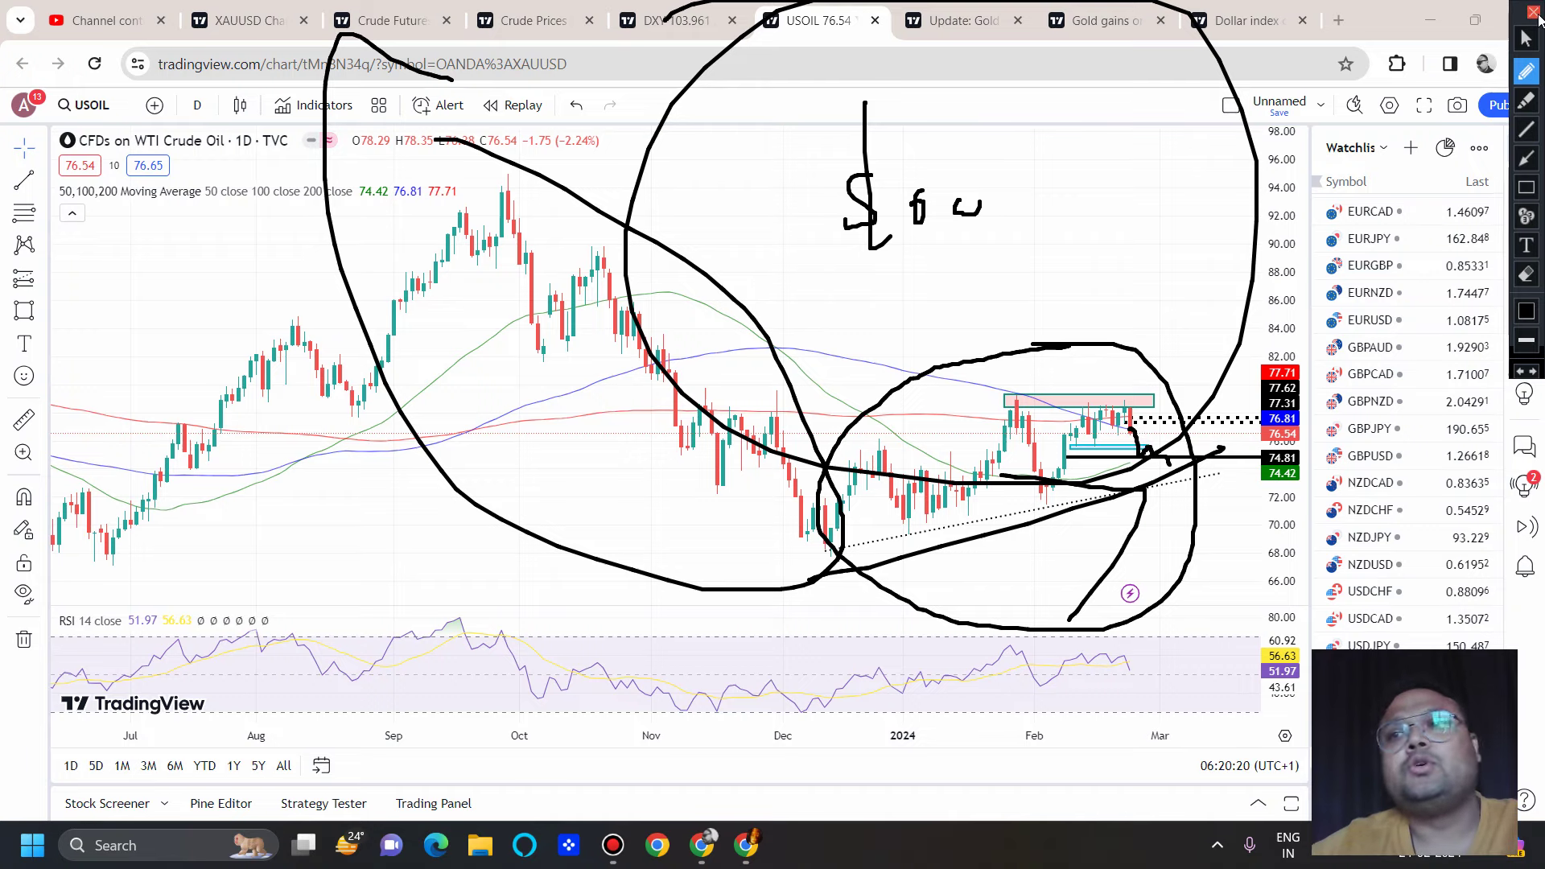
{"action": "left_click", "coordinate": [1532, 12]}
{"action": "left_click", "coordinate": [196, 108]}
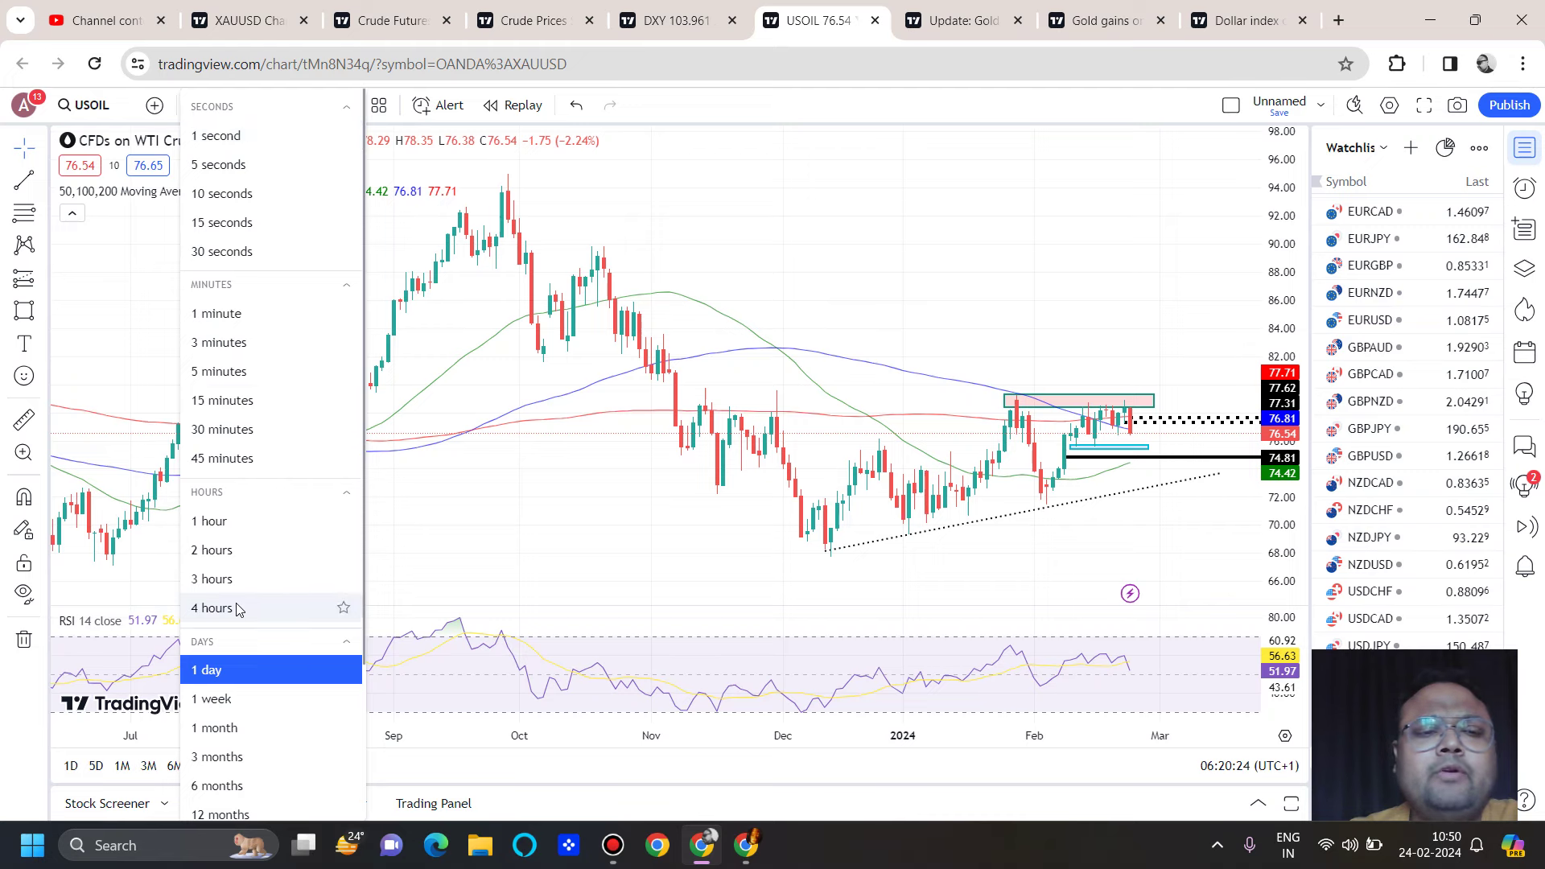
Step: Switch to 4-hour candles and zoom in on the light-blue support zone
{"action": "left_click", "coordinate": [236, 615]}
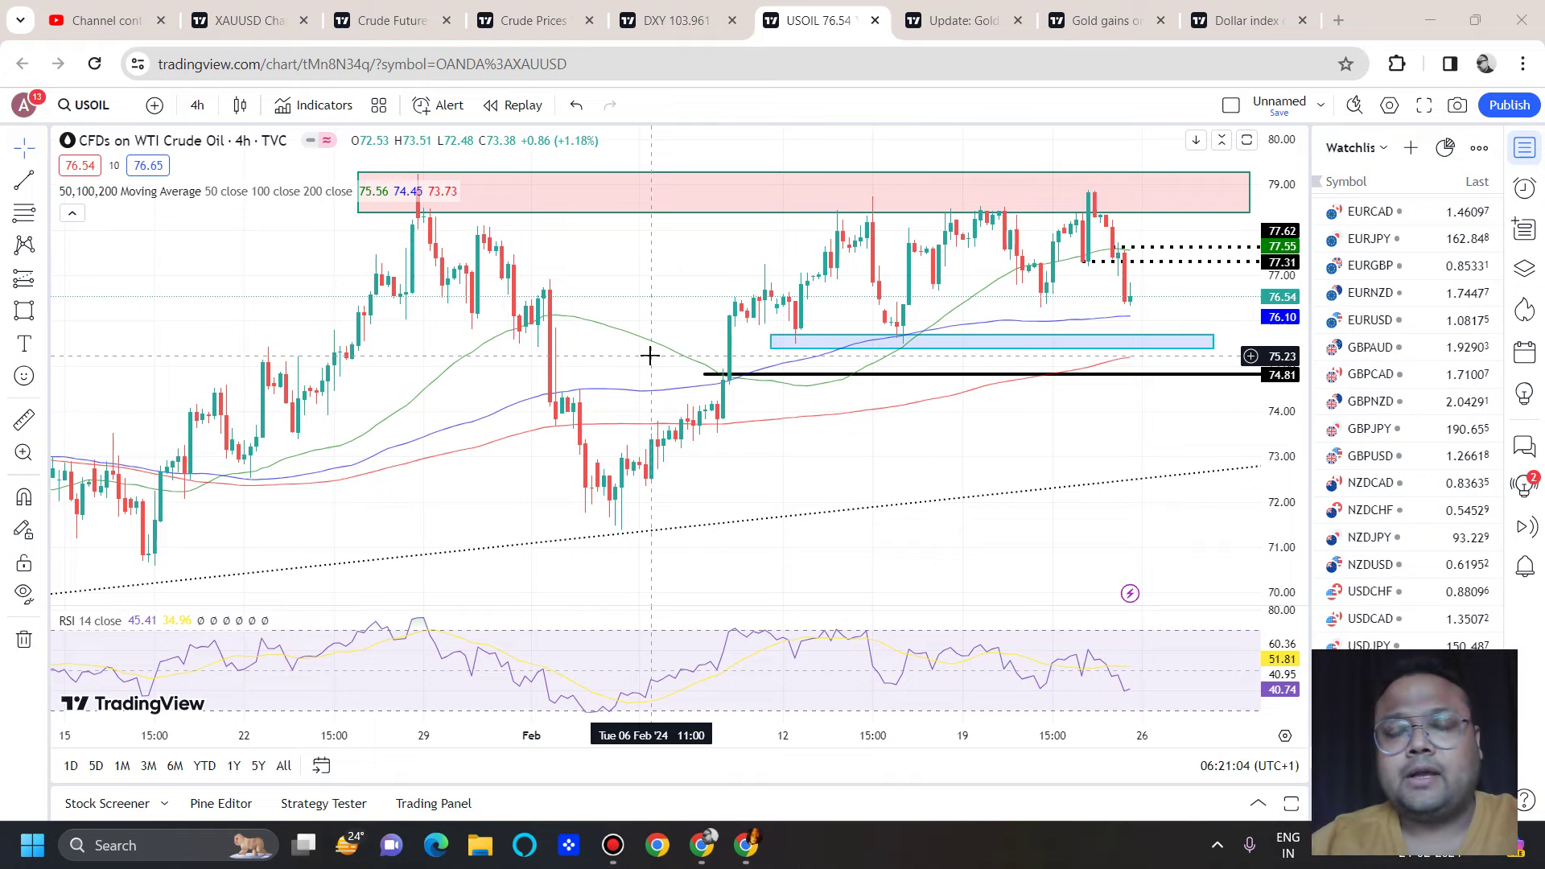
{"action": "scroll", "coordinate": [651, 355], "scroll_direction": "up", "scroll_amount": 2}
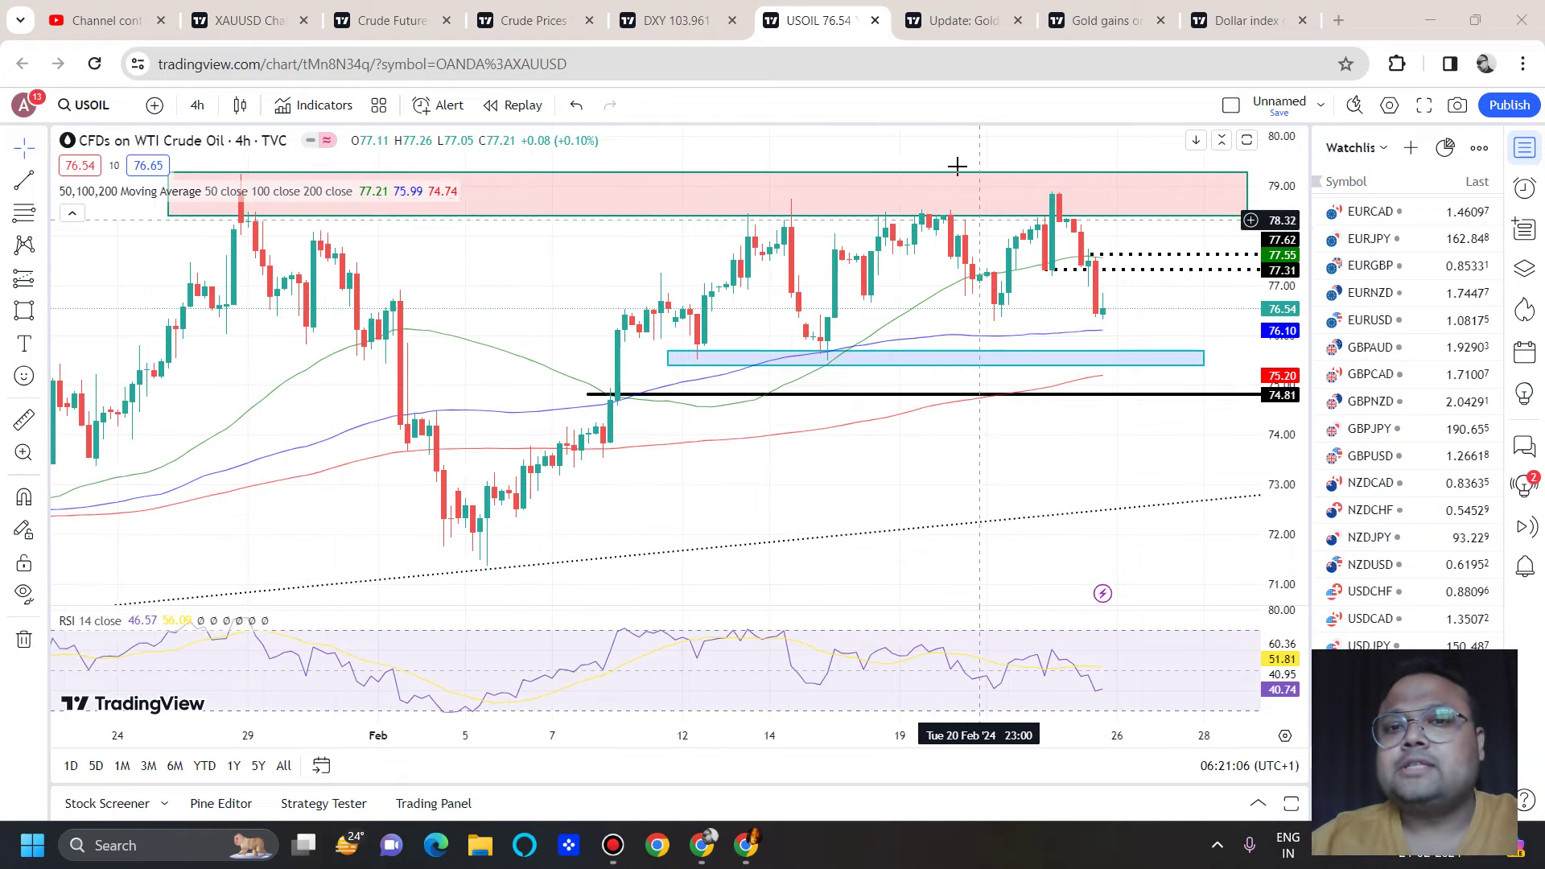
{"action": "left_click", "coordinate": [1025, 357]}
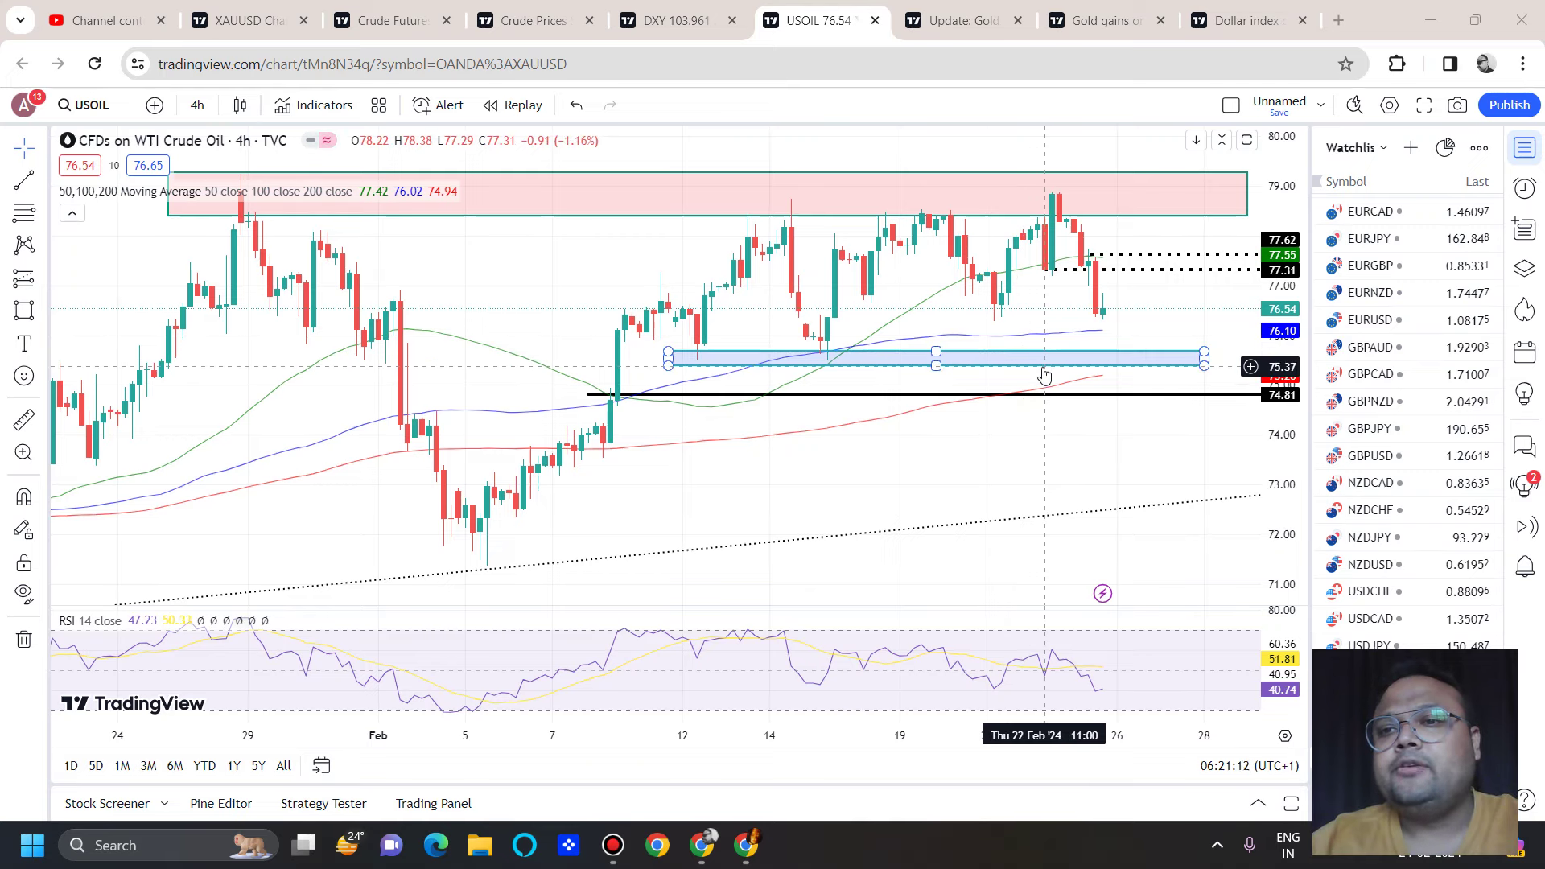
{"action": "left_click", "coordinate": [1043, 375]}
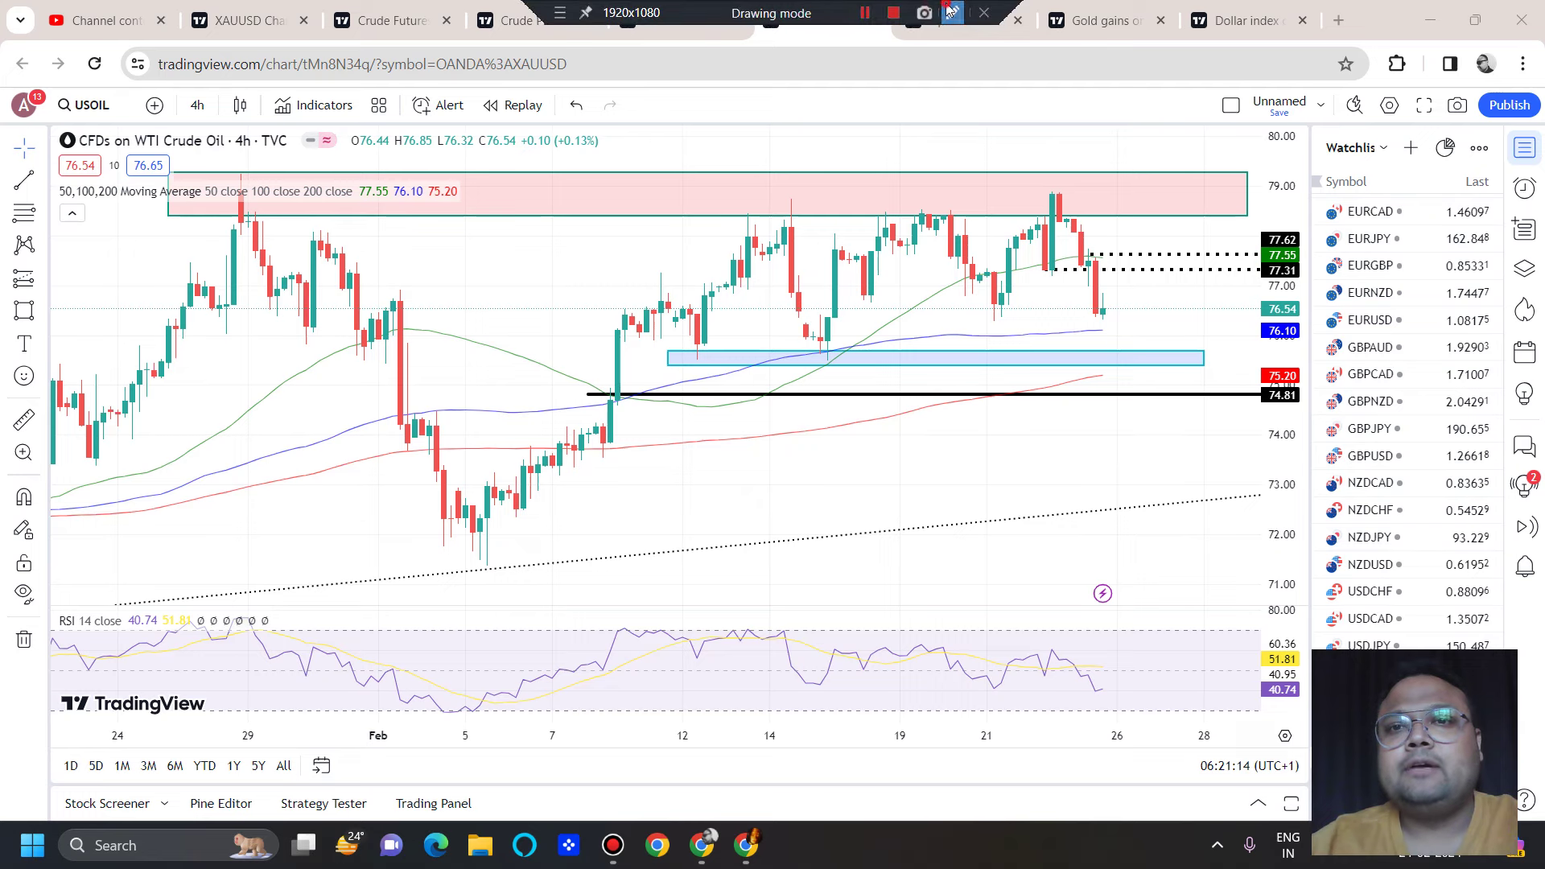
Step: Handwrite the price 75.68 on the 4-hour chart with the freehand pen
{"action": "left_click", "coordinate": [952, 12]}
{"action": "mouse_move", "coordinate": [792, 481]}
{"action": "left_mouse_down"}
{"action": "mouse_move", "coordinate": [848, 472]}
{"action": "mouse_move", "coordinate": [843, 535]}
{"action": "left_mouse_up"}
{"action": "left_click_drag", "start_coordinate": [821, 513], "coordinate": [834, 506]}
{"action": "mouse_move", "coordinate": [881, 473]}
{"action": "left_mouse_down"}
{"action": "mouse_move", "coordinate": [889, 505]}
{"action": "mouse_move", "coordinate": [870, 521]}
{"action": "left_mouse_up"}
{"action": "left_click", "coordinate": [905, 507]}
{"action": "left_click_drag", "start_coordinate": [945, 450], "coordinate": [935, 492]}
{"action": "left_click_drag", "start_coordinate": [980, 441], "coordinate": [998, 487]}
Step: Write 75.38 below the trendline, sketch a dip-and-bounce into the blue zone, and circle its touches
{"action": "left_click_drag", "start_coordinate": [839, 557], "coordinate": [879, 554]}
{"action": "mouse_move", "coordinate": [878, 554]}
{"action": "left_mouse_down"}
{"action": "mouse_move", "coordinate": [878, 618]}
{"action": "mouse_move", "coordinate": [861, 600]}
{"action": "left_mouse_up"}
{"action": "mouse_move", "coordinate": [914, 558]}
{"action": "left_mouse_down"}
{"action": "mouse_move", "coordinate": [948, 555]}
{"action": "mouse_move", "coordinate": [949, 618]}
{"action": "left_mouse_up"}
{"action": "left_click", "coordinate": [971, 602]}
{"action": "left_click_drag", "start_coordinate": [988, 564], "coordinate": [1028, 602]}
{"action": "left_click_drag", "start_coordinate": [1070, 537], "coordinate": [1050, 537]}
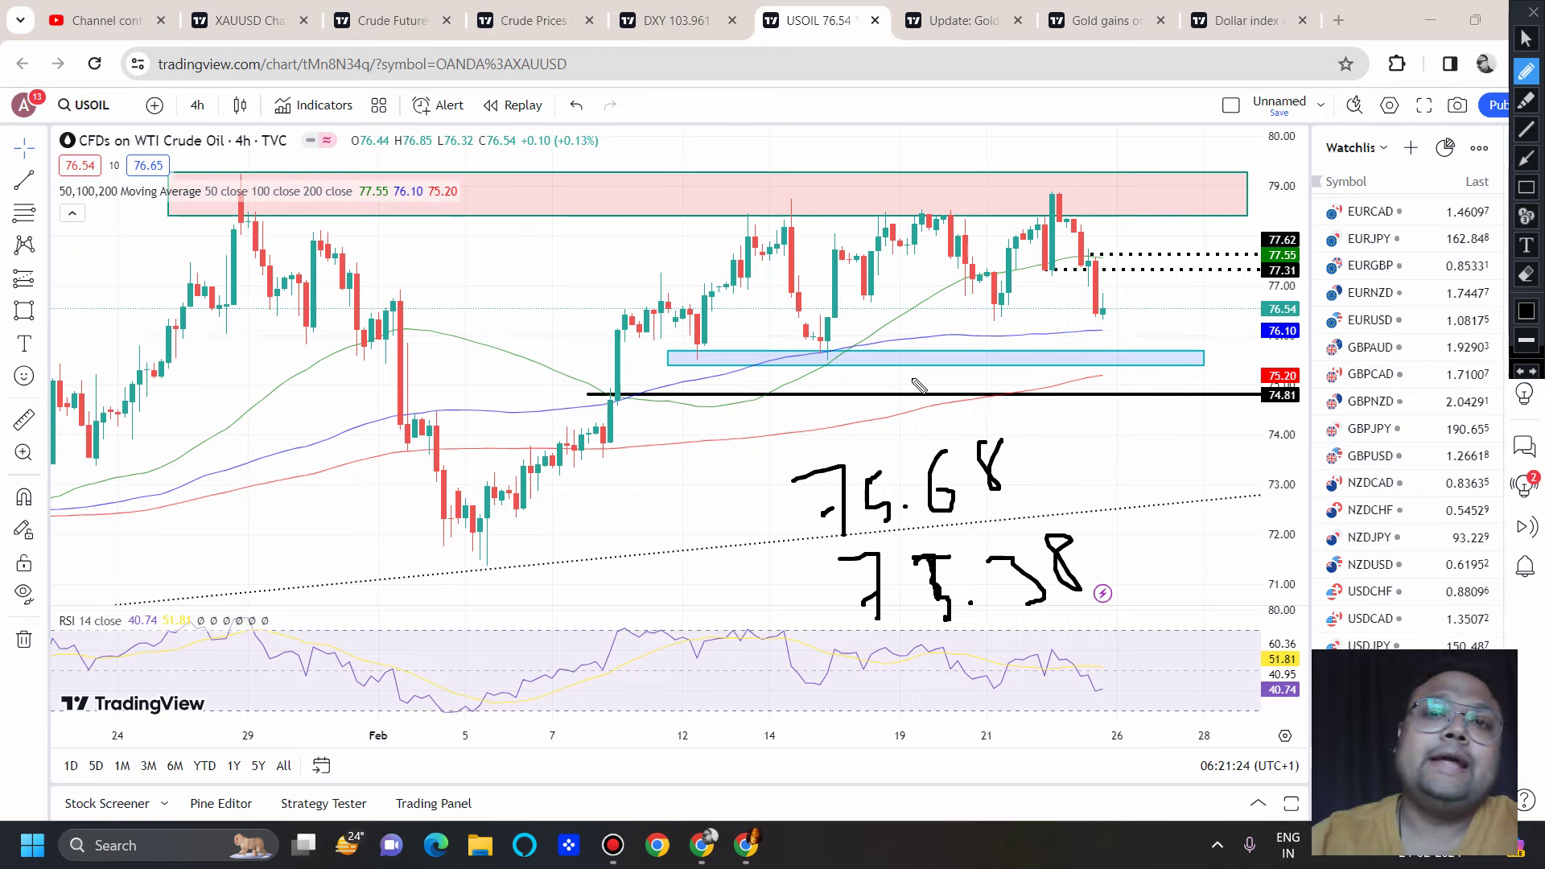
{"action": "mouse_move", "coordinate": [1098, 350]}
{"action": "left_mouse_down"}
{"action": "mouse_move", "coordinate": [1136, 361]}
{"action": "mouse_move", "coordinate": [1152, 314]}
{"action": "mouse_move", "coordinate": [1189, 334]}
{"action": "left_mouse_up"}
{"action": "mouse_move", "coordinate": [704, 345]}
{"action": "left_mouse_down"}
{"action": "mouse_move", "coordinate": [705, 382]}
{"action": "mouse_move", "coordinate": [701, 346]}
{"action": "left_mouse_up"}
{"action": "mouse_move", "coordinate": [845, 354]}
{"action": "left_mouse_down"}
{"action": "mouse_move", "coordinate": [829, 341]}
{"action": "mouse_move", "coordinate": [808, 370]}
{"action": "mouse_move", "coordinate": [841, 344]}
{"action": "left_mouse_up"}
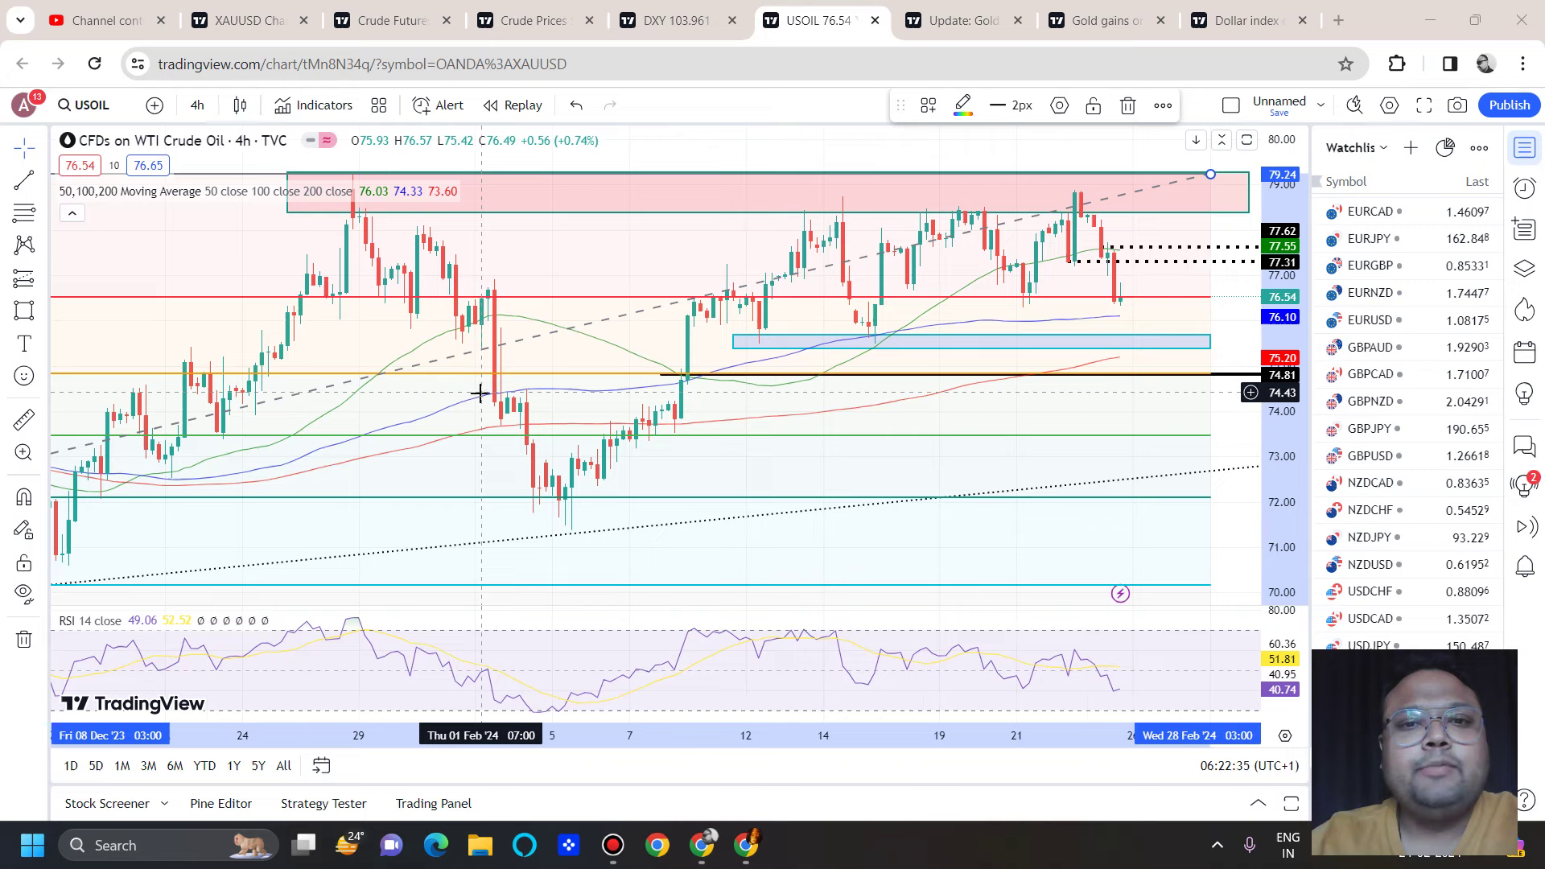
{"action": "scroll", "coordinate": [480, 393], "scroll_direction": "up", "scroll_amount": 2}
{"action": "left_click", "coordinate": [733, 362]}
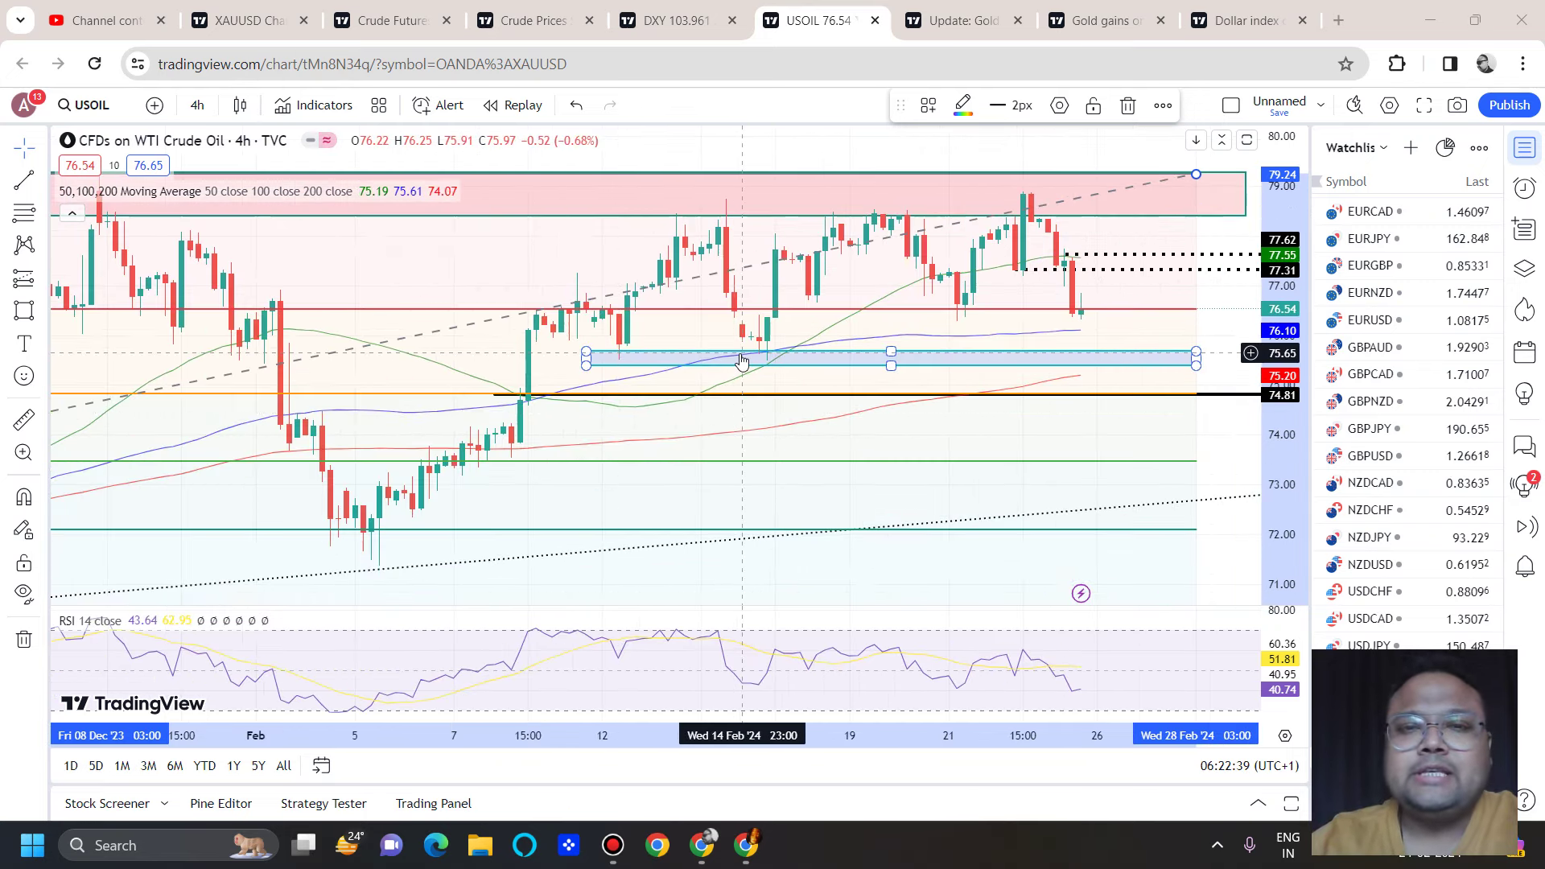
{"action": "key", "text": "Escape"}
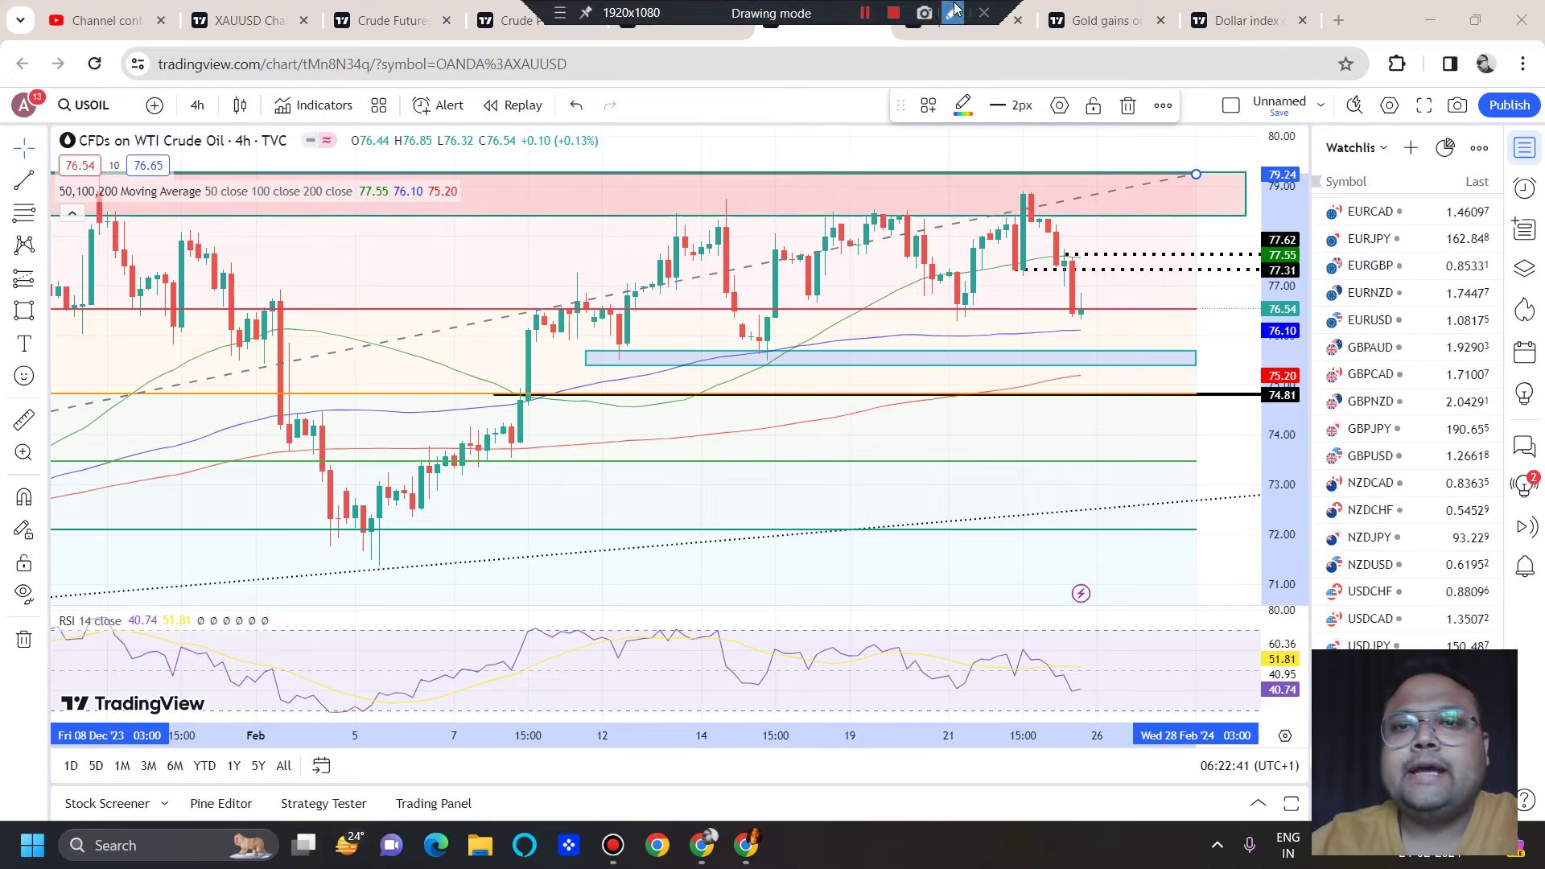
{"action": "left_click", "coordinate": [954, 12]}
{"action": "mouse_move", "coordinate": [850, 424]}
{"action": "left_mouse_down"}
{"action": "mouse_move", "coordinate": [895, 425]}
{"action": "mouse_move", "coordinate": [895, 506]}
{"action": "left_mouse_up"}
{"action": "left_click_drag", "start_coordinate": [885, 477], "coordinate": [853, 477]}
{"action": "left_click_drag", "start_coordinate": [938, 422], "coordinate": [966, 499]}
{"action": "mouse_move", "coordinate": [990, 438]}
{"action": "left_mouse_down"}
{"action": "mouse_move", "coordinate": [1035, 442]}
{"action": "mouse_move", "coordinate": [1004, 507]}
{"action": "mouse_move", "coordinate": [1024, 518]}
{"action": "mouse_move", "coordinate": [1014, 471]}
{"action": "left_mouse_up"}
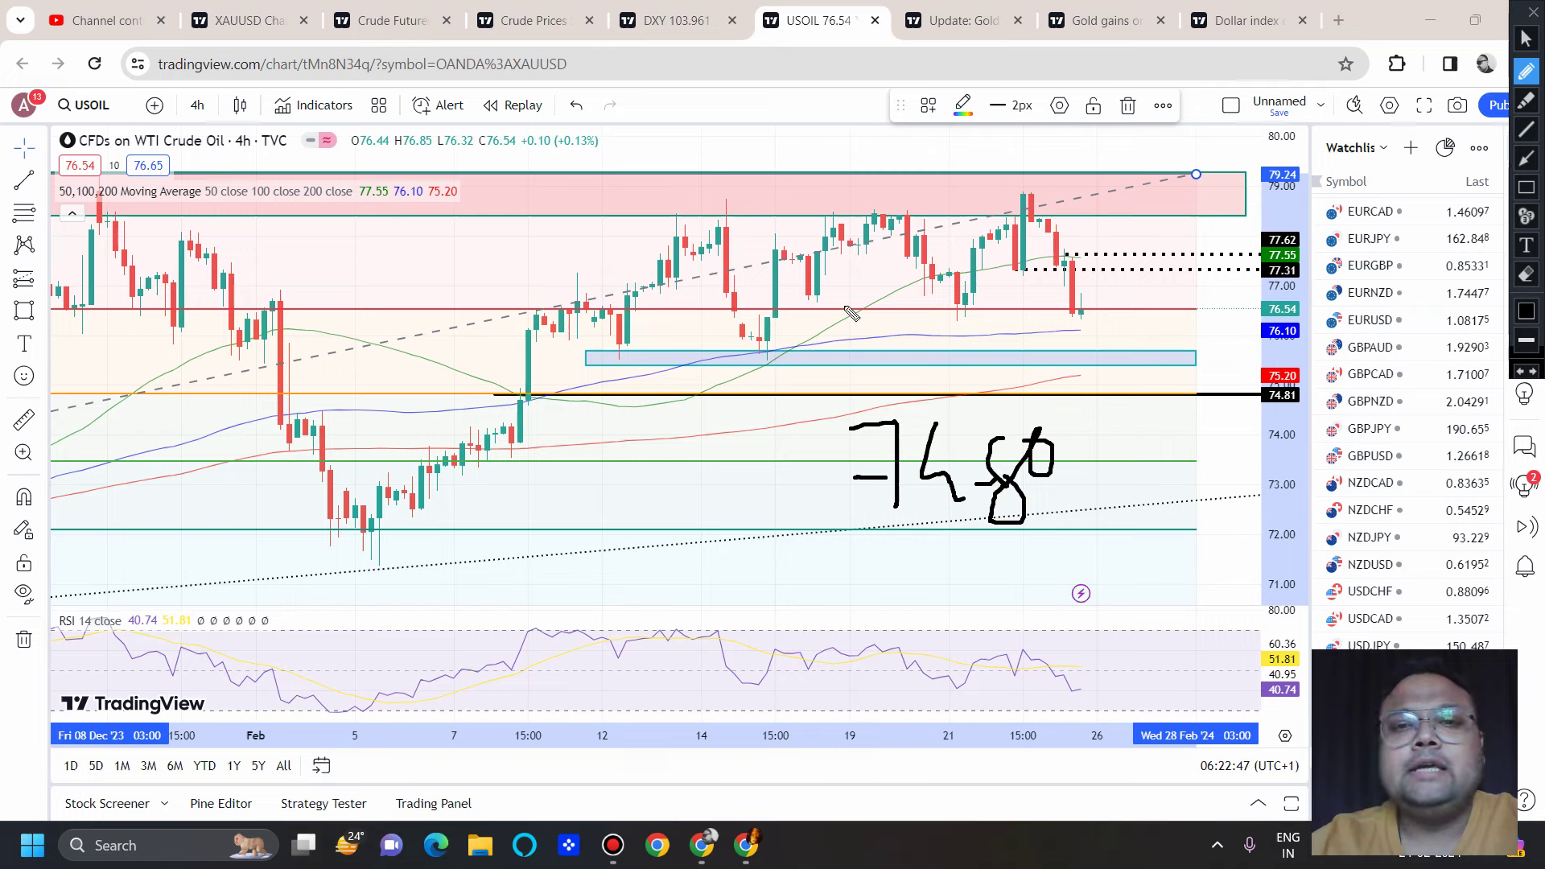
{"action": "mouse_move", "coordinate": [962, 301]}
{"action": "left_mouse_down"}
{"action": "mouse_move", "coordinate": [940, 328]}
{"action": "mouse_move", "coordinate": [965, 304]}
{"action": "left_mouse_up"}
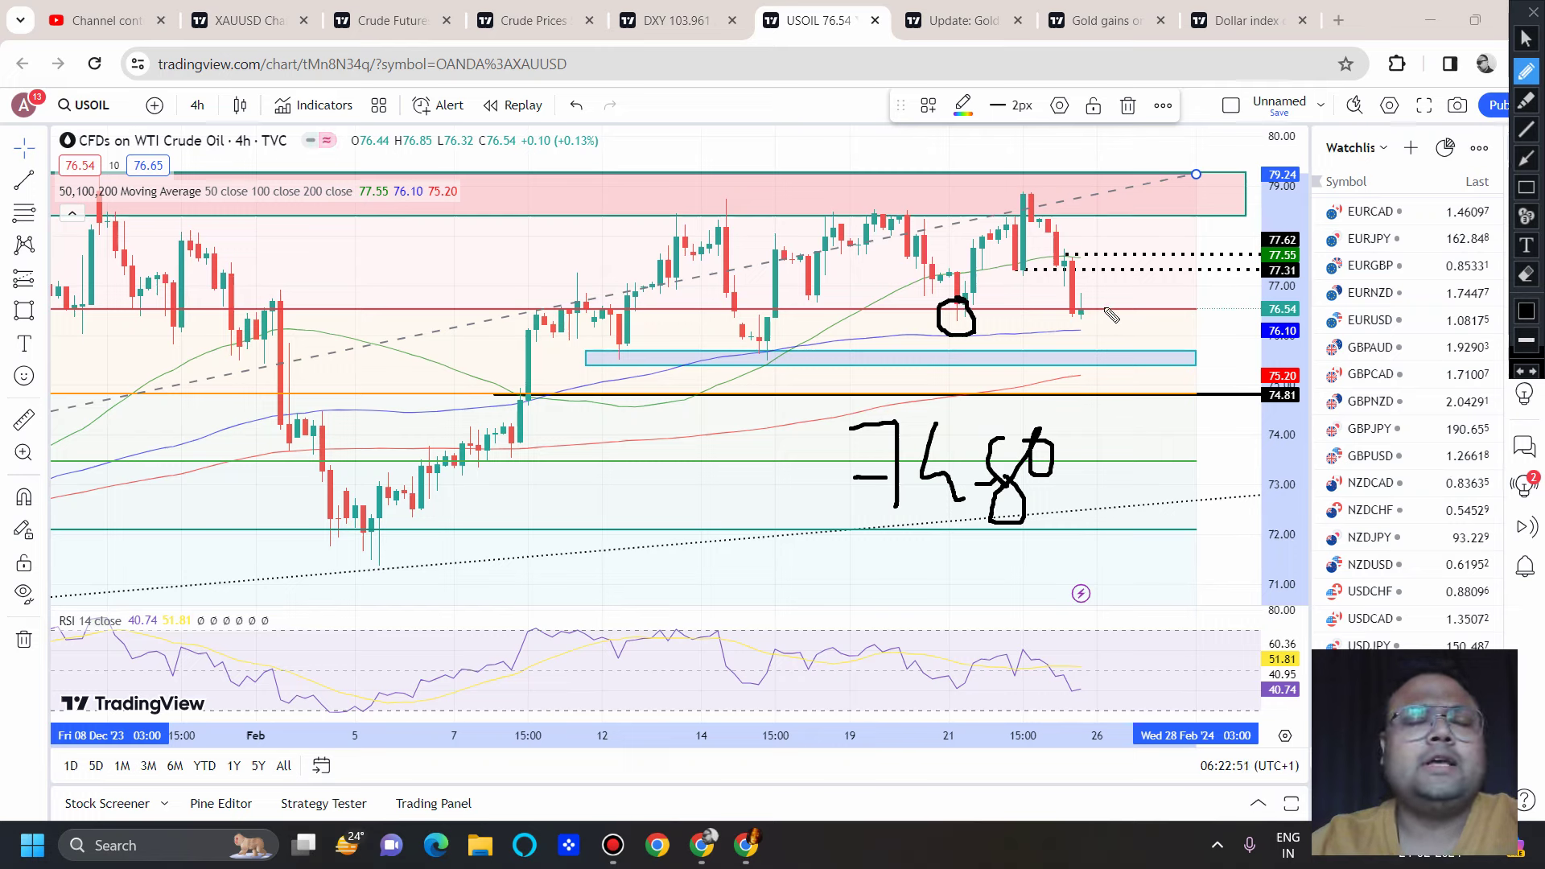
{"action": "mouse_move", "coordinate": [1094, 298]}
{"action": "left_mouse_down"}
{"action": "mouse_move", "coordinate": [1072, 317]}
{"action": "mouse_move", "coordinate": [1110, 312]}
{"action": "mouse_move", "coordinate": [1099, 302]}
{"action": "left_mouse_up"}
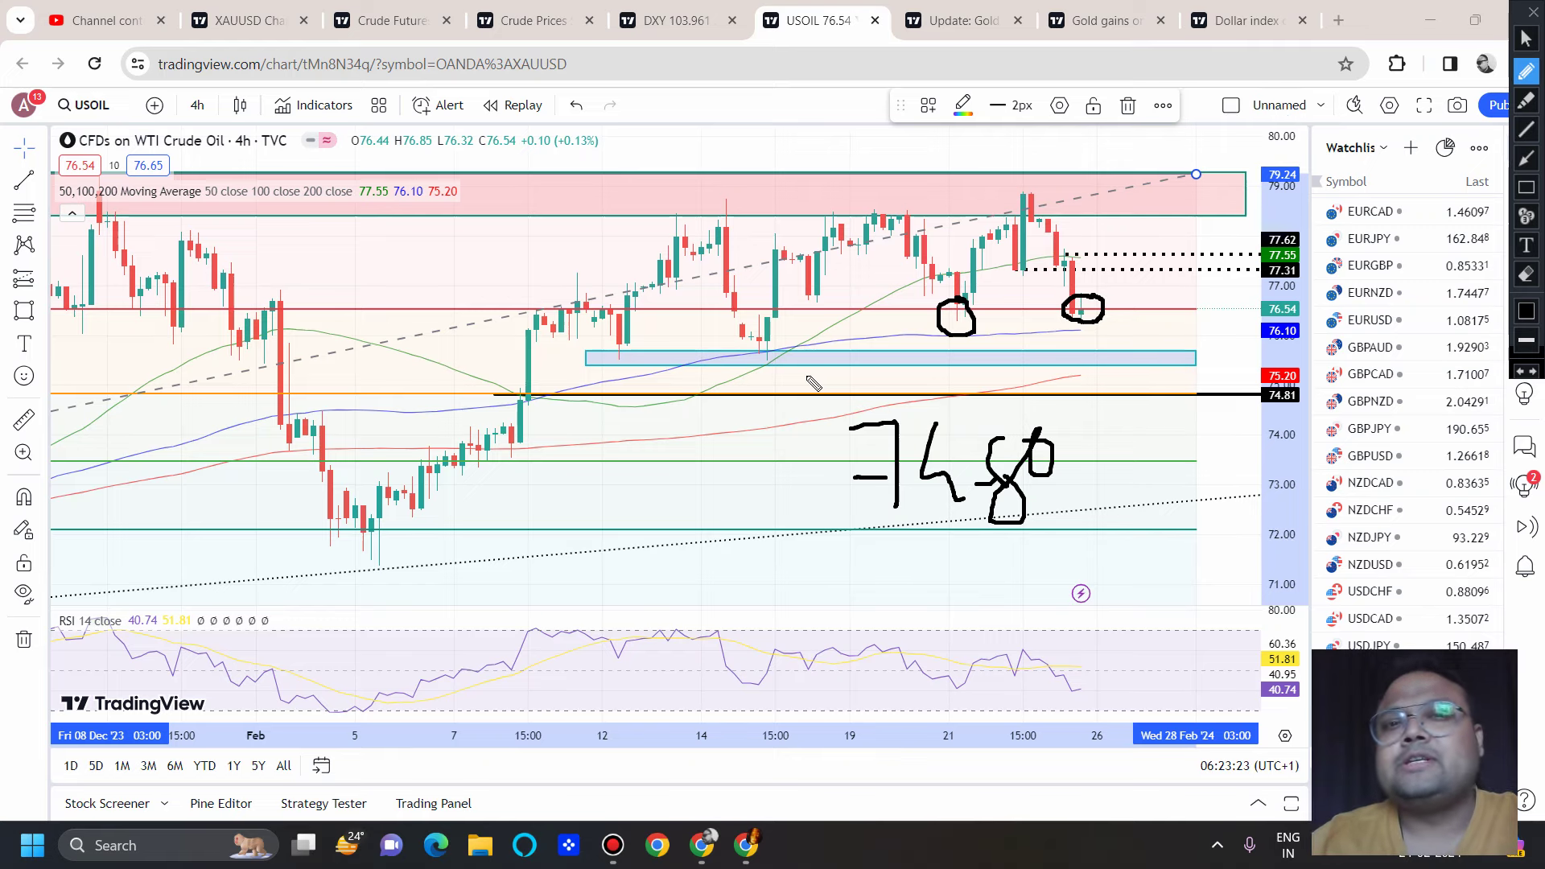
{"action": "left_click_drag", "start_coordinate": [601, 355], "coordinate": [983, 357]}
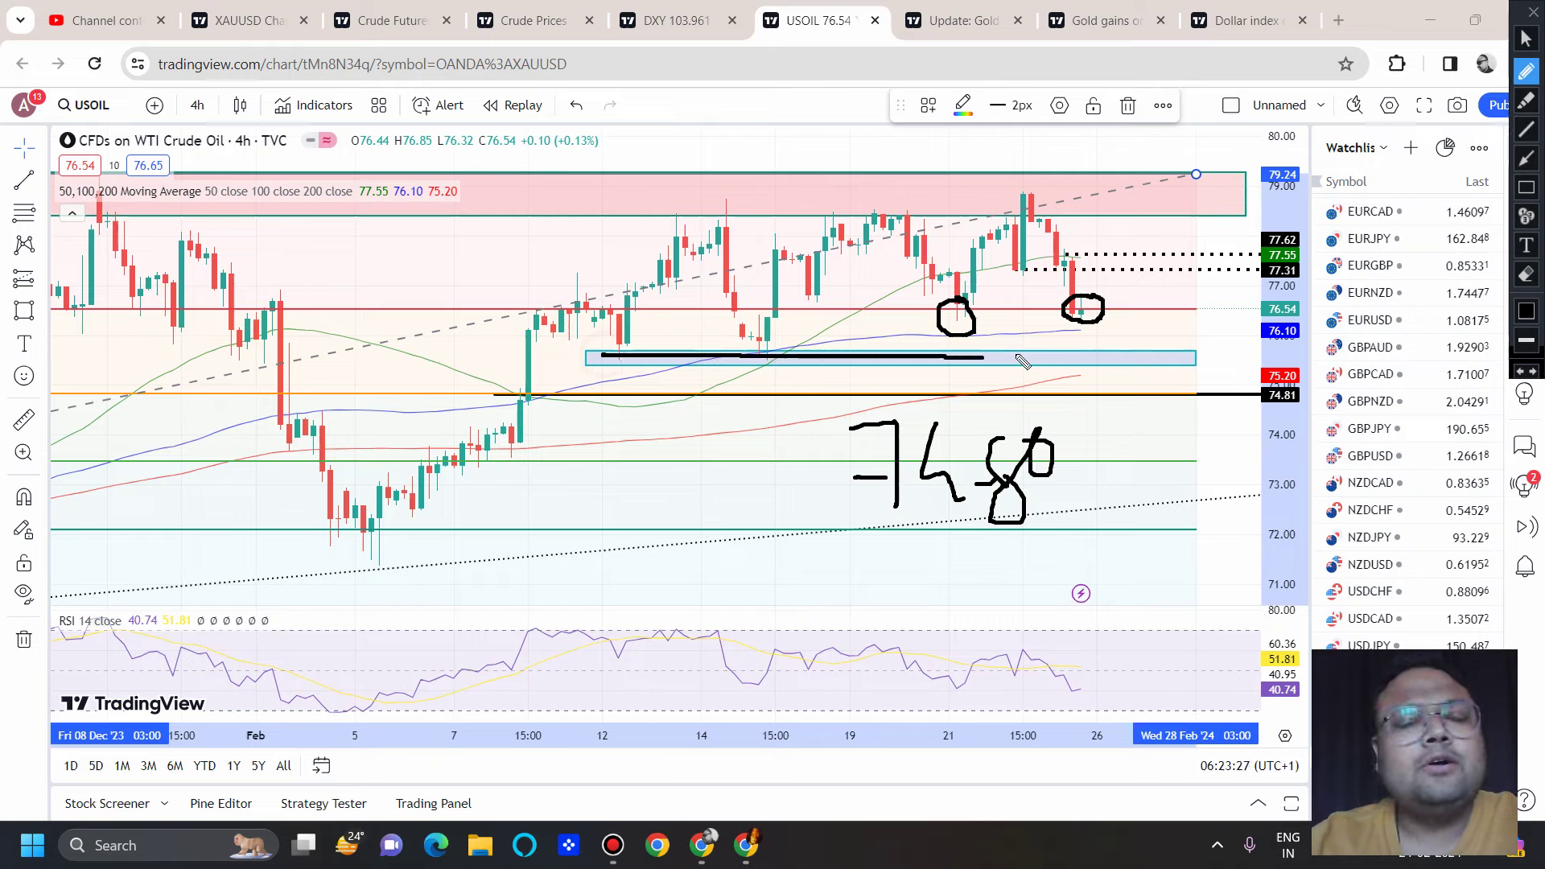
{"action": "key", "text": "Escape"}
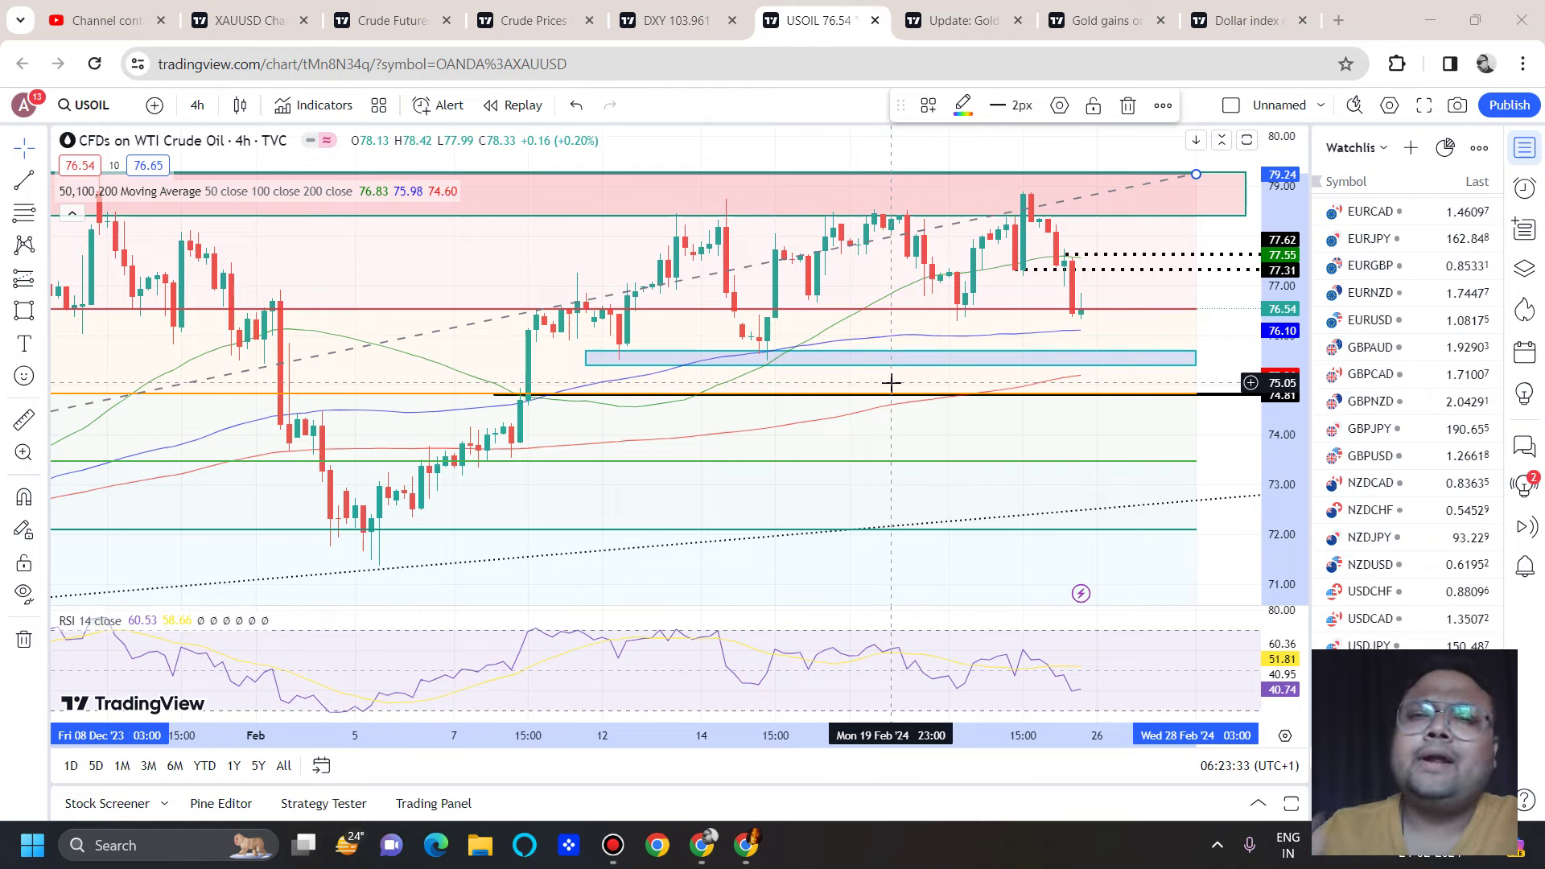
Step: Switch the USOIL chart to 1-hour candles
{"action": "left_click", "coordinate": [197, 104]}
{"action": "left_click", "coordinate": [225, 521]}
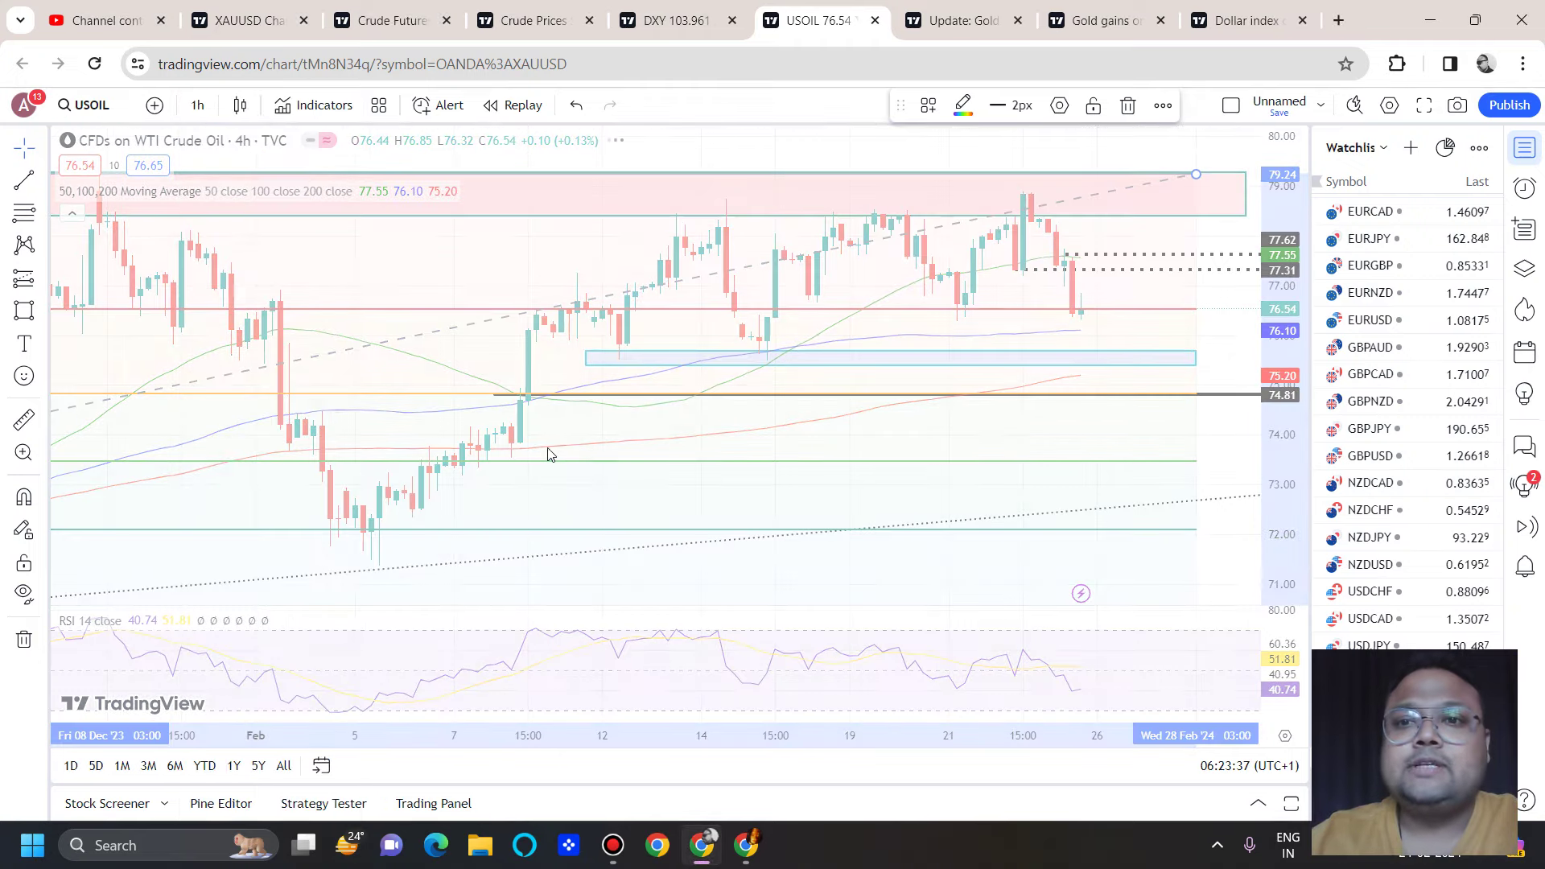
{"action": "scroll", "coordinate": [722, 443], "scroll_direction": "up", "scroll_amount": 3}
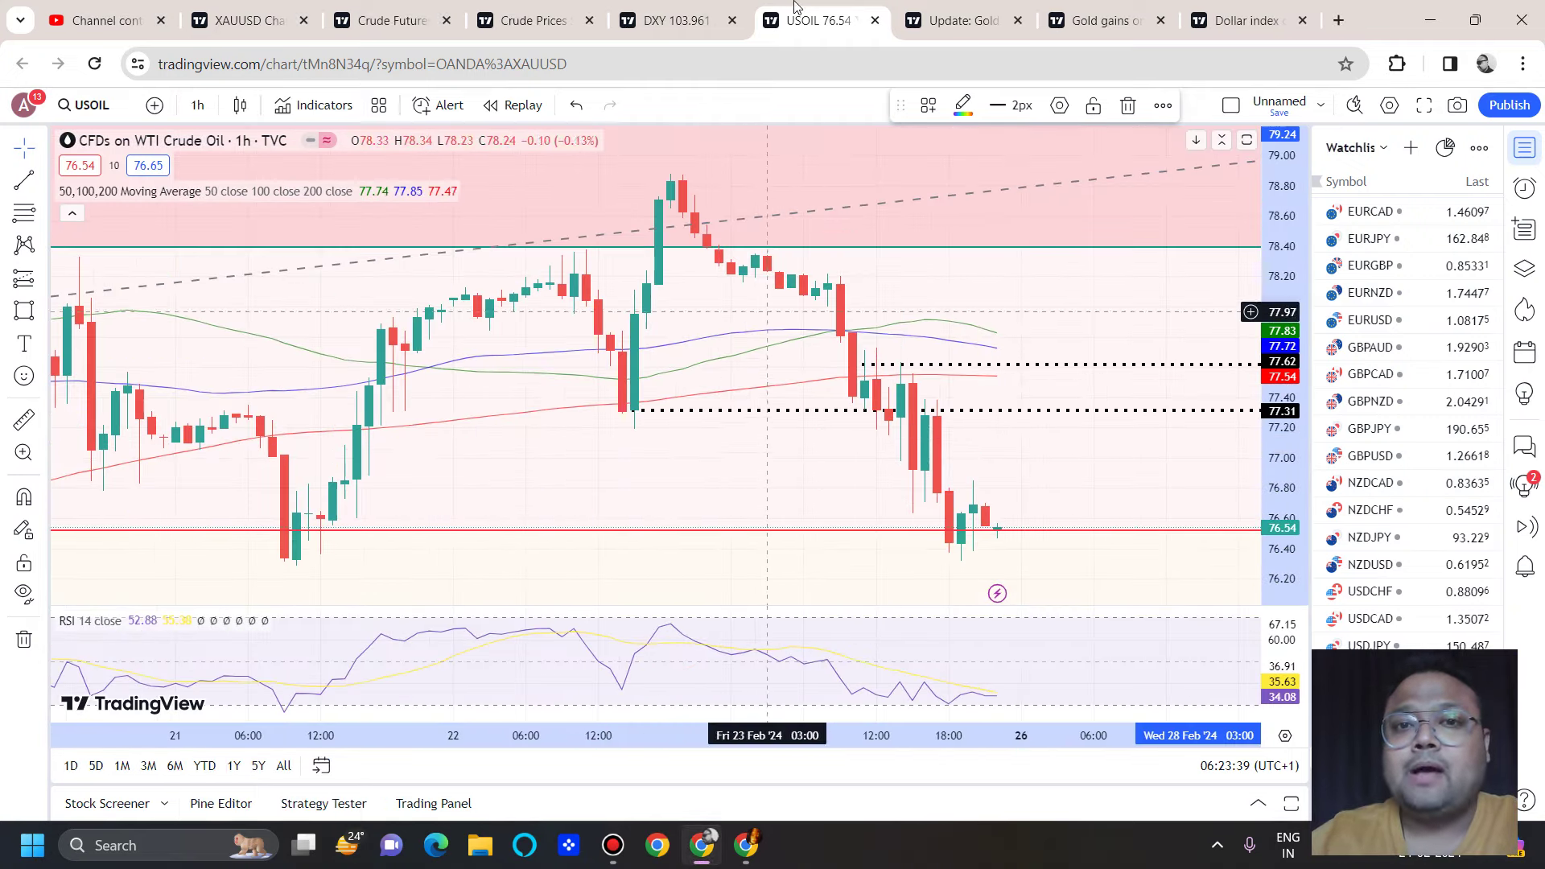
Step: Freehand-circle the drop from the recent peak and the symbol's 1h label
{"action": "mouse_move", "coordinate": [795, 7]}
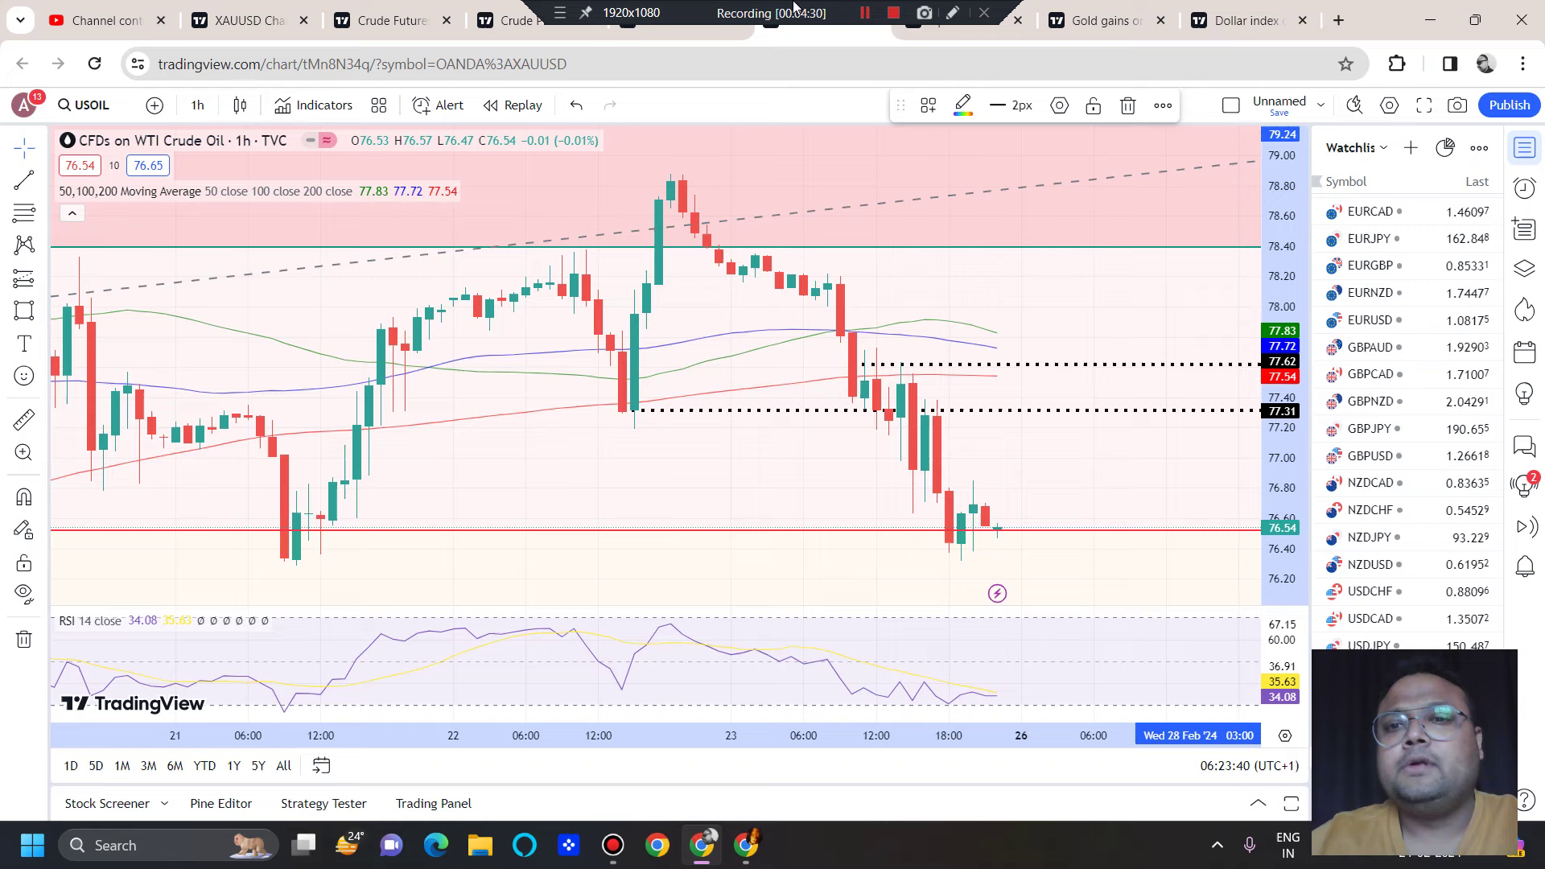
{"action": "left_click", "coordinate": [952, 12]}
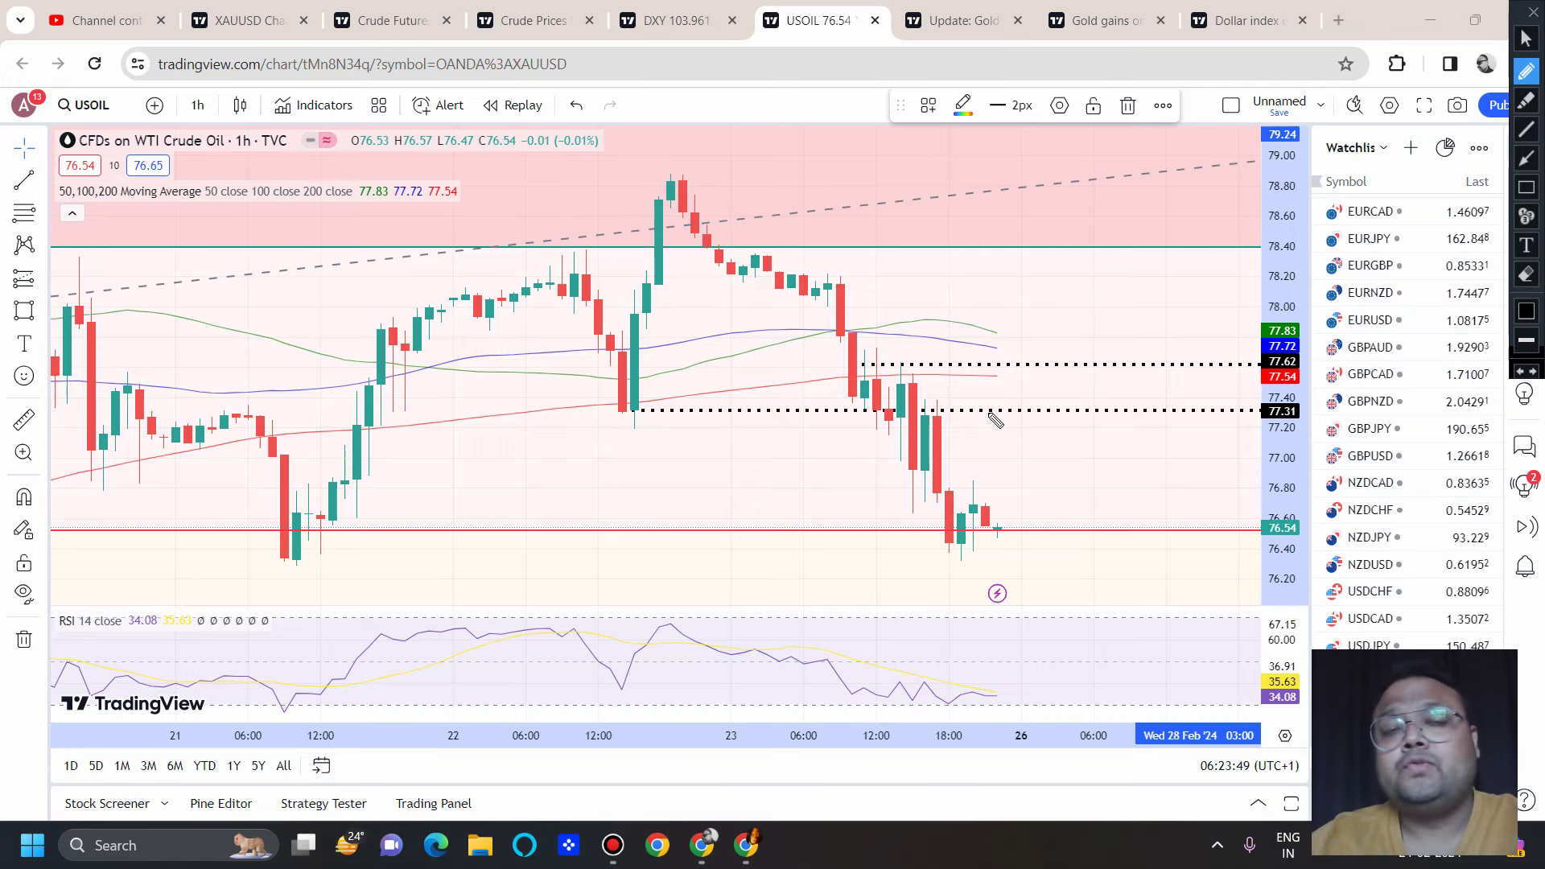
{"action": "mouse_move", "coordinate": [794, 168]}
{"action": "left_mouse_down"}
{"action": "mouse_move", "coordinate": [659, 253]}
{"action": "mouse_move", "coordinate": [1027, 696]}
{"action": "mouse_move", "coordinate": [736, 85]}
{"action": "left_mouse_up"}
{"action": "mouse_move", "coordinate": [190, 80]}
{"action": "left_mouse_down"}
{"action": "mouse_move", "coordinate": [163, 112]}
{"action": "mouse_move", "coordinate": [205, 50]}
{"action": "mouse_move", "coordinate": [159, 59]}
{"action": "left_mouse_up"}
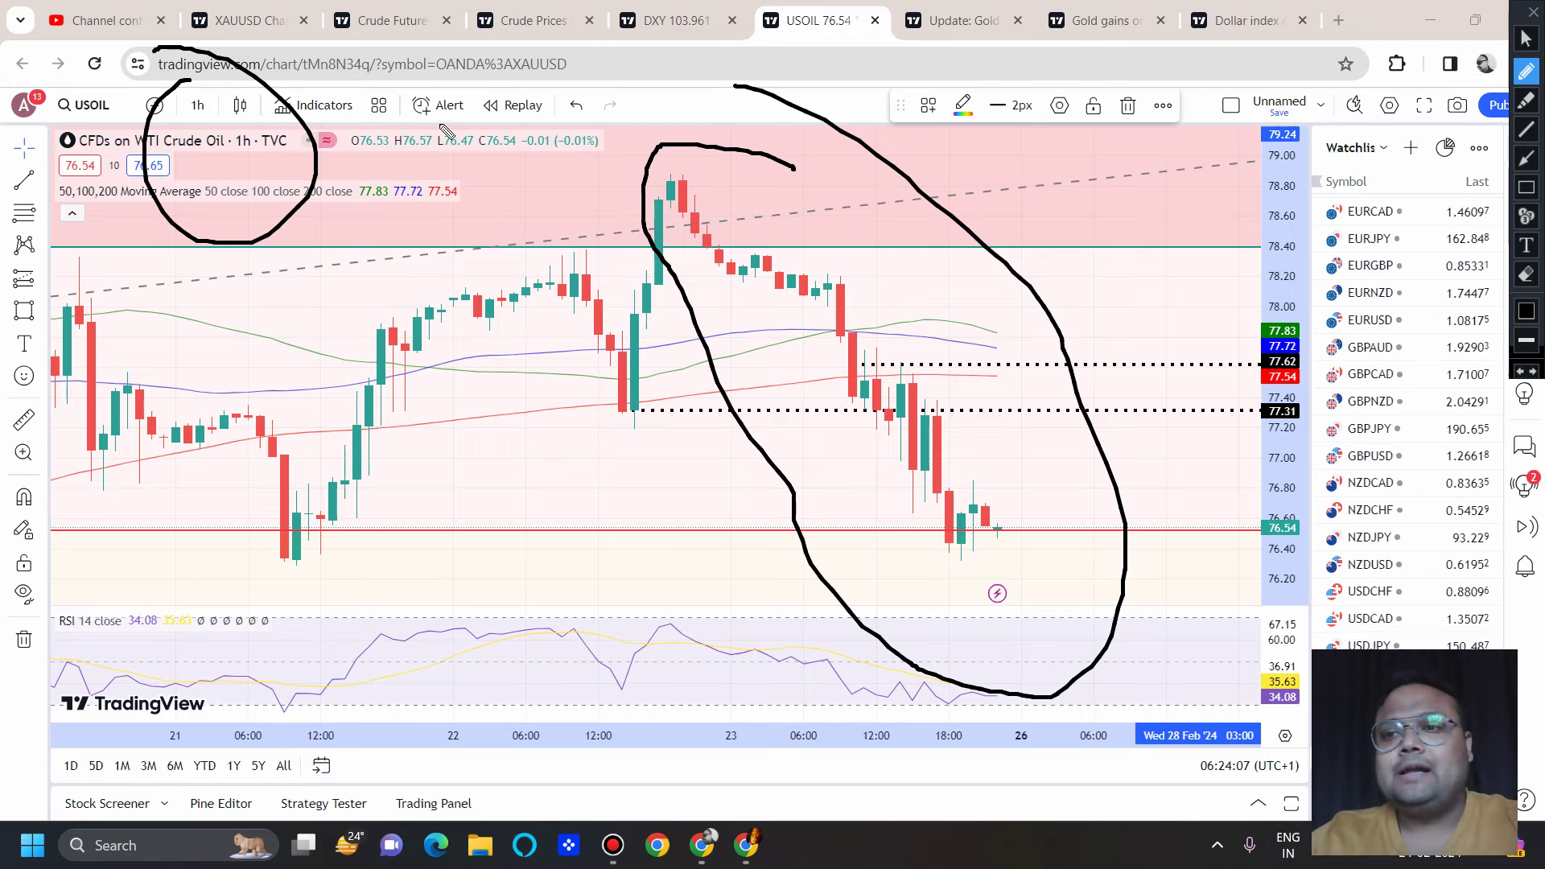
Step: Handwrite 77.30 and 77.60 beside the chart, then close the pen overlay
{"action": "mouse_move", "coordinate": [1149, 441]}
{"action": "left_mouse_down"}
{"action": "mouse_move", "coordinate": [1190, 500]}
{"action": "mouse_move", "coordinate": [1173, 485]}
{"action": "mouse_move", "coordinate": [1247, 491]}
{"action": "mouse_move", "coordinate": [1240, 474]}
{"action": "mouse_move", "coordinate": [1295, 437]}
{"action": "mouse_move", "coordinate": [1316, 495]}
{"action": "mouse_move", "coordinate": [1295, 500]}
{"action": "left_mouse_up"}
{"action": "left_click", "coordinate": [1265, 475]}
{"action": "mouse_move", "coordinate": [1343, 441]}
{"action": "left_mouse_down"}
{"action": "mouse_move", "coordinate": [1330, 482]}
{"action": "mouse_move", "coordinate": [1342, 443]}
{"action": "left_mouse_up"}
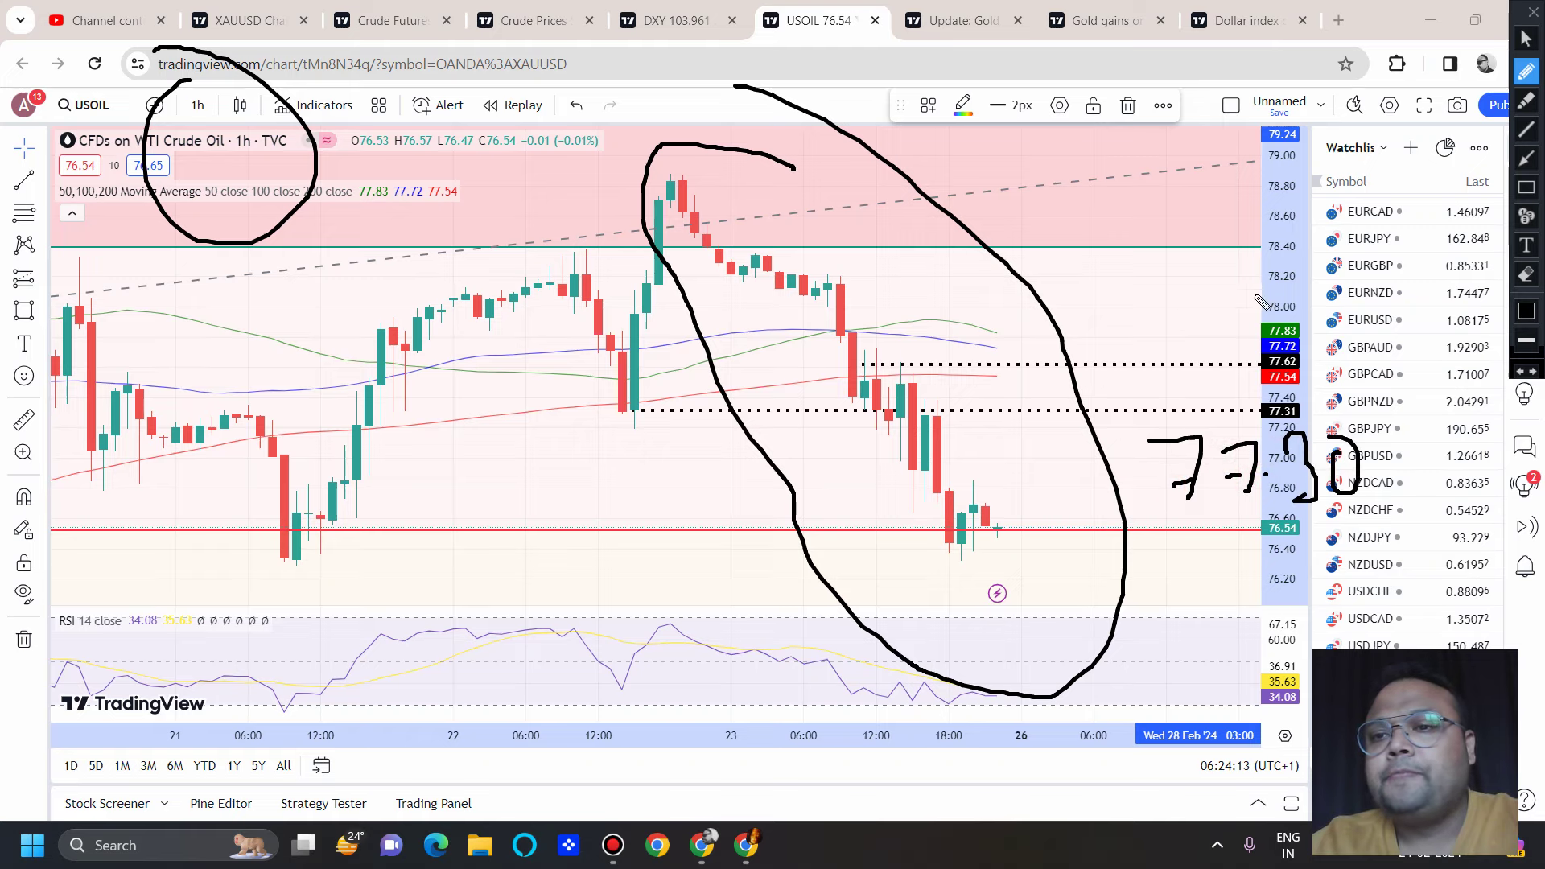
{"action": "mouse_move", "coordinate": [1123, 303]}
{"action": "left_mouse_down"}
{"action": "mouse_move", "coordinate": [1160, 360]}
{"action": "mouse_move", "coordinate": [1164, 326]}
{"action": "mouse_move", "coordinate": [1214, 287]}
{"action": "mouse_move", "coordinate": [1232, 338]}
{"action": "left_mouse_up"}
{"action": "left_click_drag", "start_coordinate": [1207, 332], "coordinate": [1235, 324]}
{"action": "left_click", "coordinate": [1260, 321]}
{"action": "mouse_move", "coordinate": [1297, 272]}
{"action": "left_mouse_down"}
{"action": "mouse_move", "coordinate": [1310, 322]}
{"action": "mouse_move", "coordinate": [1324, 308]}
{"action": "left_mouse_up"}
{"action": "left_click_drag", "start_coordinate": [1352, 281], "coordinate": [1349, 284]}
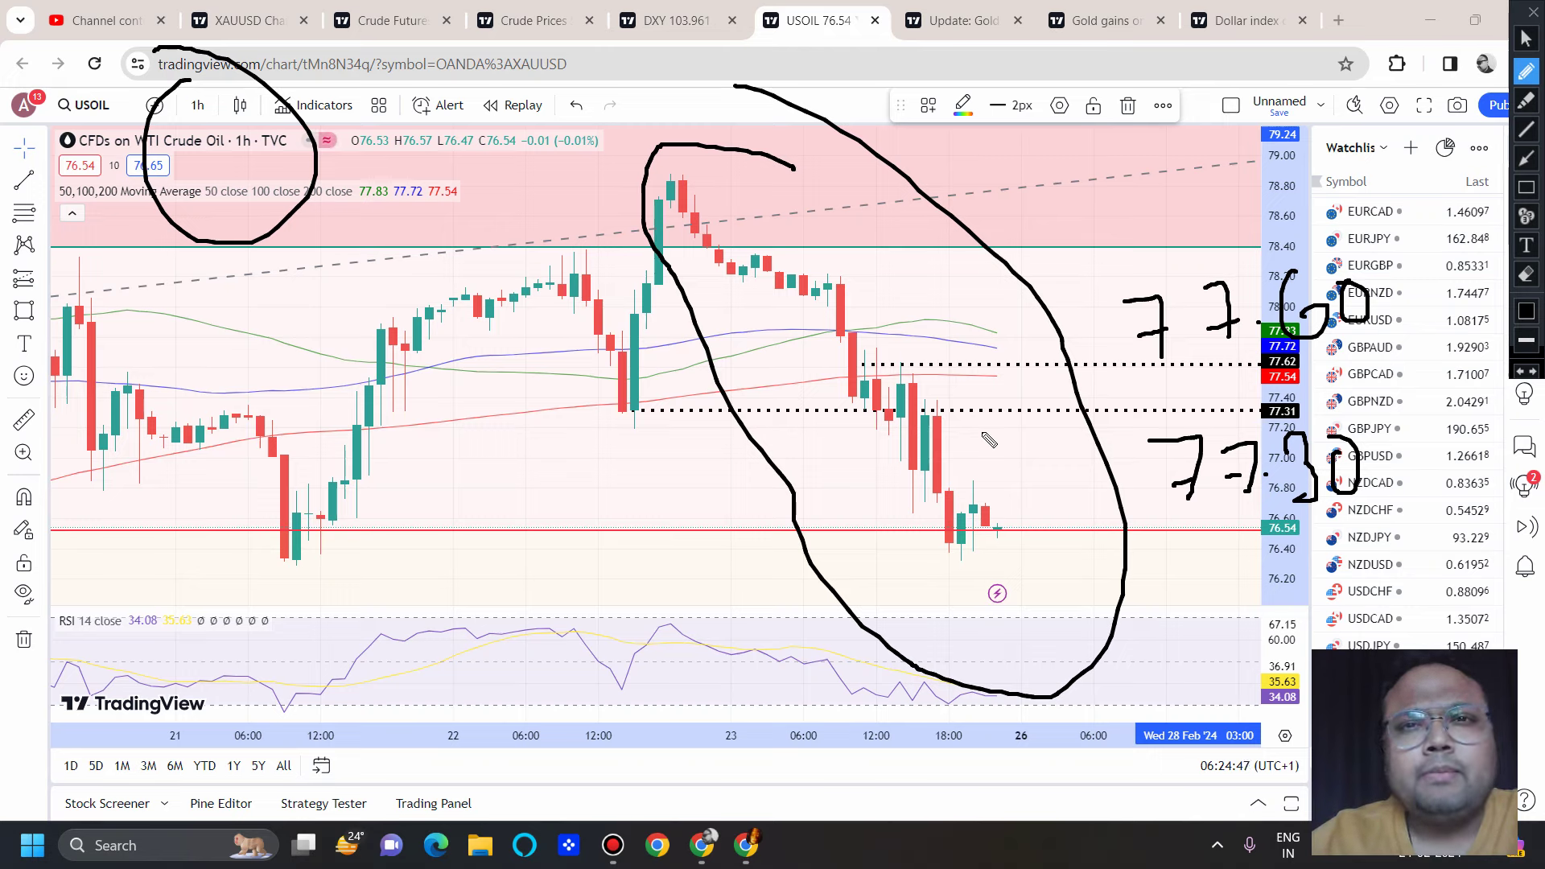
{"action": "left_click", "coordinate": [1532, 12]}
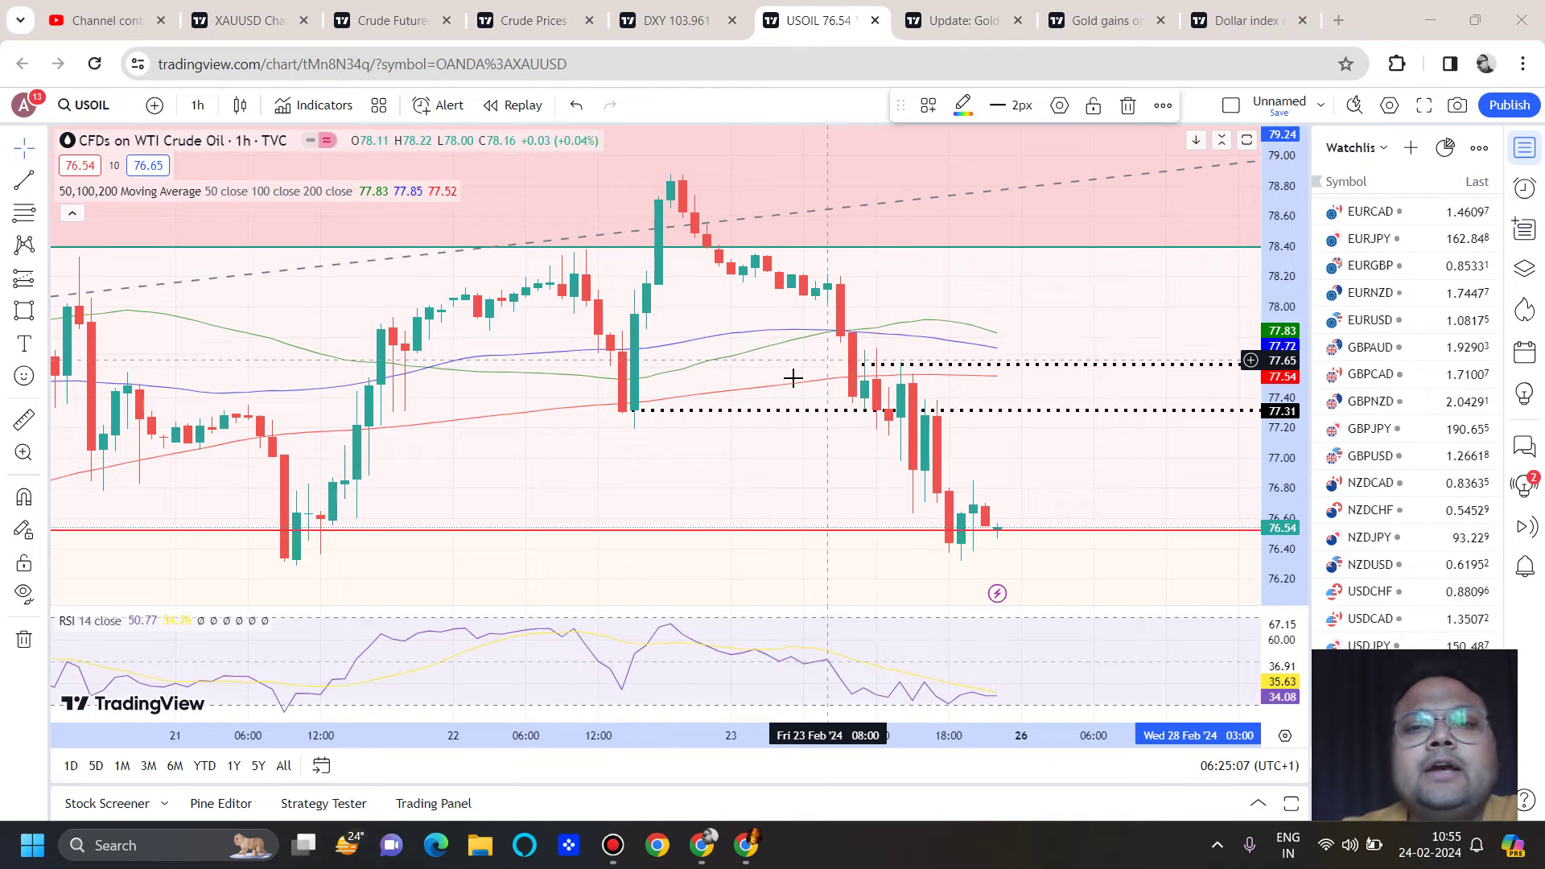
Step: Draw a Fib retracement from the 78.88 high down to the 76.32 low
{"action": "left_click", "coordinate": [24, 213]}
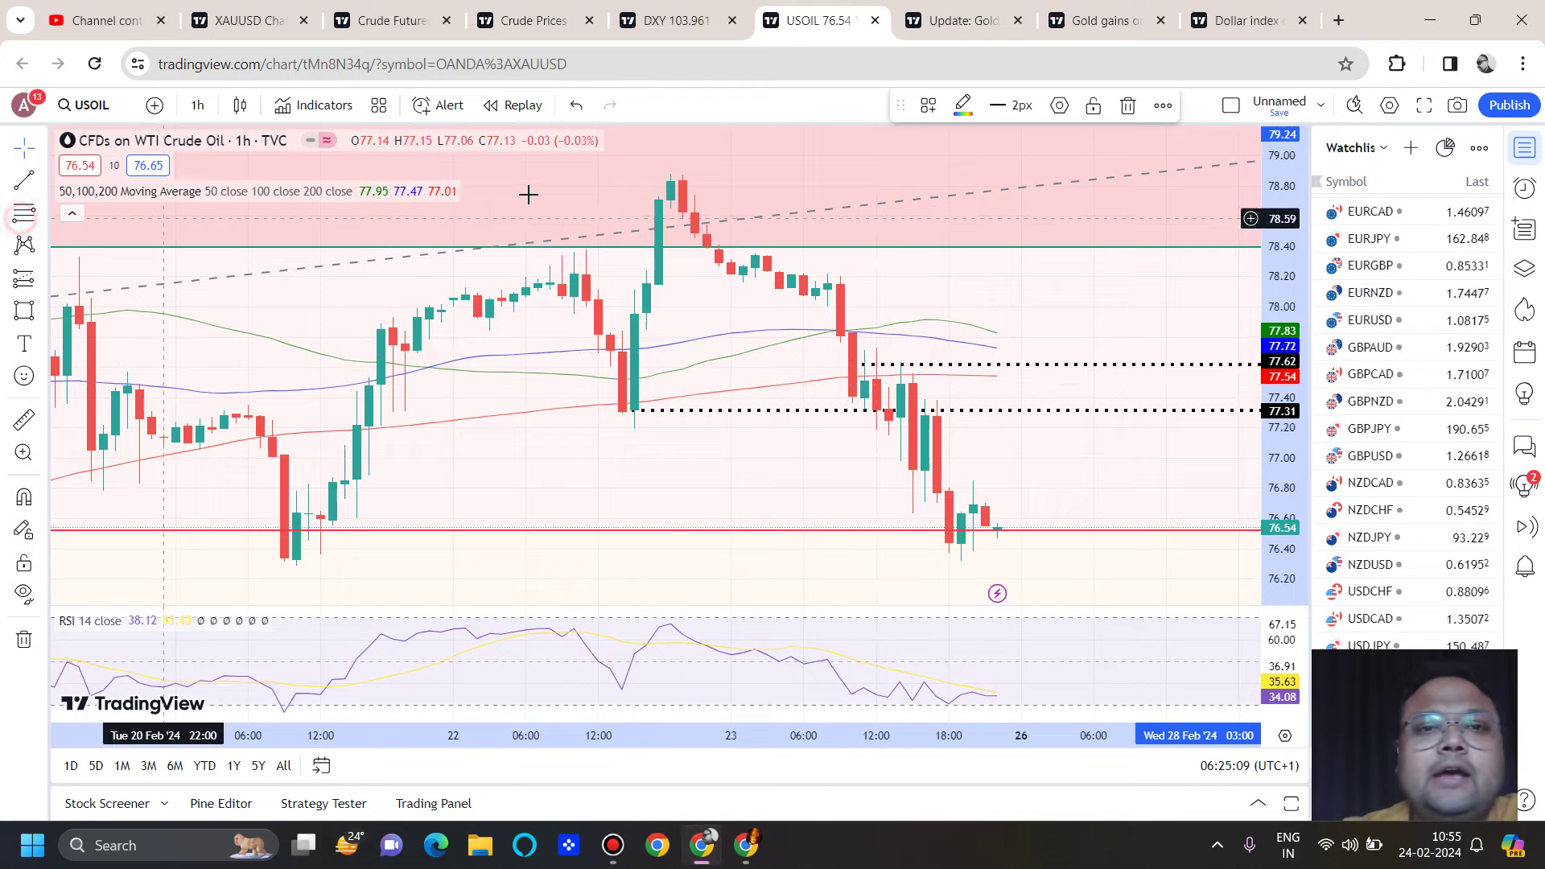
{"action": "left_click", "coordinate": [627, 173]}
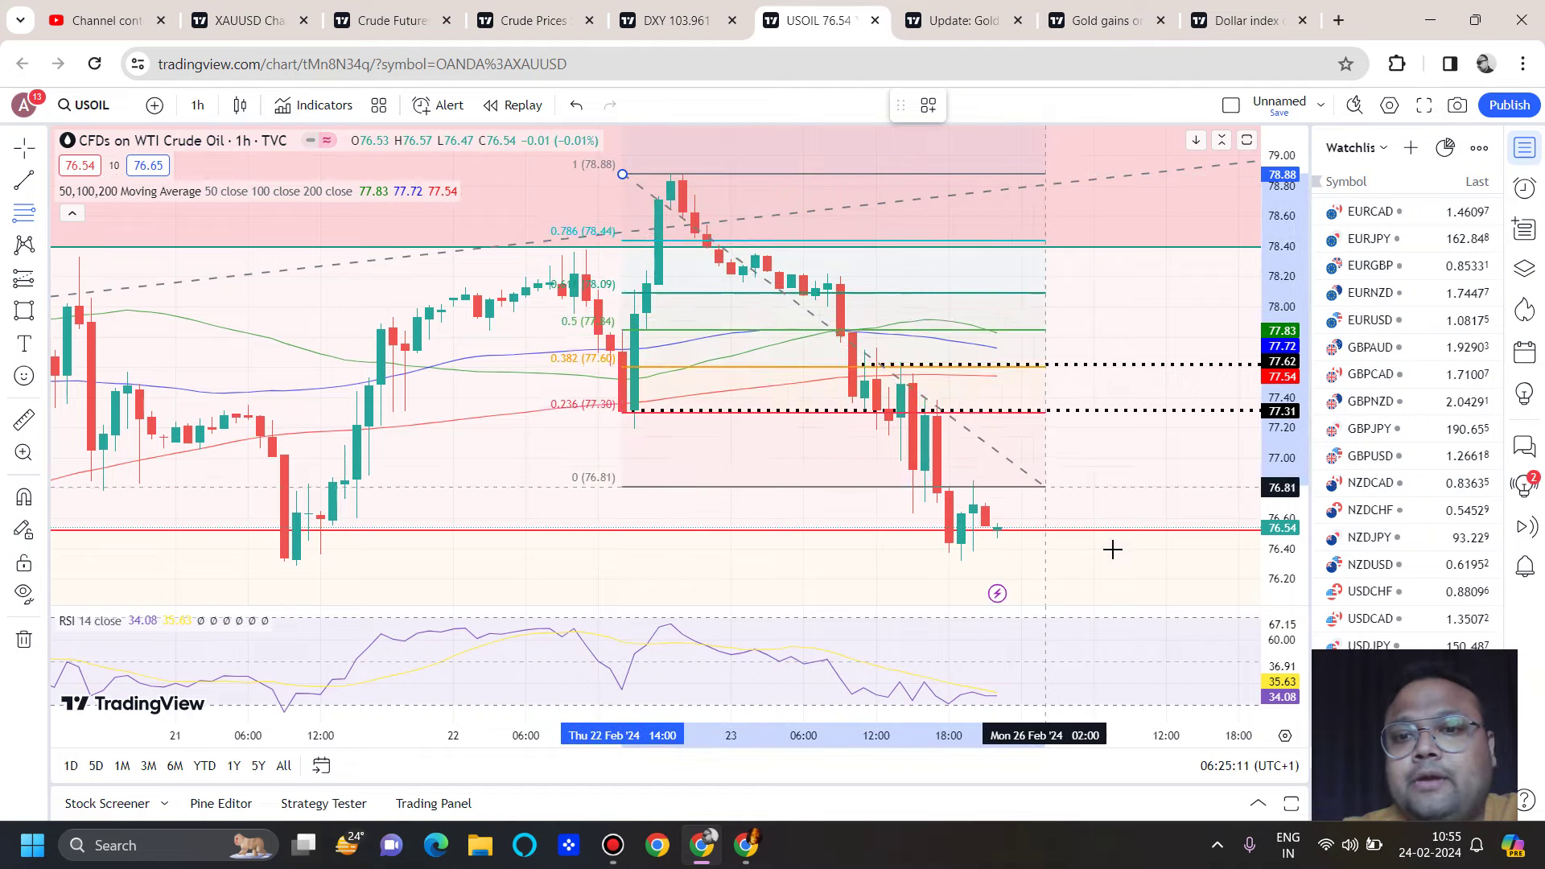
{"action": "left_click", "coordinate": [1141, 561]}
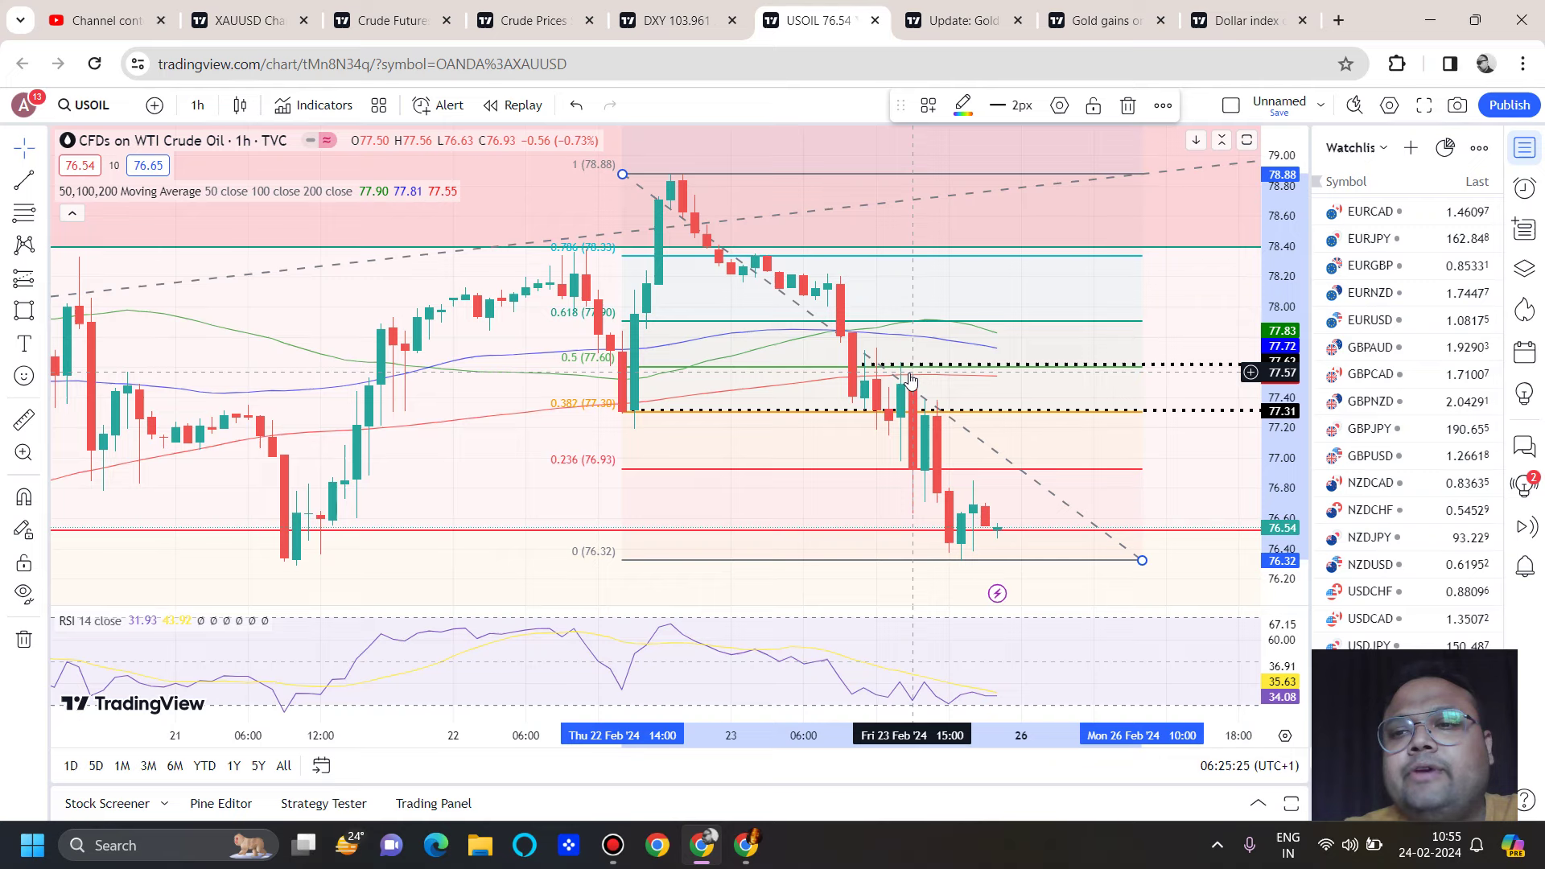
{"action": "mouse_move", "coordinate": [891, 4]}
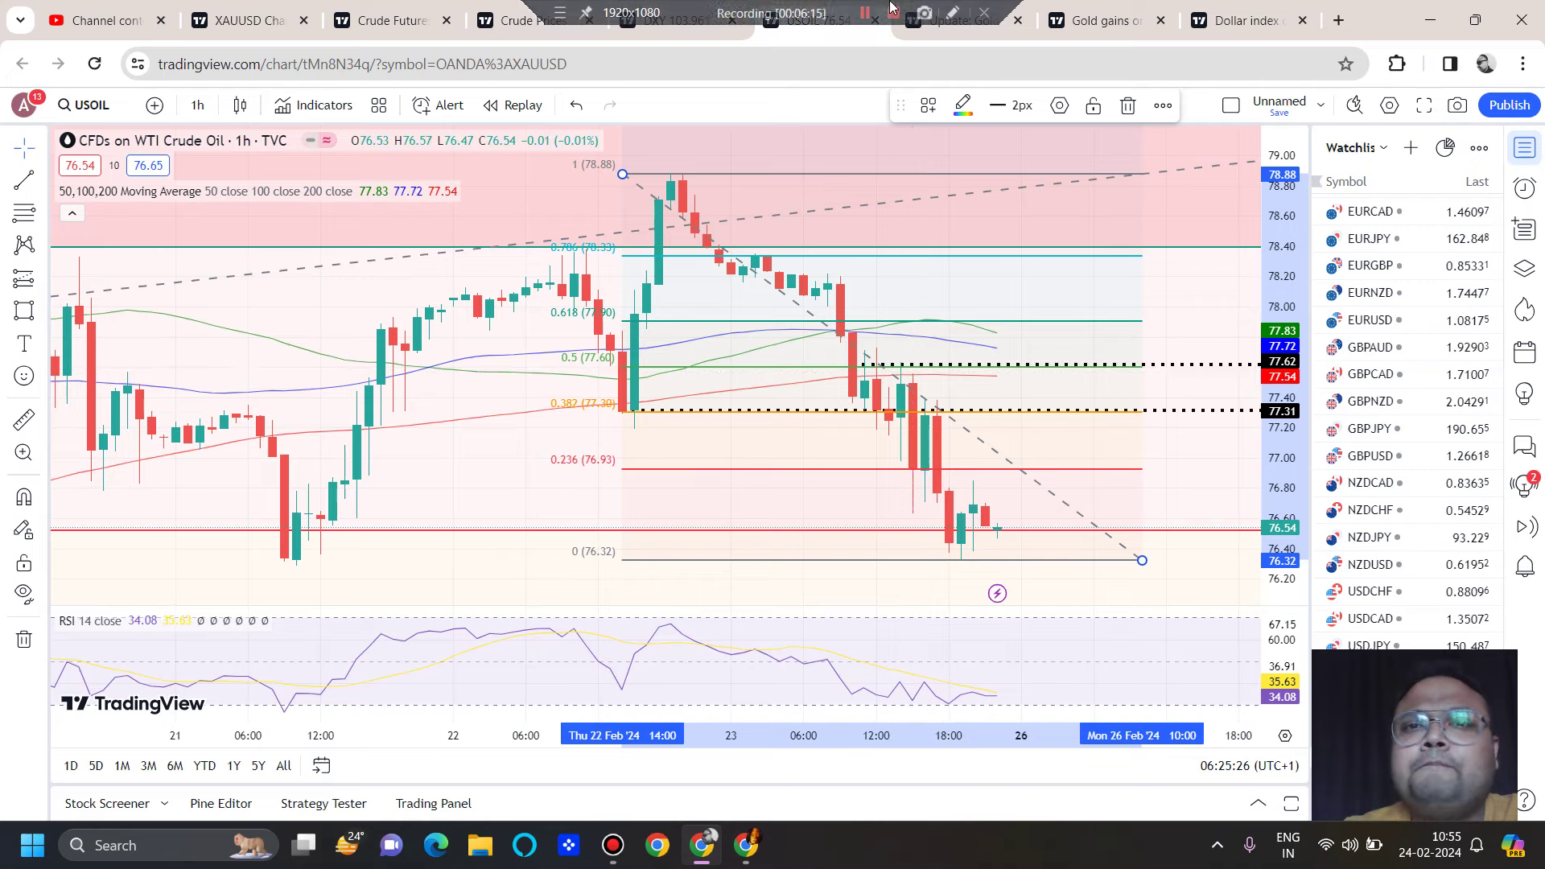
{"action": "left_click", "coordinate": [953, 12]}
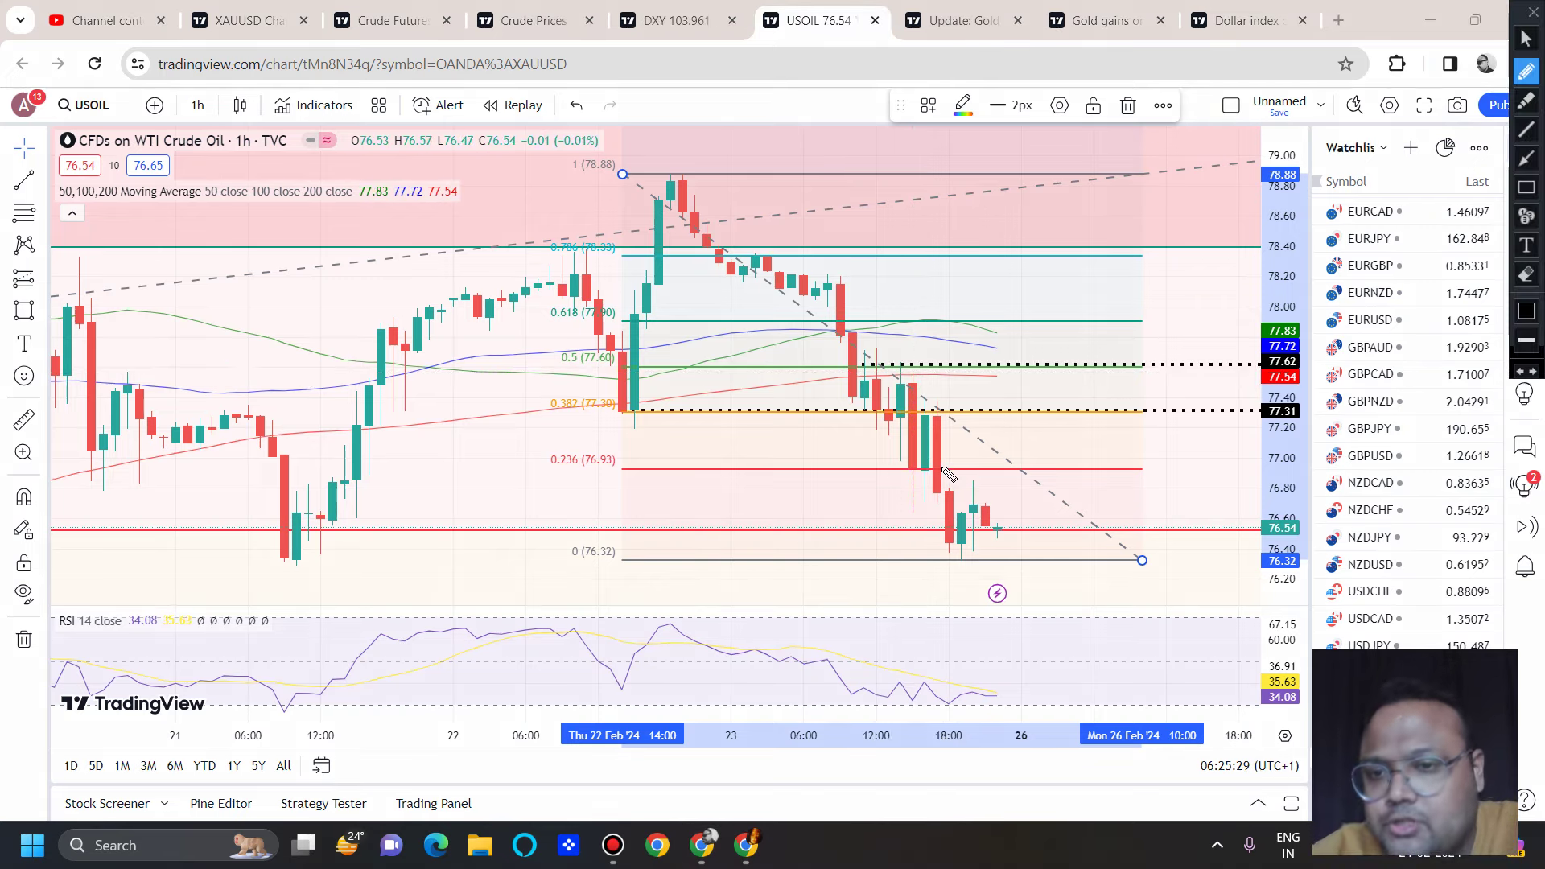
{"action": "left_click", "coordinate": [1526, 11]}
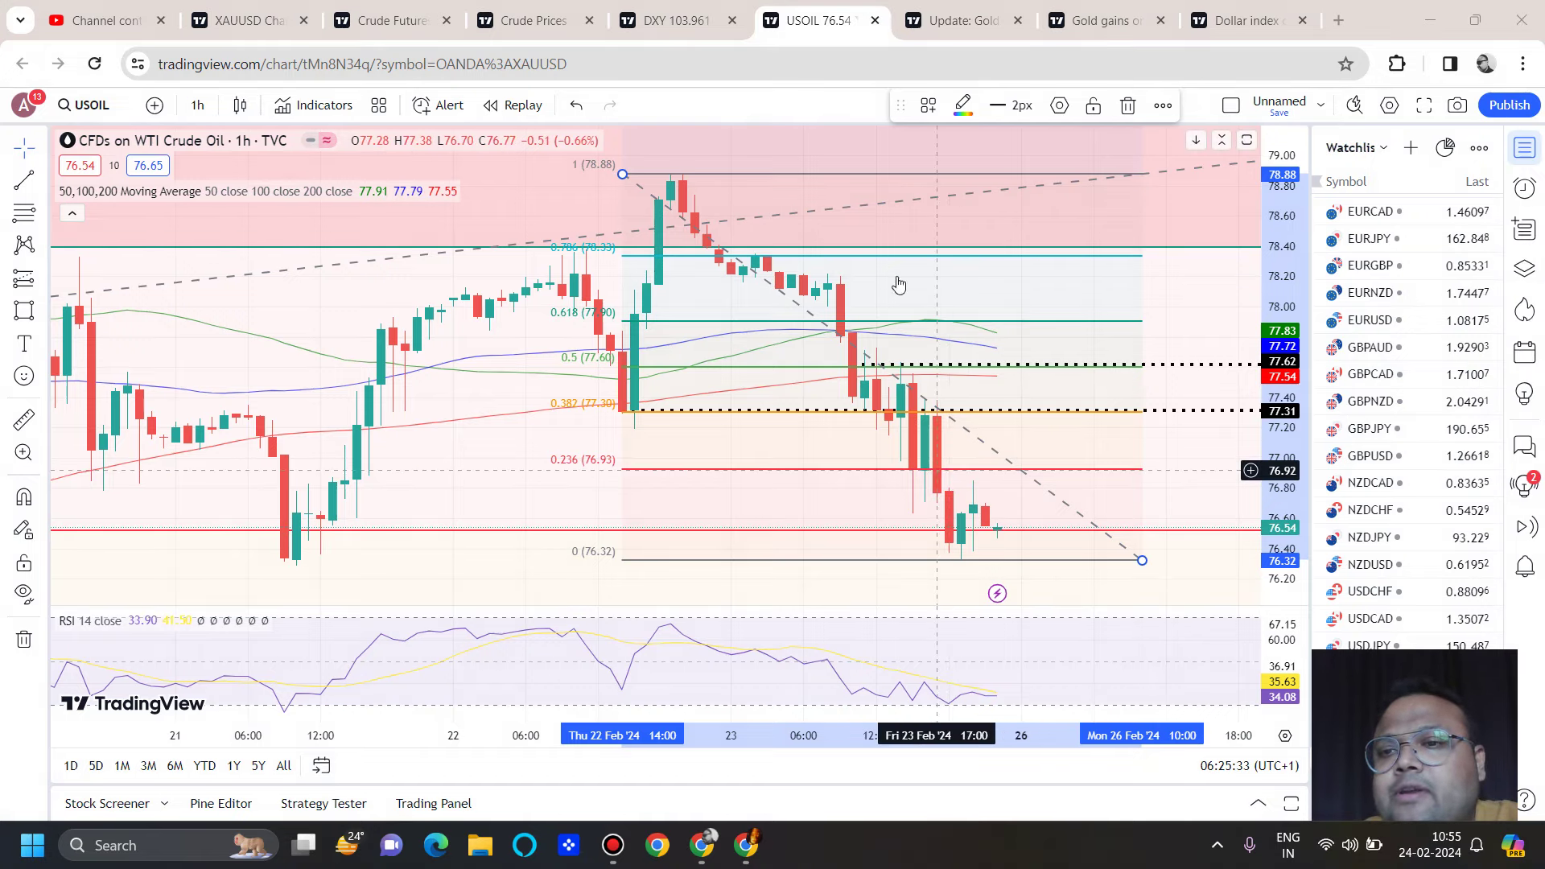
{"action": "left_click_drag", "start_coordinate": [922, 470], "coordinate": [1147, 469]}
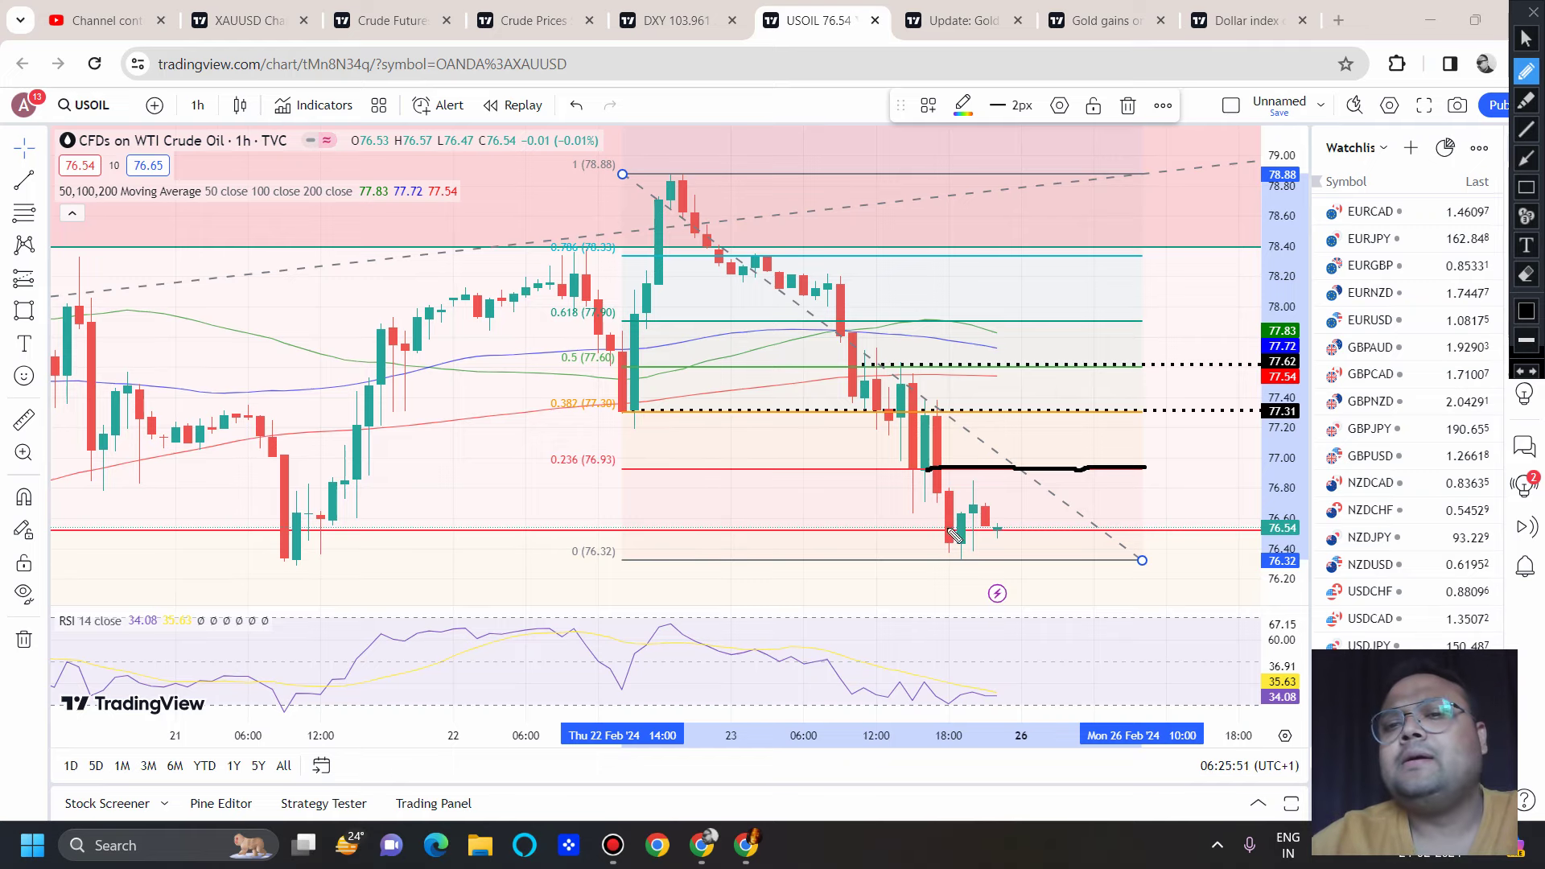
{"action": "left_click_drag", "start_coordinate": [960, 440], "coordinate": [1064, 482]}
{"action": "mouse_move", "coordinate": [998, 427]}
{"action": "left_mouse_down"}
{"action": "mouse_move", "coordinate": [1028, 423]}
{"action": "mouse_move", "coordinate": [1081, 346]}
{"action": "left_mouse_up"}
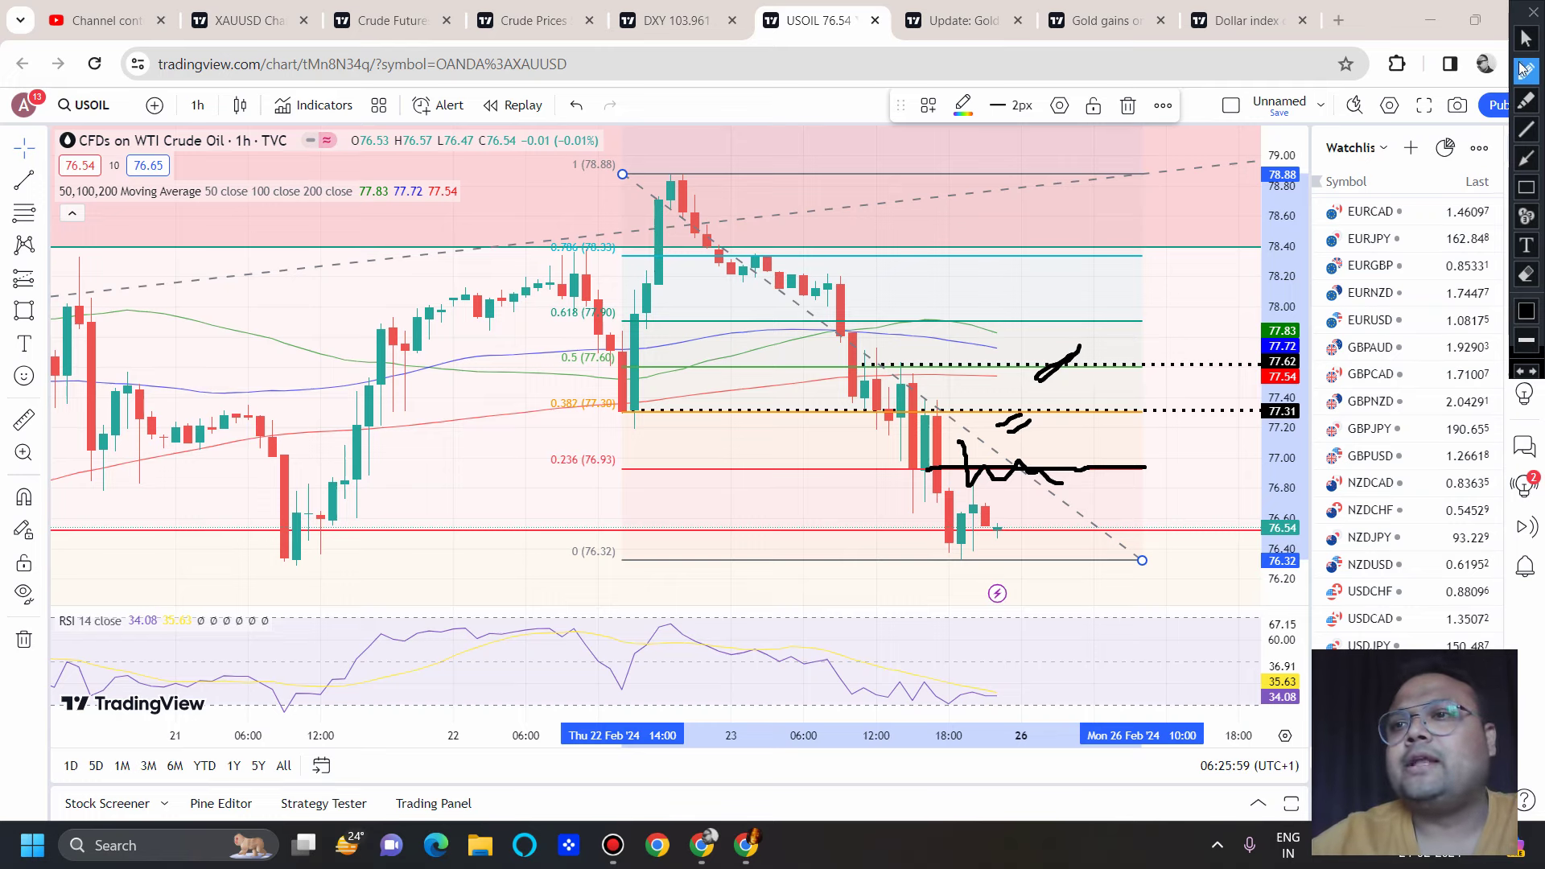
{"action": "left_click", "coordinate": [1534, 12]}
{"action": "left_click_drag", "start_coordinate": [295, 491], "coordinate": [340, 408]}
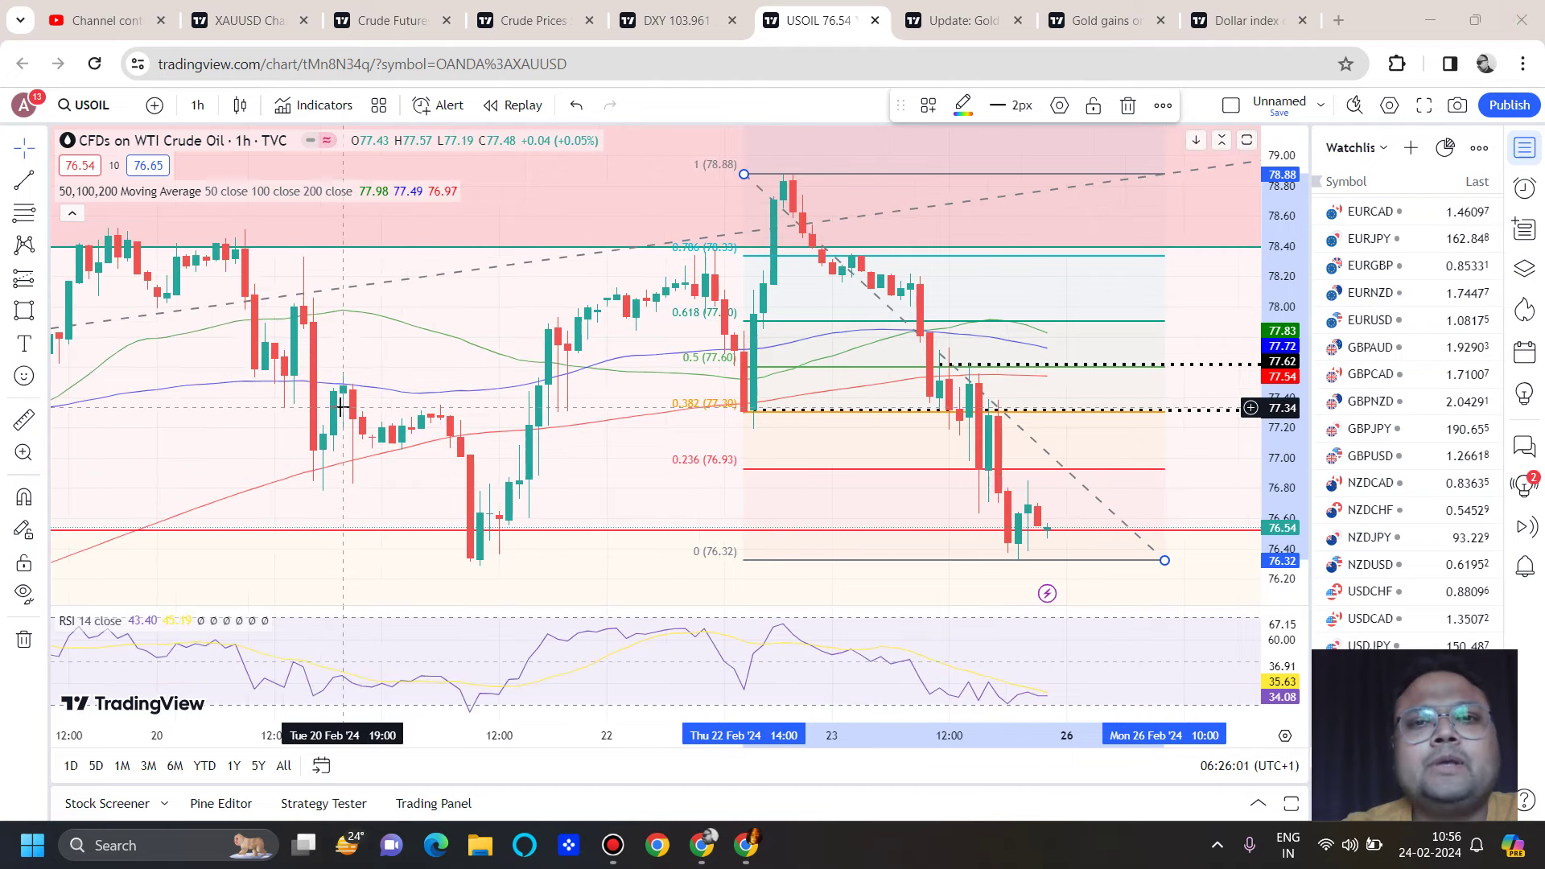
Step: Zoom the 1-hour USOIL chart out to see more price history
{"action": "scroll", "coordinate": [341, 408], "scroll_direction": "down", "scroll_amount": 3}
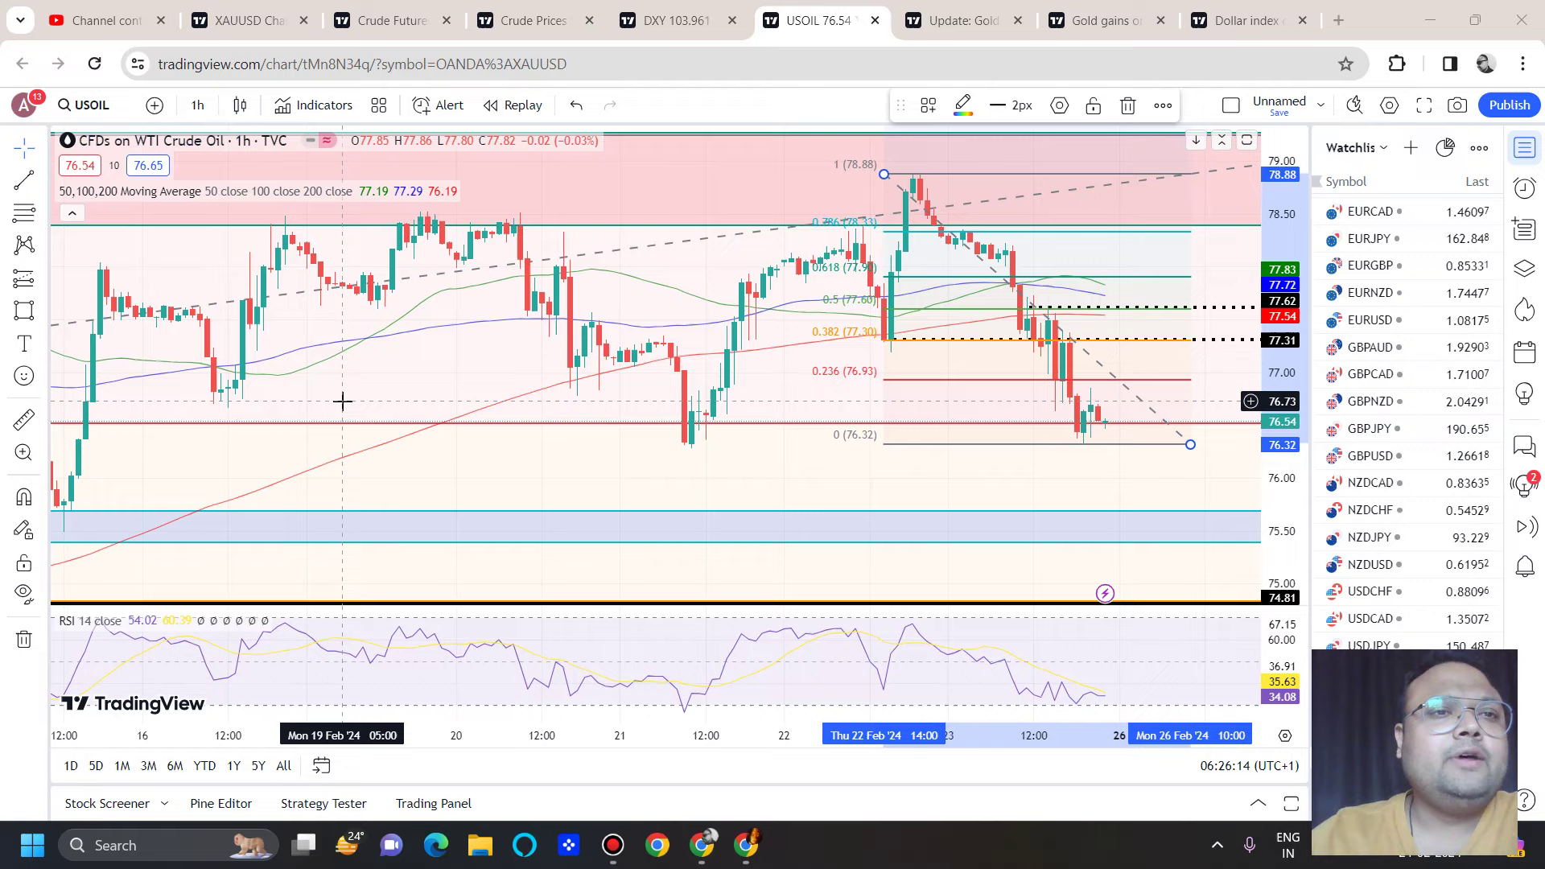
{"action": "scroll", "coordinate": [341, 398], "scroll_direction": "down", "scroll_amount": 2}
{"action": "scroll", "coordinate": [258, 369], "scroll_direction": "up", "scroll_amount": 1}
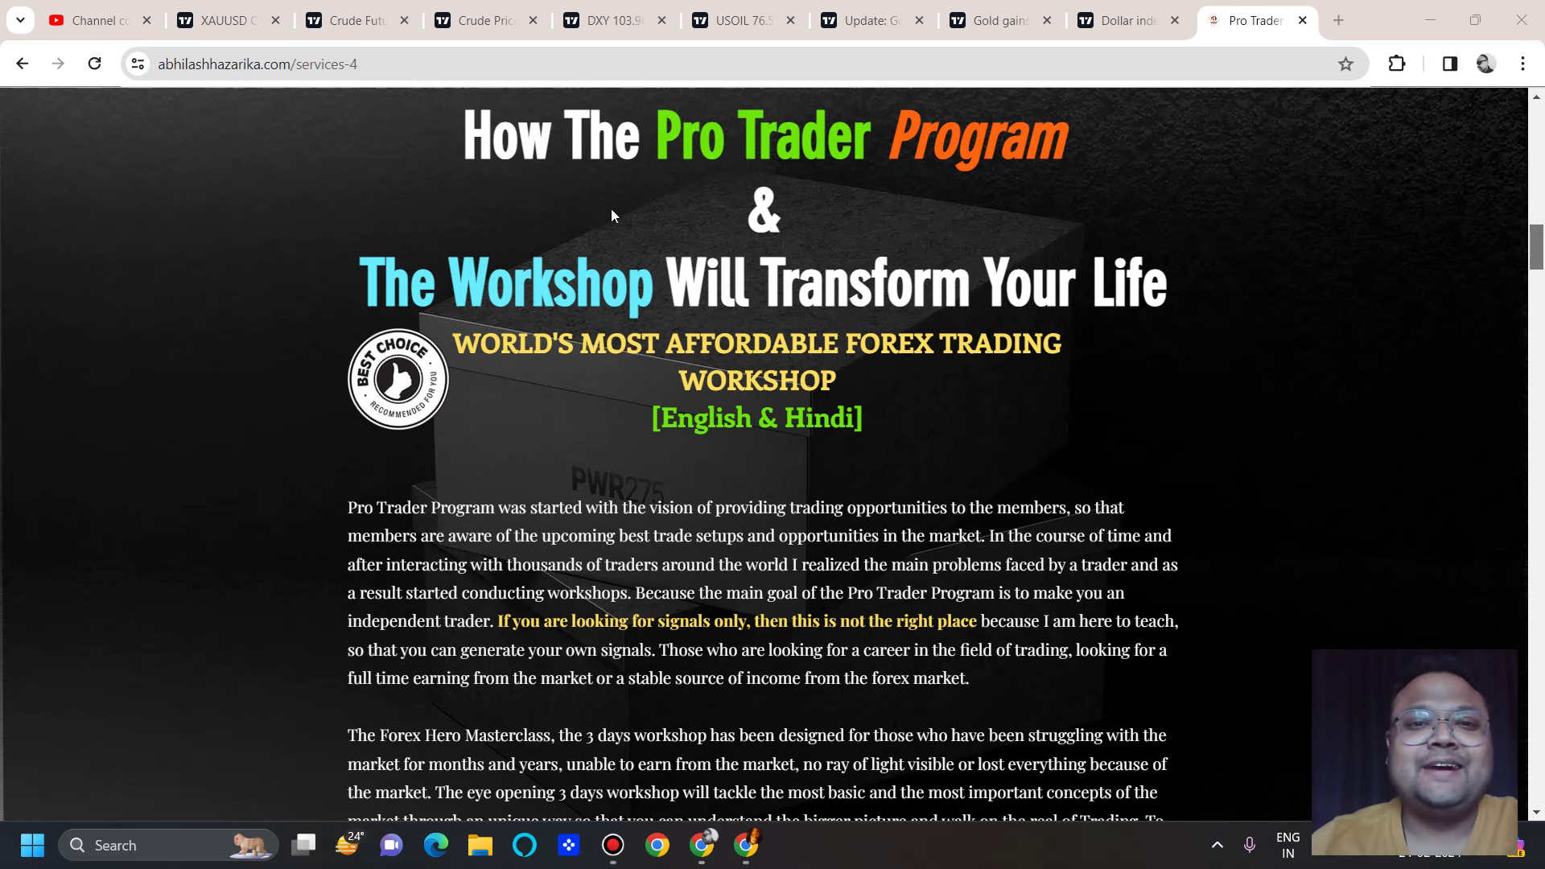
Step: Scroll down through the Pro Trader workshop curriculum on abhilashhazarika.com
{"action": "scroll", "coordinate": [556, 251], "scroll_direction": "down", "scroll_amount": 3}
{"action": "scroll", "coordinate": [555, 251], "scroll_direction": "up", "scroll_amount": 2}
{"action": "scroll", "coordinate": [556, 251], "scroll_direction": "up", "scroll_amount": 2}
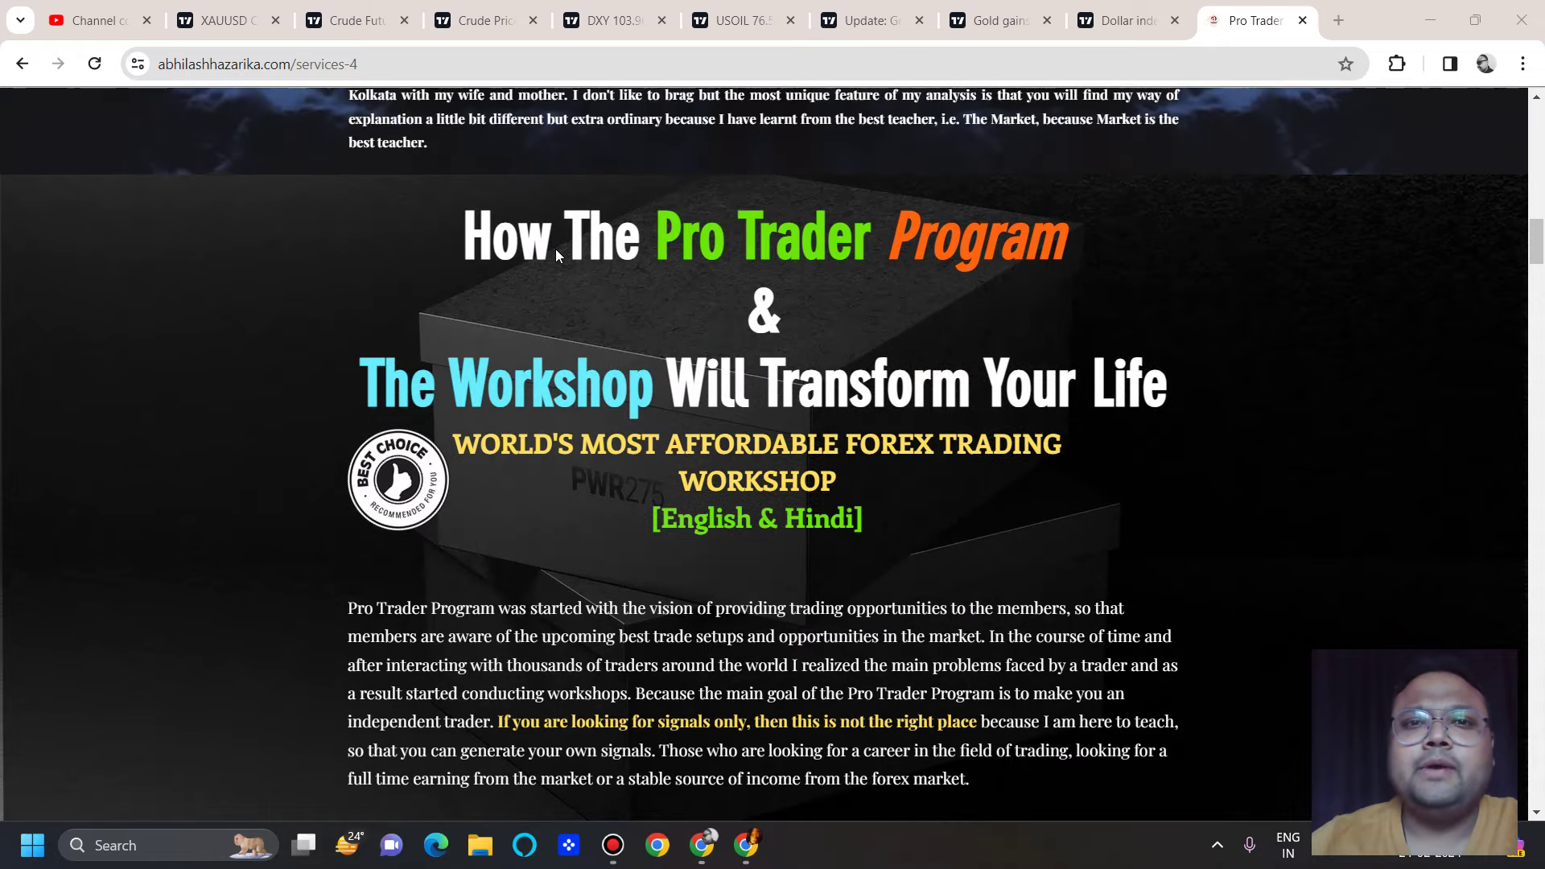
{"action": "scroll", "coordinate": [556, 251], "scroll_direction": "down", "scroll_amount": 1}
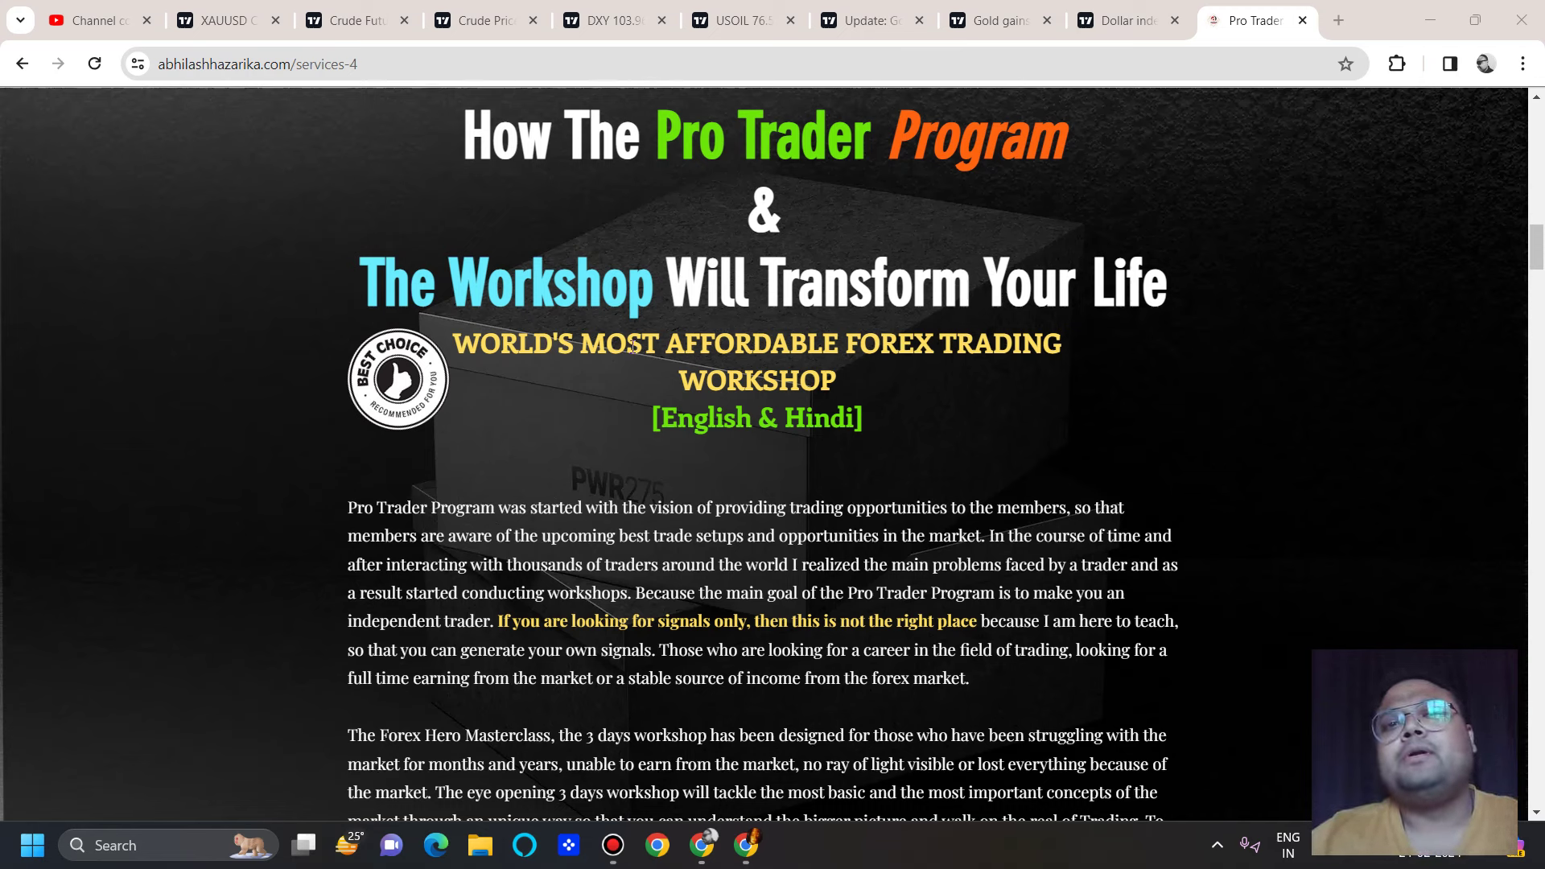
{"action": "scroll", "coordinate": [633, 347], "scroll_direction": "up", "scroll_amount": 15}
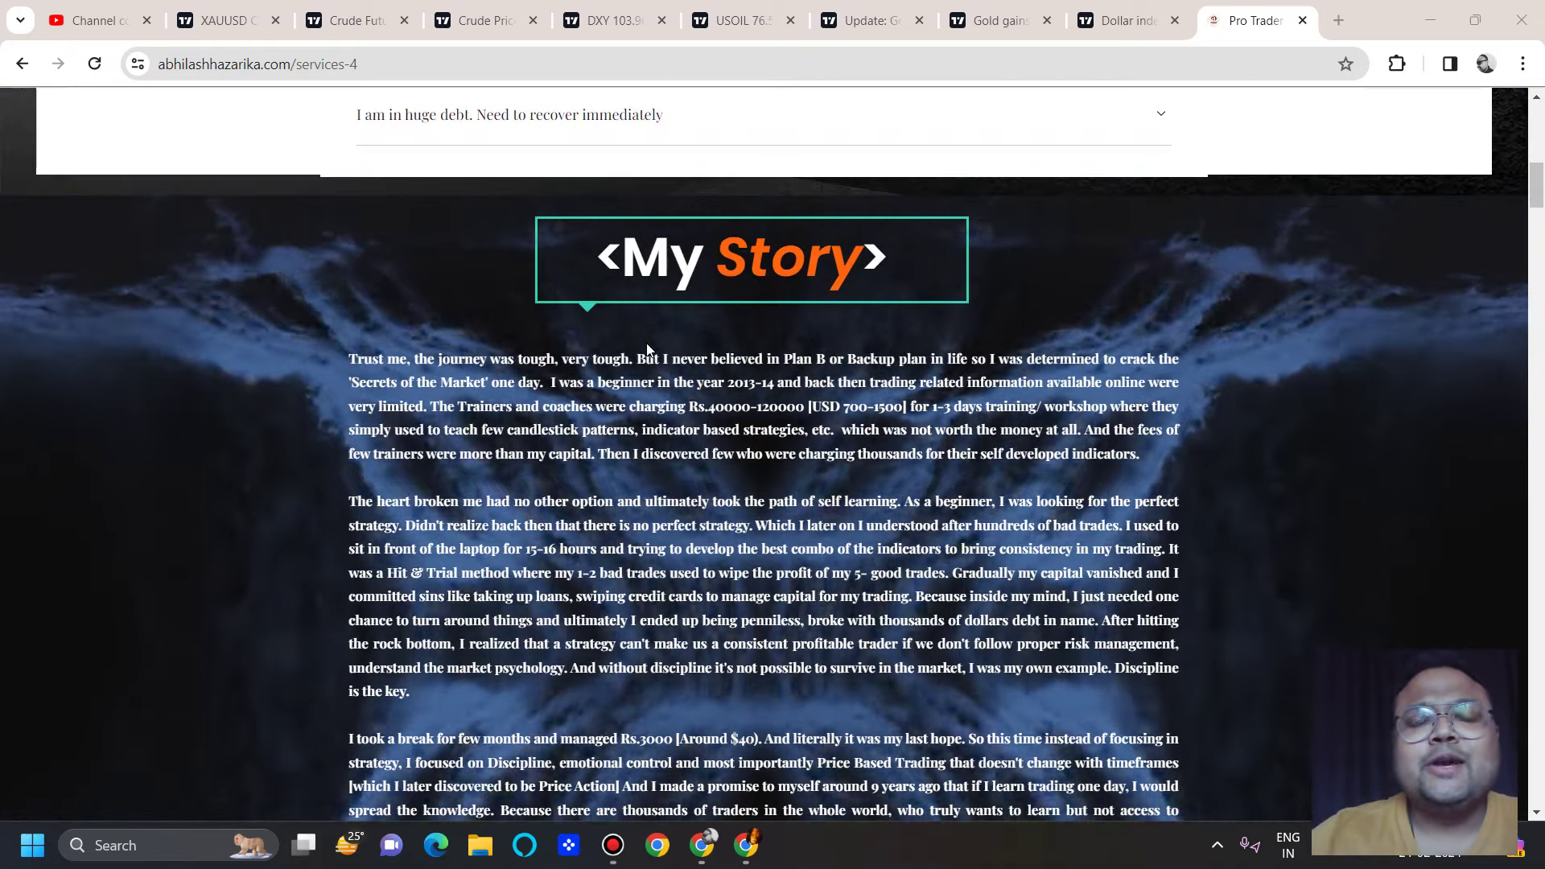
{"action": "scroll", "coordinate": [769, 333], "scroll_direction": "down", "scroll_amount": 15}
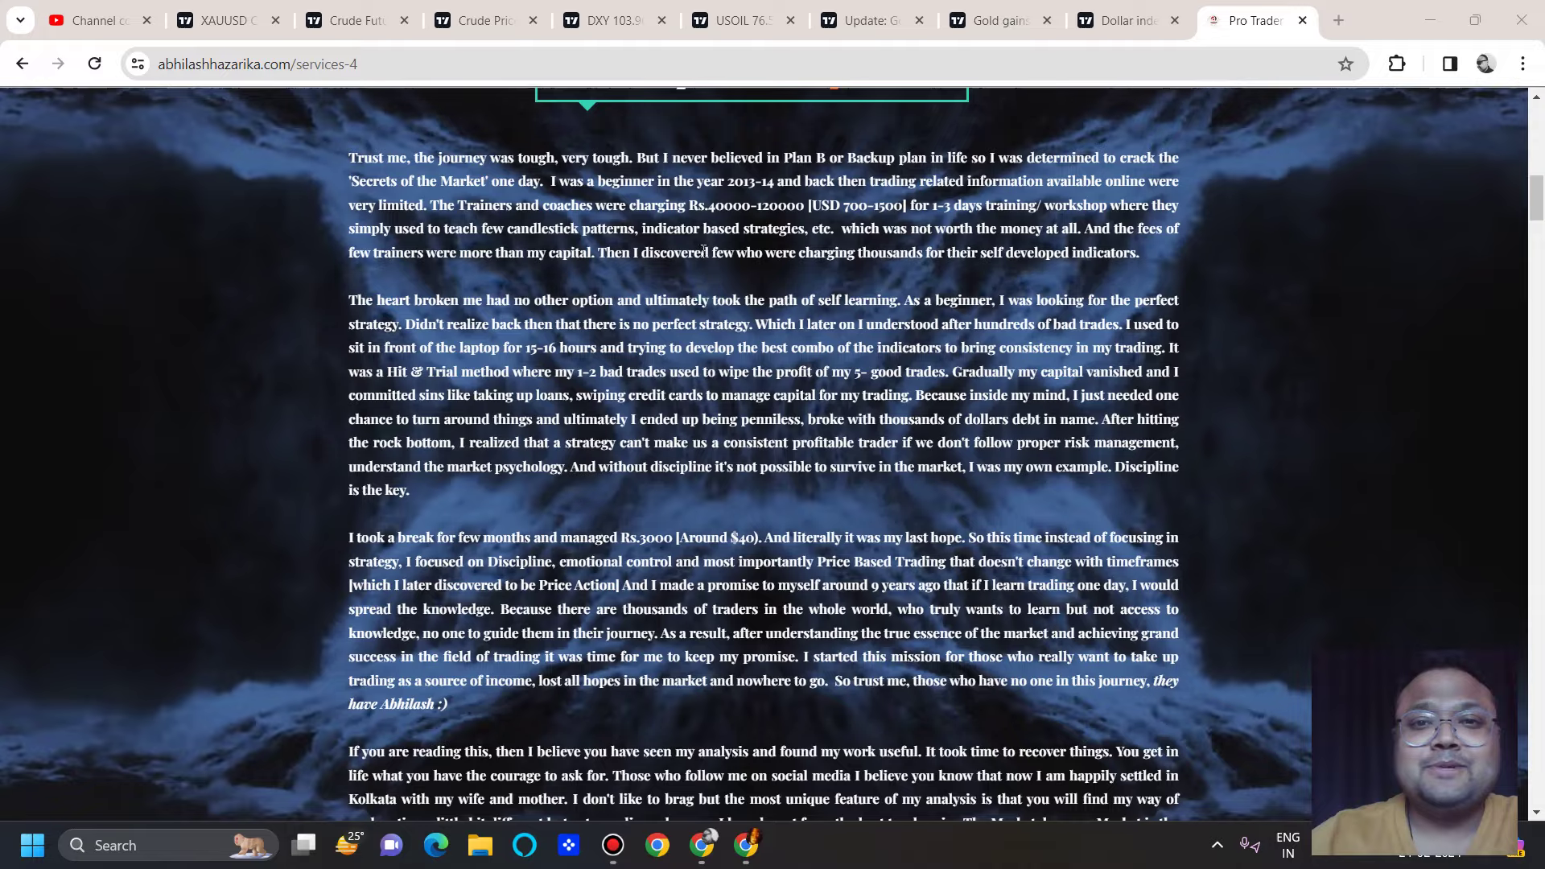
{"action": "scroll", "coordinate": [498, 347], "scroll_direction": "down", "scroll_amount": 10}
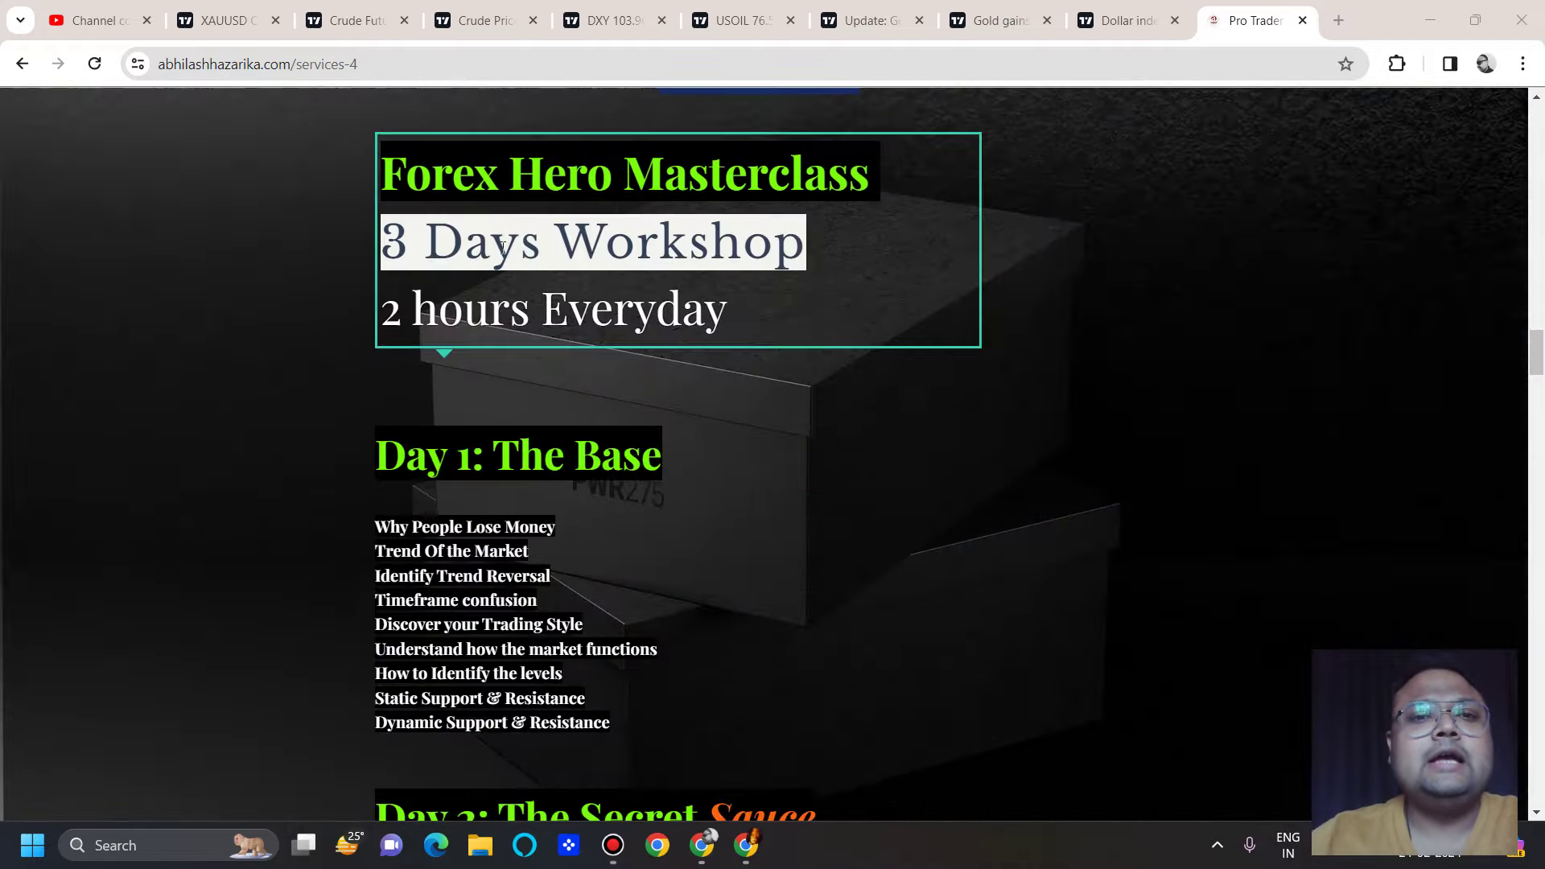
{"action": "scroll", "coordinate": [503, 247], "scroll_direction": "down", "scroll_amount": 10}
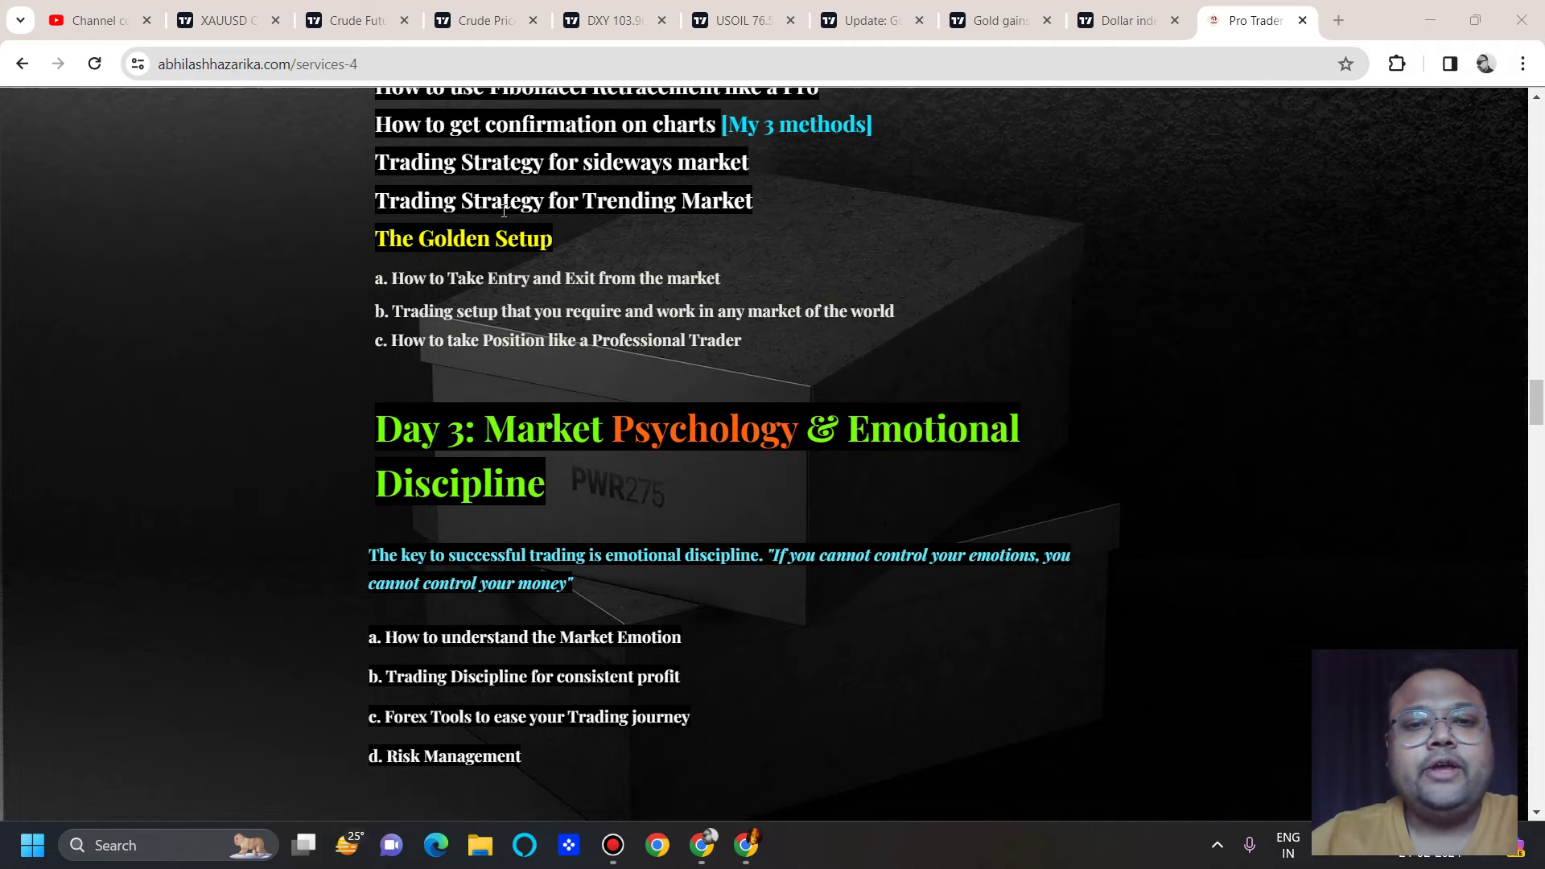
{"action": "scroll", "coordinate": [504, 211], "scroll_direction": "down", "scroll_amount": 1}
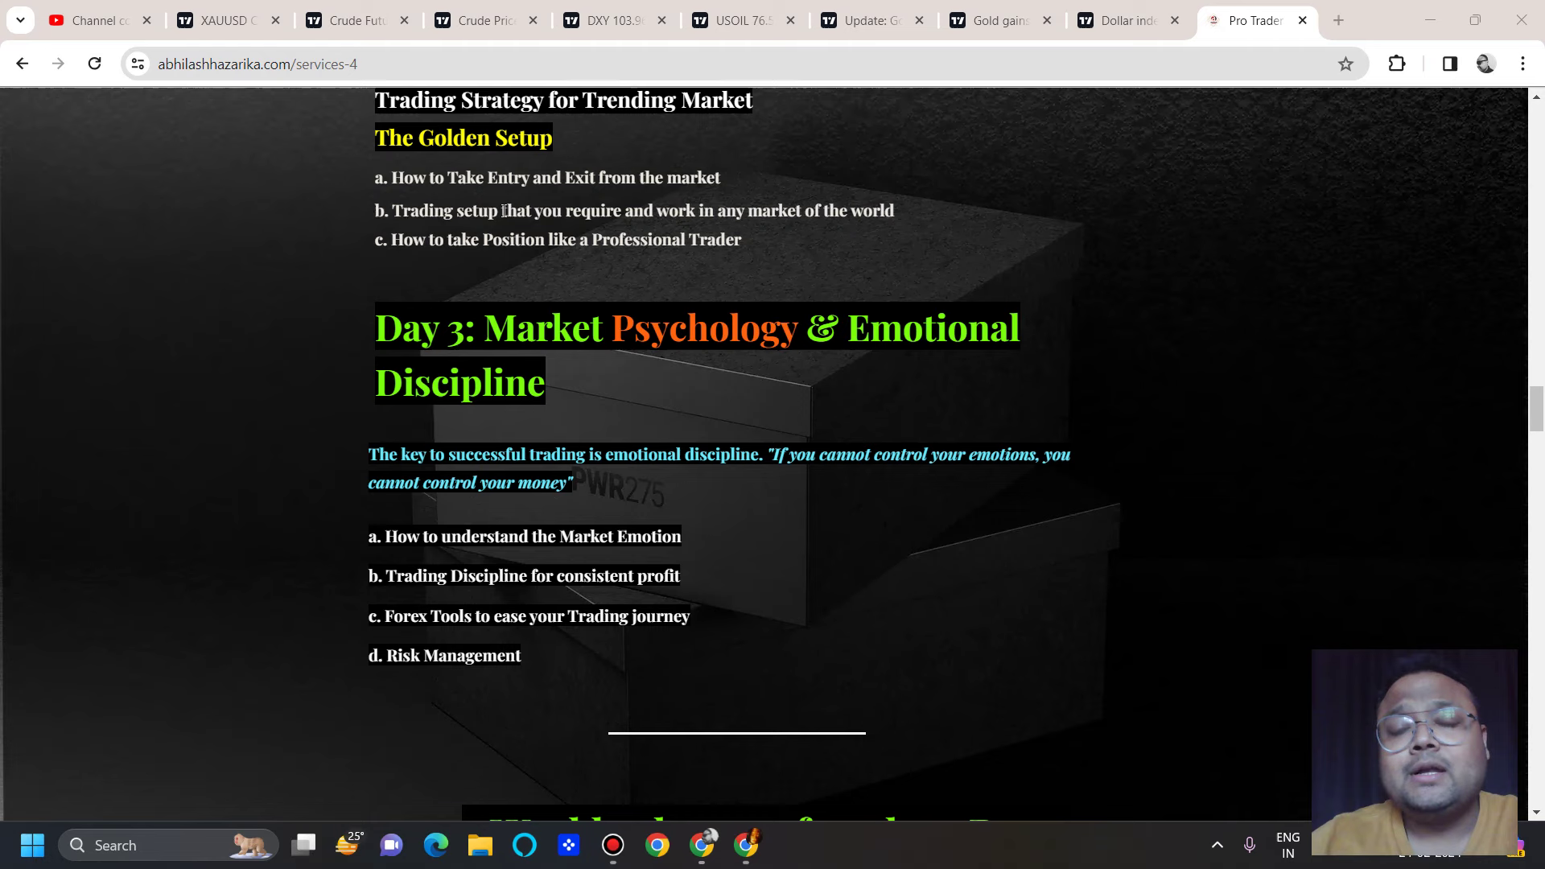
{"action": "scroll", "coordinate": [503, 211], "scroll_direction": "down", "scroll_amount": 5}
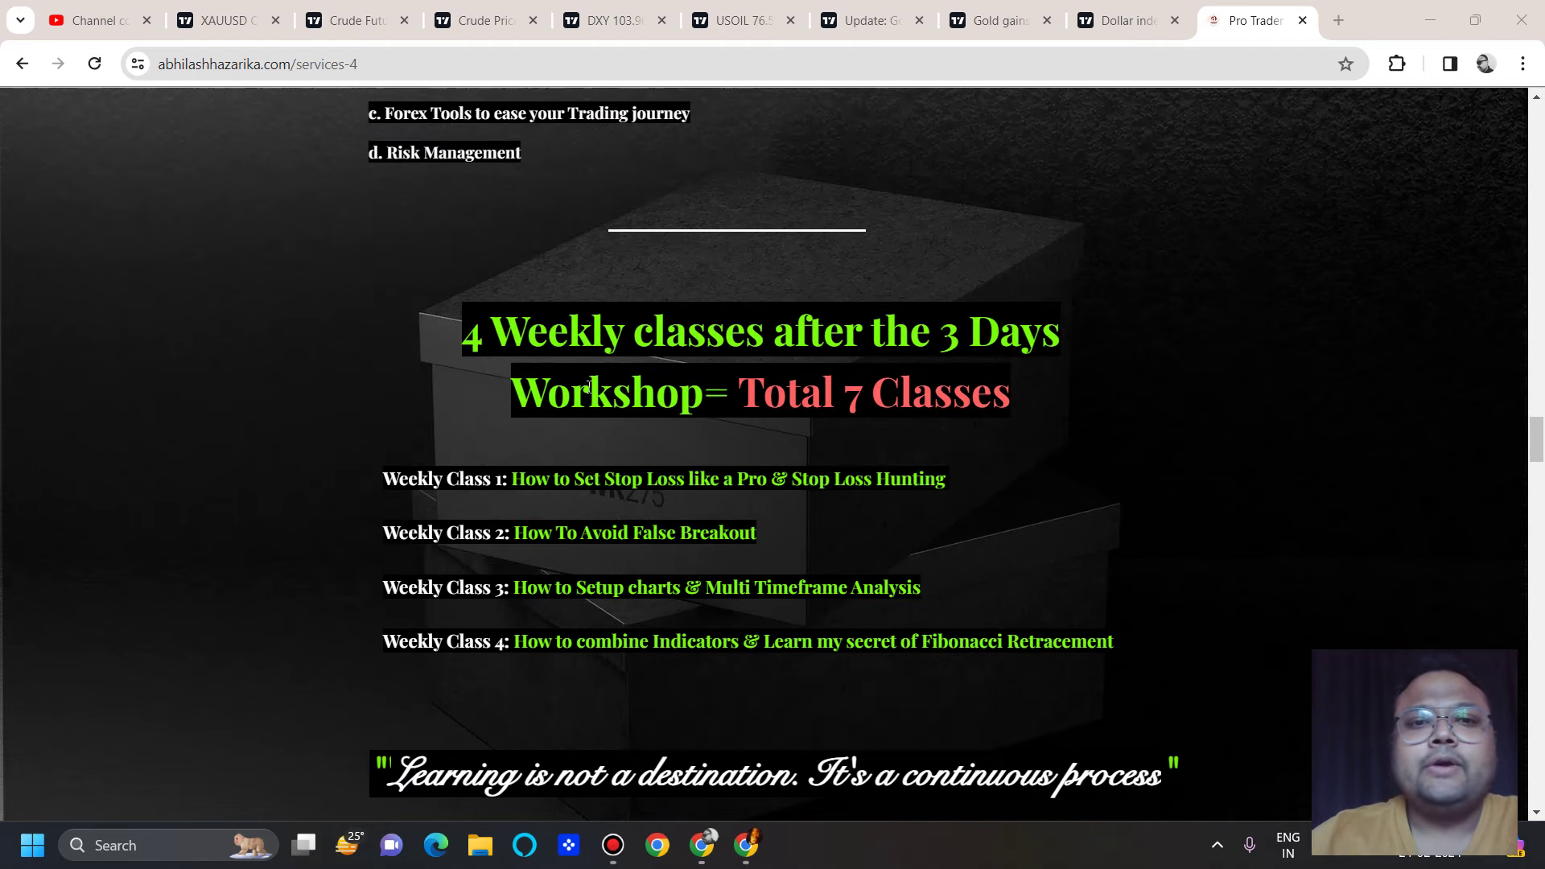
Step: Make the browser window active and scroll back up the page
{"action": "left_click", "coordinate": [451, 484]}
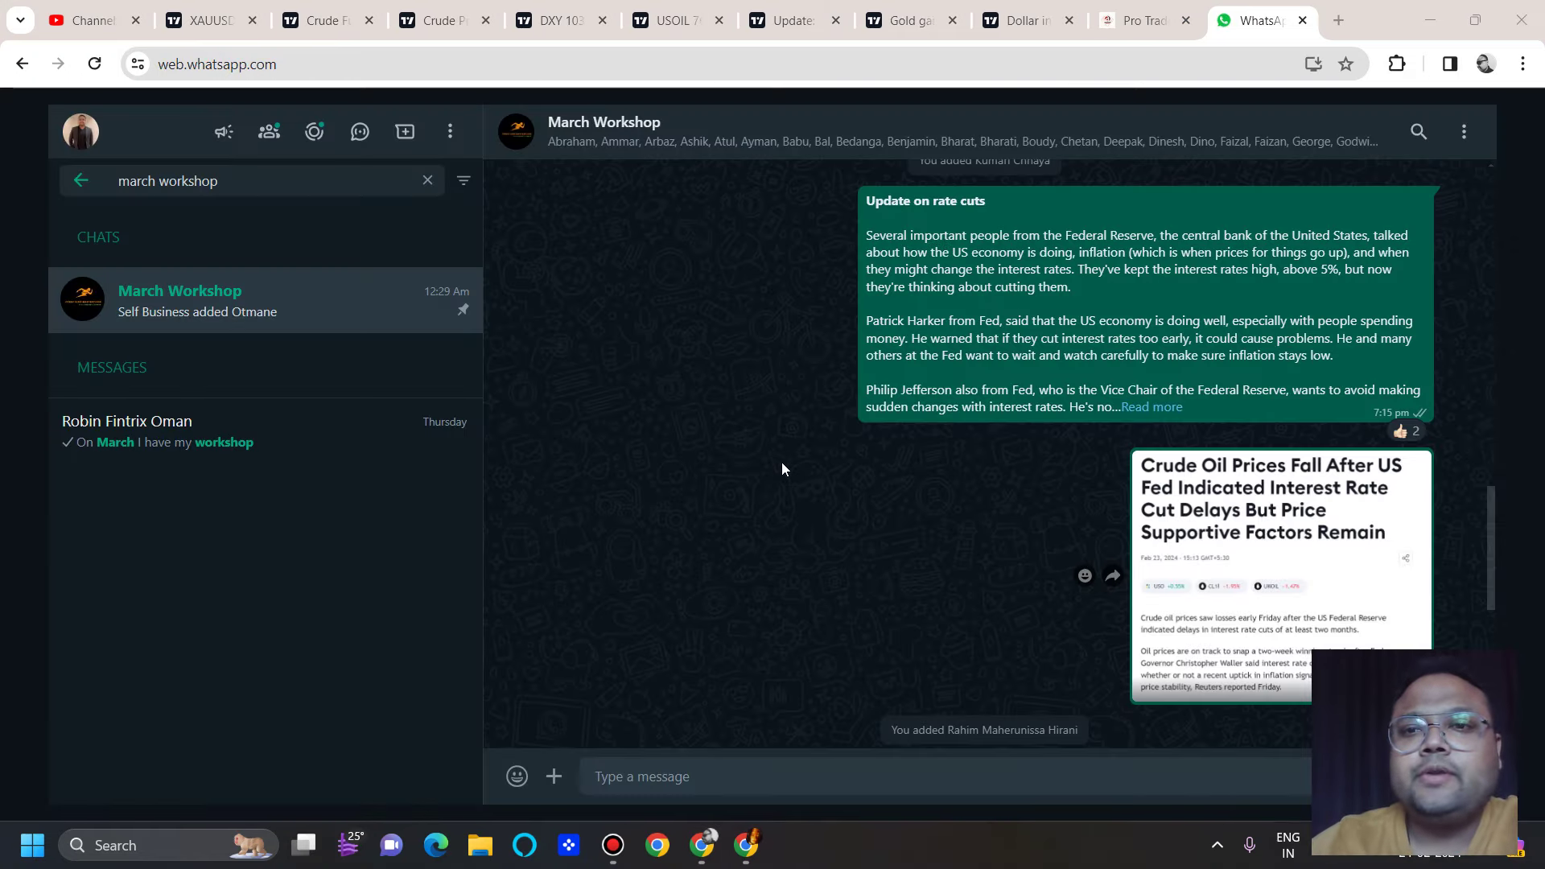
{"action": "scroll", "coordinate": [781, 465], "scroll_direction": "up", "scroll_amount": 10}
{"action": "scroll", "coordinate": [778, 462], "scroll_direction": "up", "scroll_amount": 10}
{"action": "scroll", "coordinate": [776, 455], "scroll_direction": "up", "scroll_amount": 5}
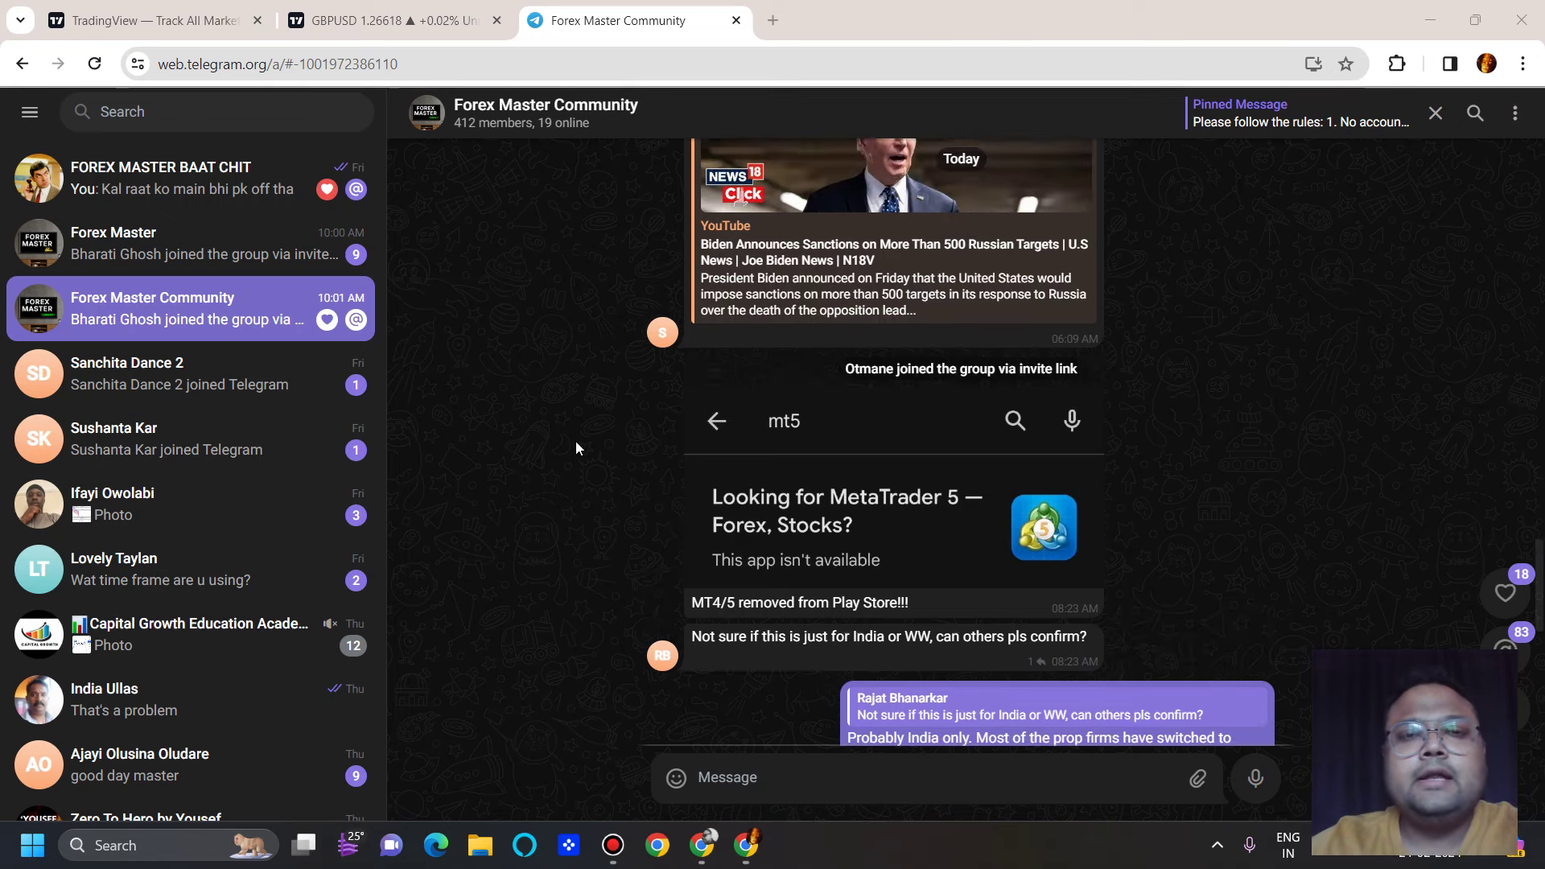
{"action": "scroll", "coordinate": [576, 441], "scroll_direction": "up", "scroll_amount": 10}
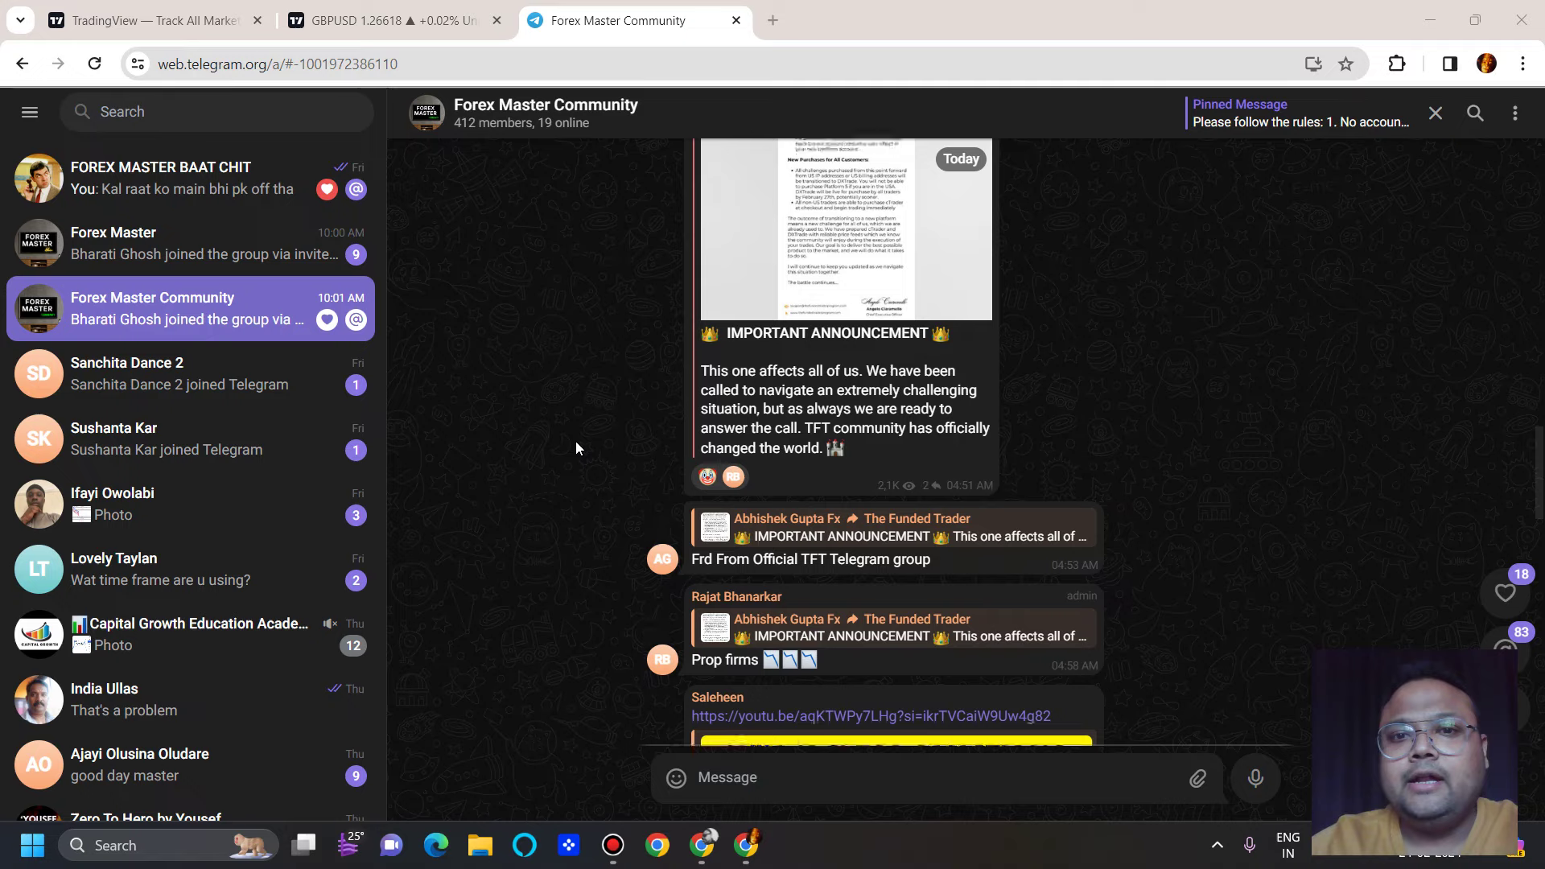
Step: Review earlier Forex Master Community messages, then return to the workshop dates (1–3 Mar'24, 9–11 Mar'24)
{"action": "scroll", "coordinate": [576, 441], "scroll_direction": "up", "scroll_amount": 10}
{"action": "scroll", "coordinate": [576, 441], "scroll_direction": "up", "scroll_amount": 10}
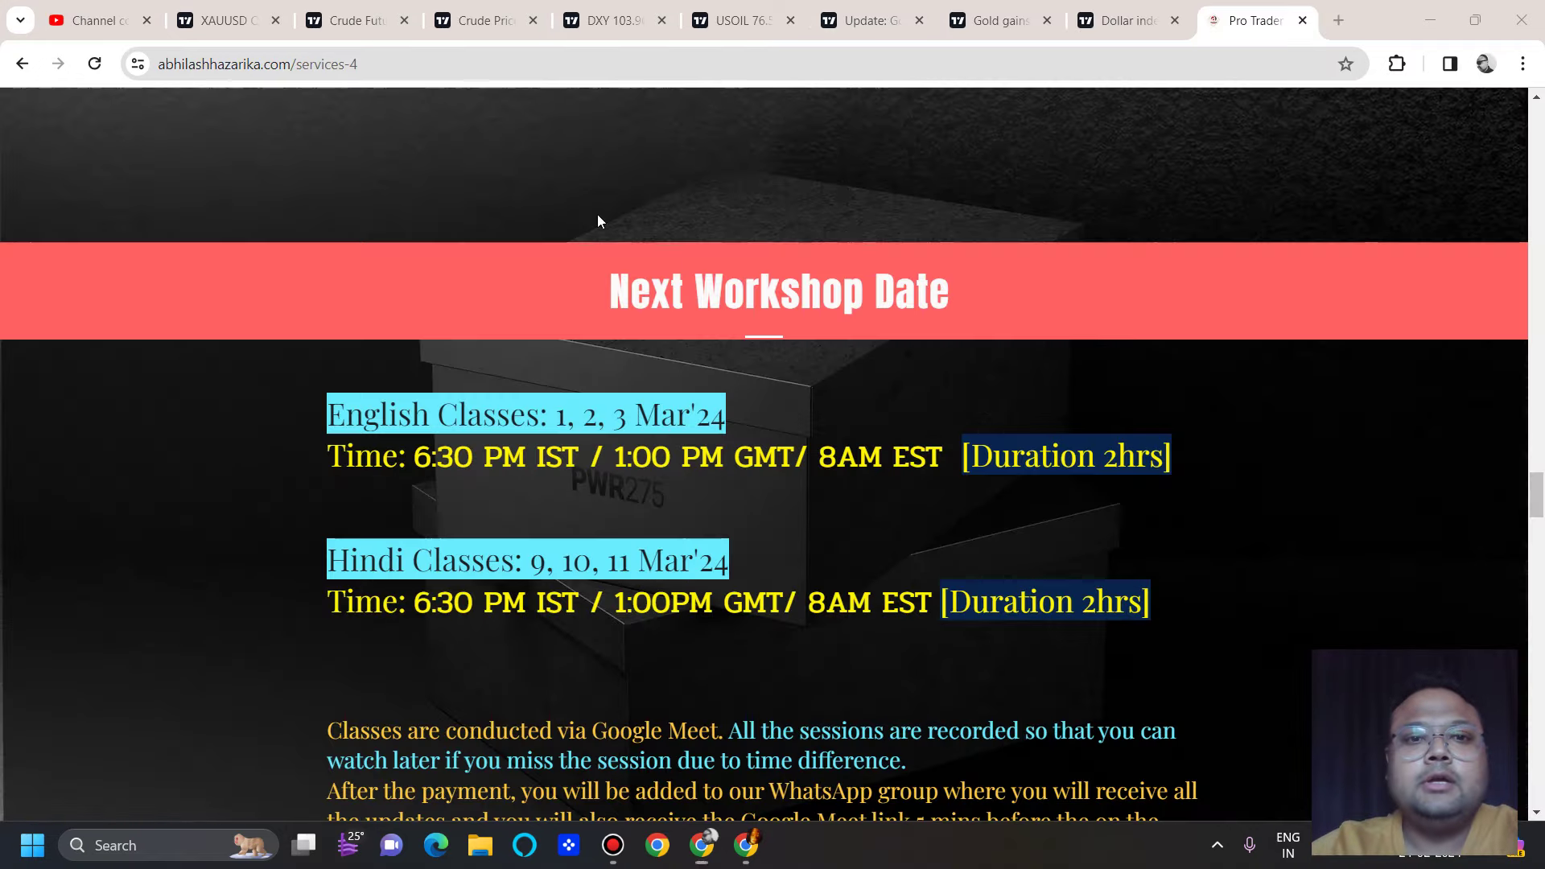
{"action": "scroll", "coordinate": [238, 444], "scroll_direction": "down", "scroll_amount": 2}
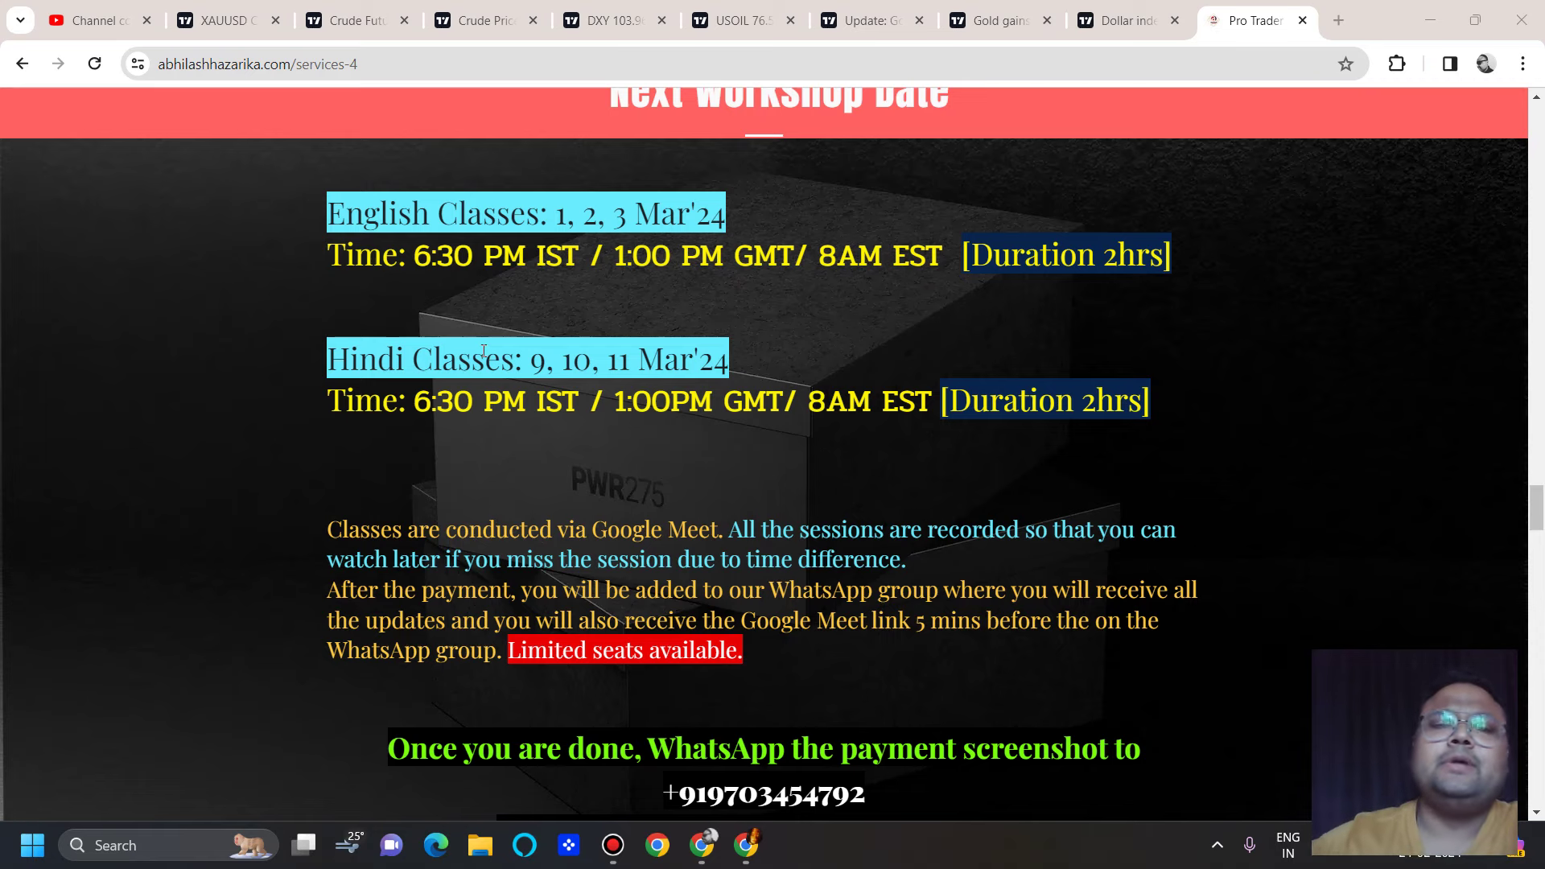
Step: Scroll through the Only Workshop and Semi Annual pricing plans, briefly selecting price text
{"action": "scroll", "coordinate": [484, 351], "scroll_direction": "down", "scroll_amount": 12}
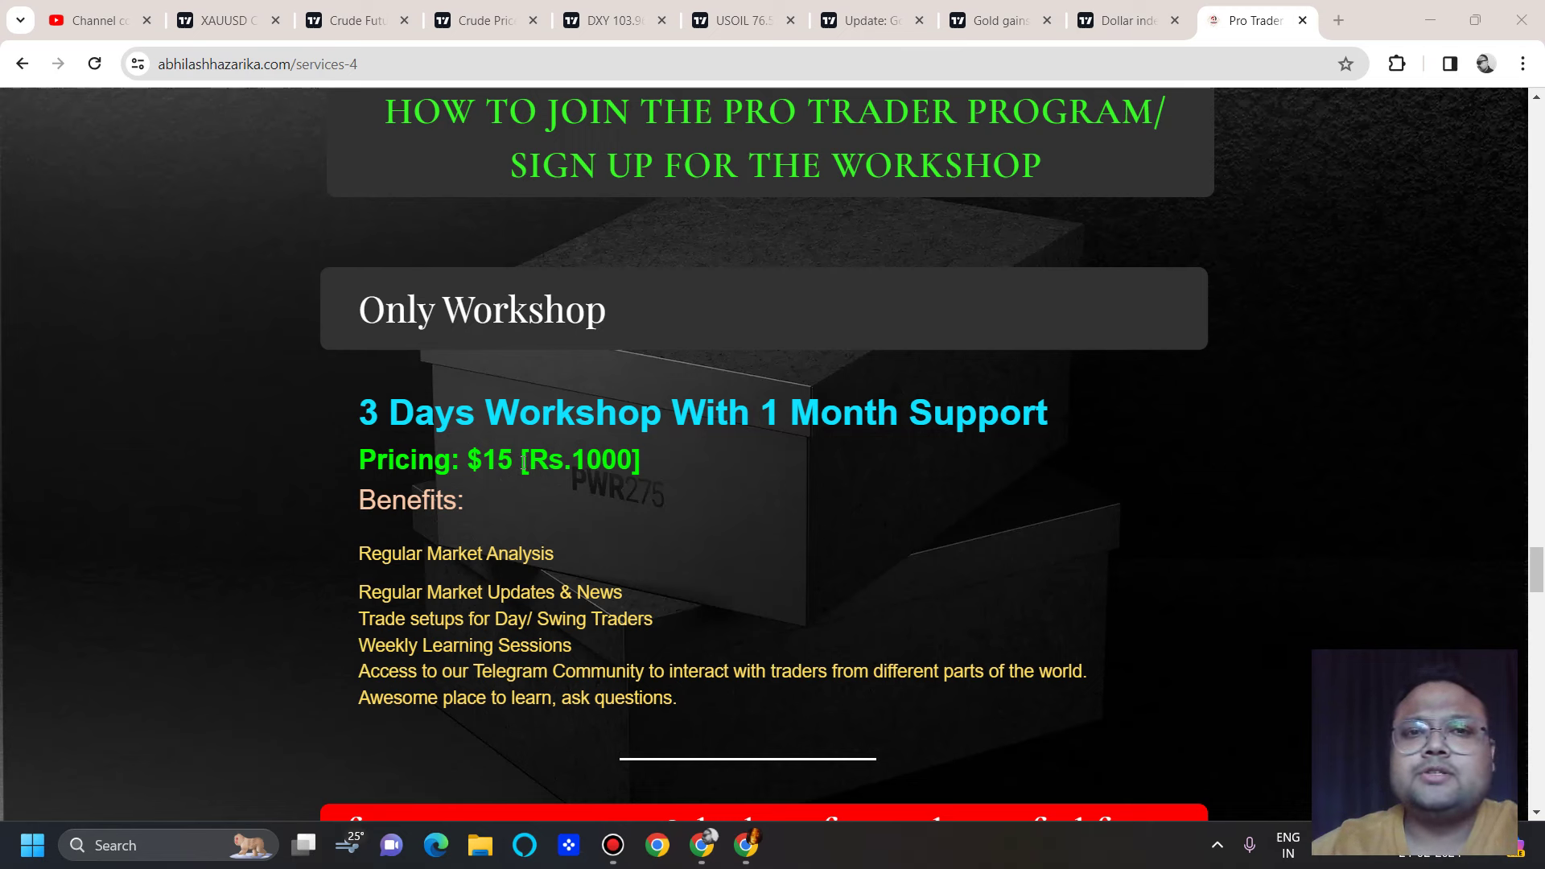
{"action": "left_click_drag", "start_coordinate": [346, 562], "coordinate": [558, 605]}
{"action": "left_click", "coordinate": [555, 611]}
{"action": "scroll", "coordinate": [547, 626], "scroll_direction": "down", "scroll_amount": 3}
{"action": "scroll", "coordinate": [547, 628], "scroll_direction": "down", "scroll_amount": 2}
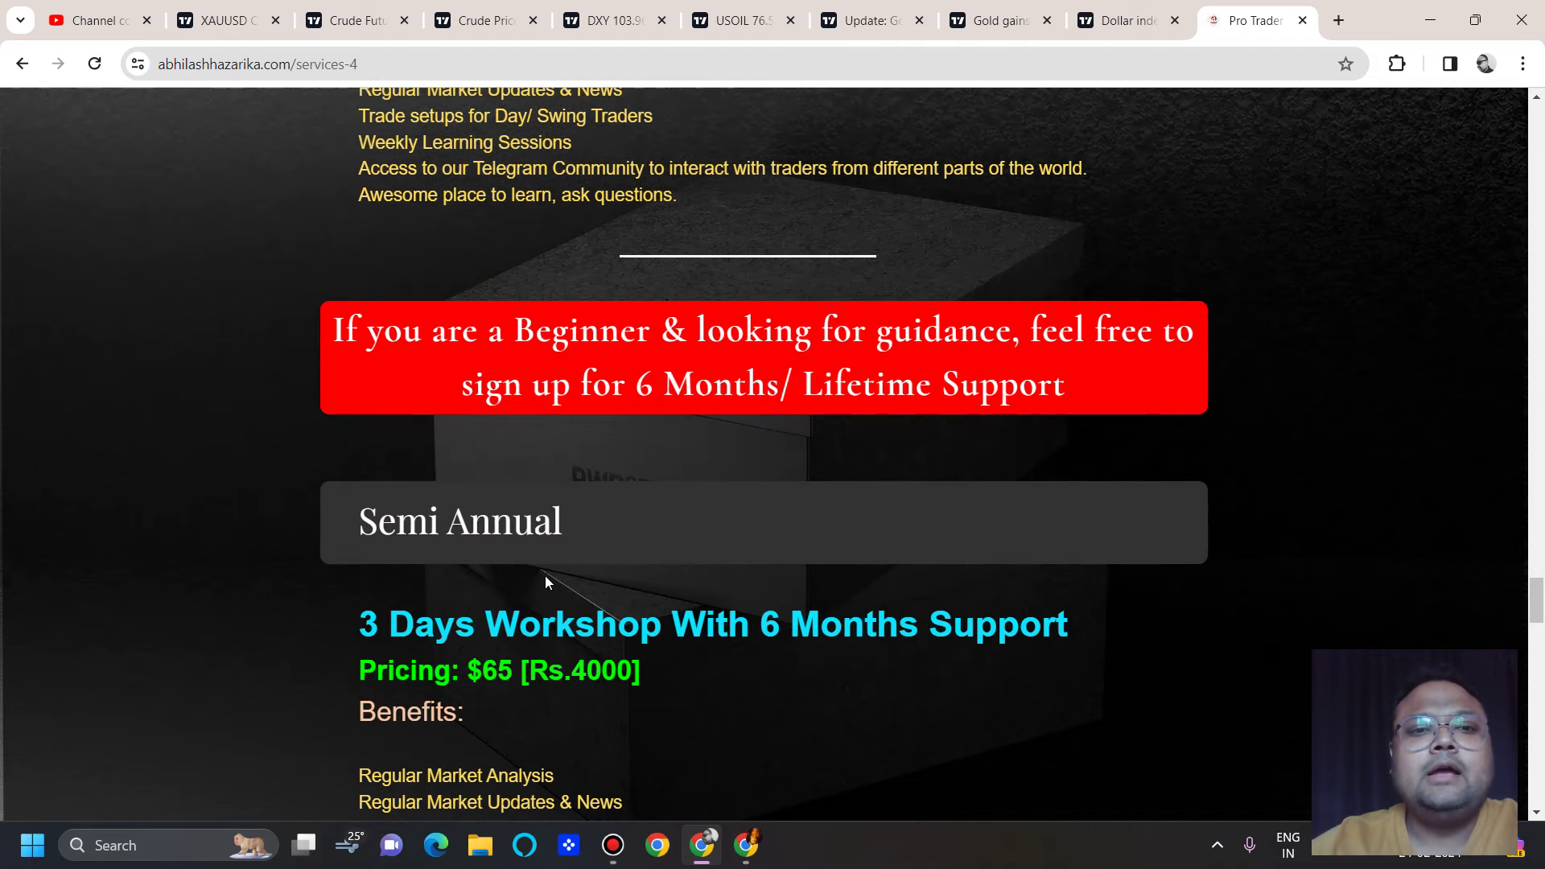
{"action": "scroll", "coordinate": [408, 544], "scroll_direction": "down", "scroll_amount": 1}
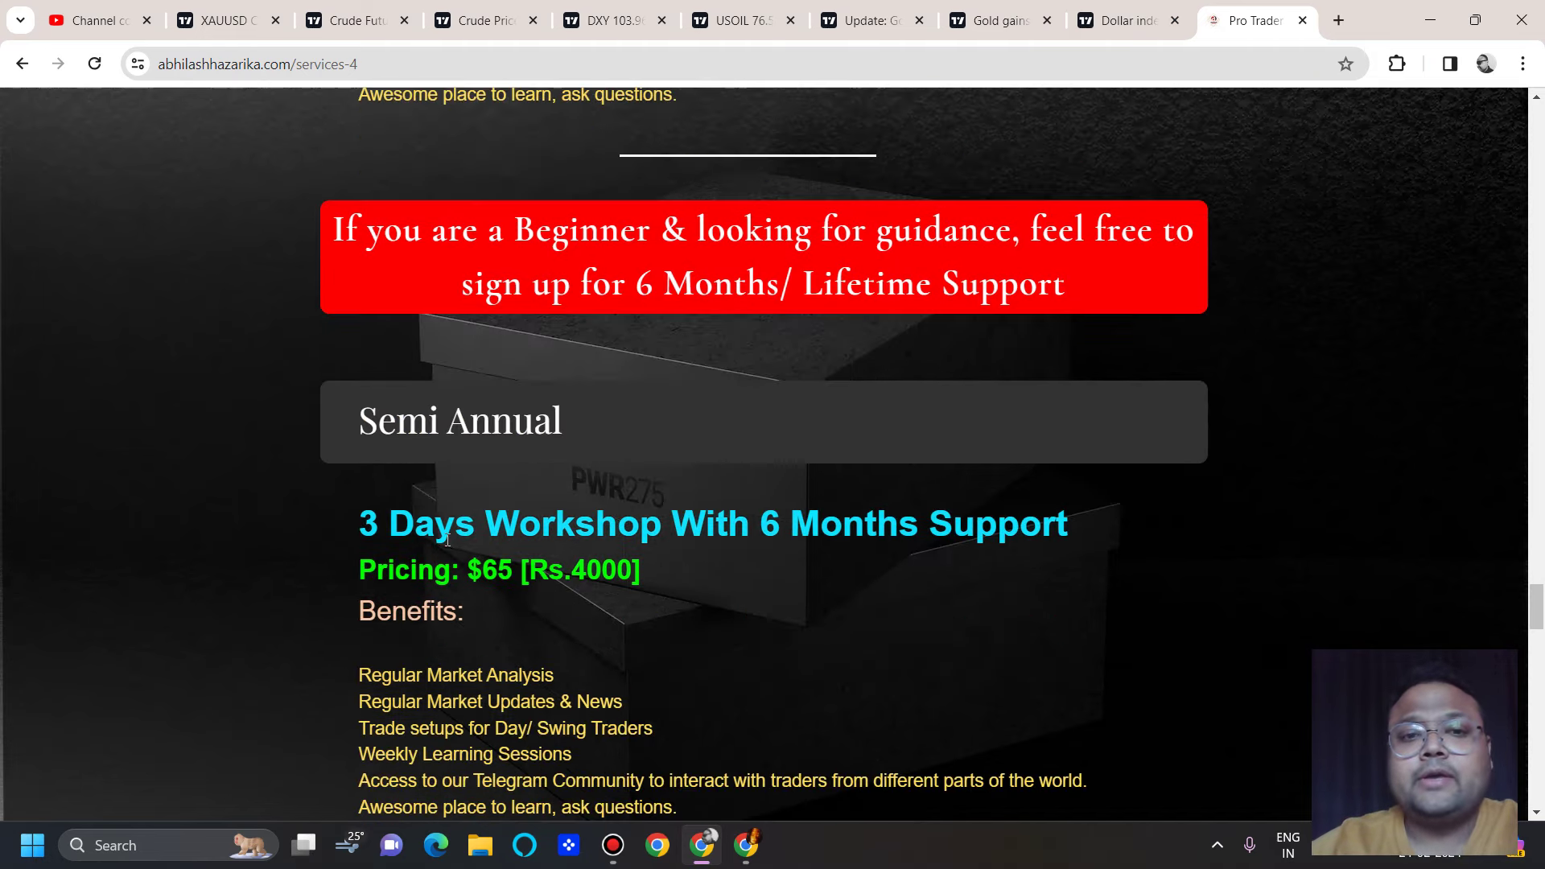
{"action": "scroll", "coordinate": [447, 540], "scroll_direction": "down", "scroll_amount": 1}
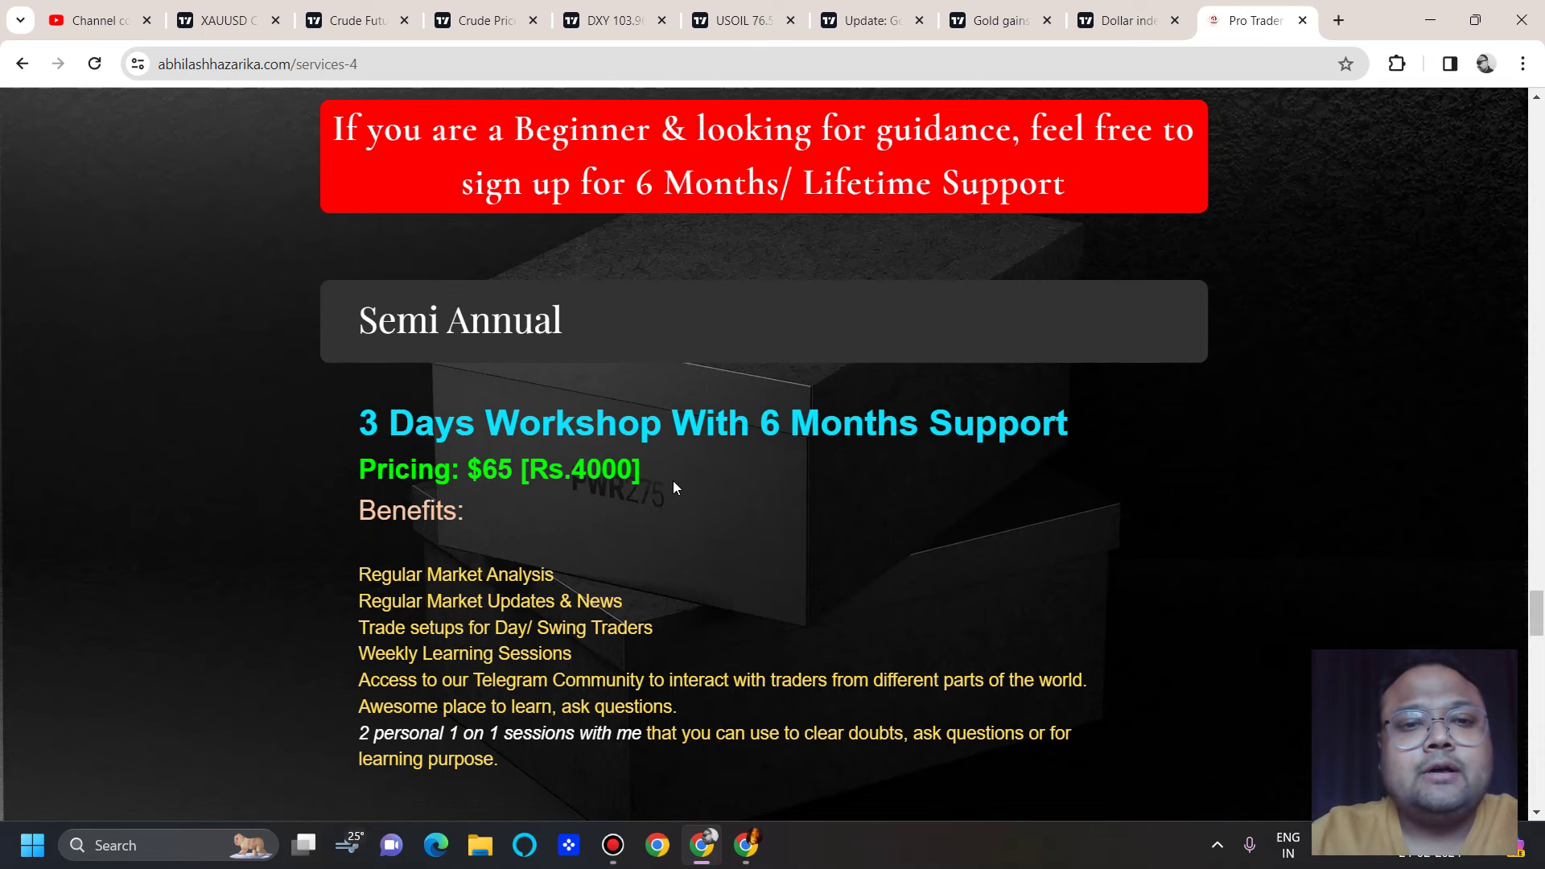
{"action": "scroll", "coordinate": [672, 480], "scroll_direction": "up", "scroll_amount": 1}
{"action": "scroll", "coordinate": [644, 482], "scroll_direction": "down", "scroll_amount": 1}
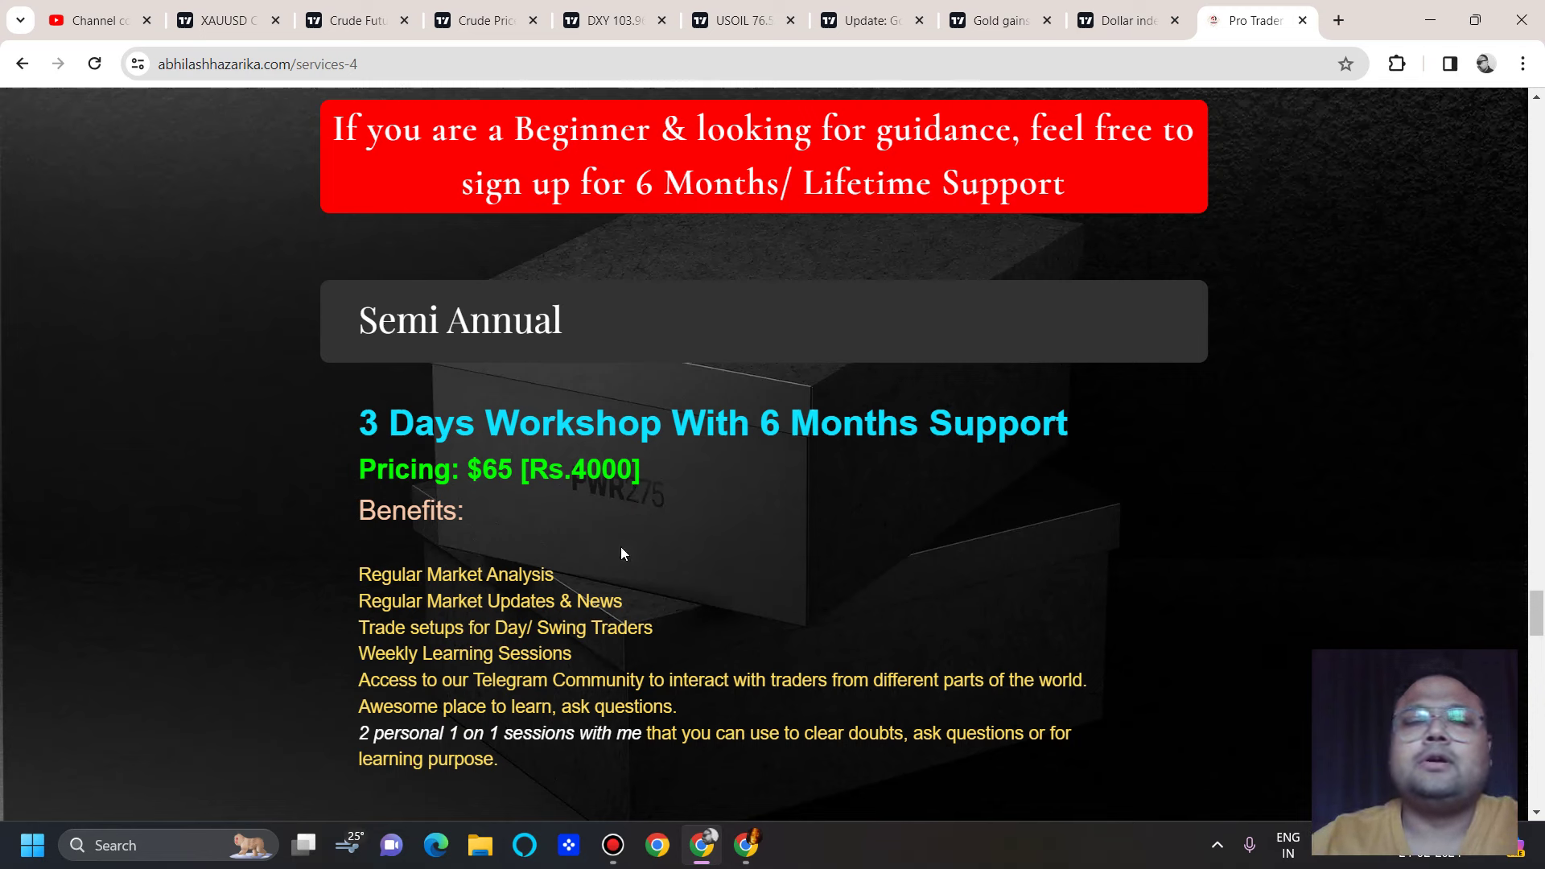
{"action": "scroll", "coordinate": [621, 552], "scroll_direction": "down", "scroll_amount": 4}
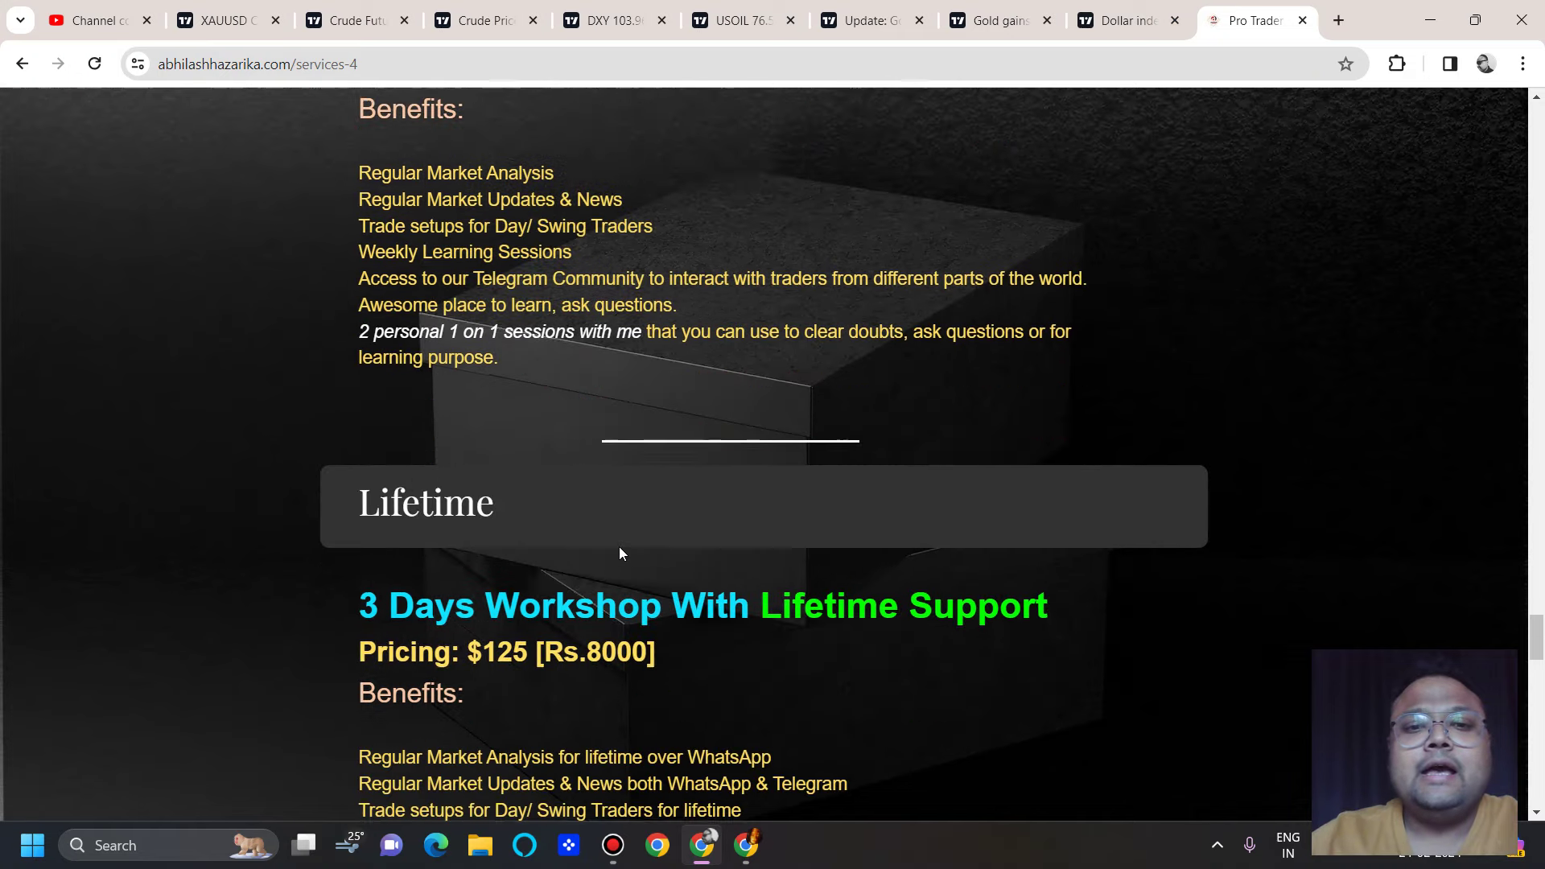
{"action": "scroll", "coordinate": [620, 552], "scroll_direction": "down", "scroll_amount": 2}
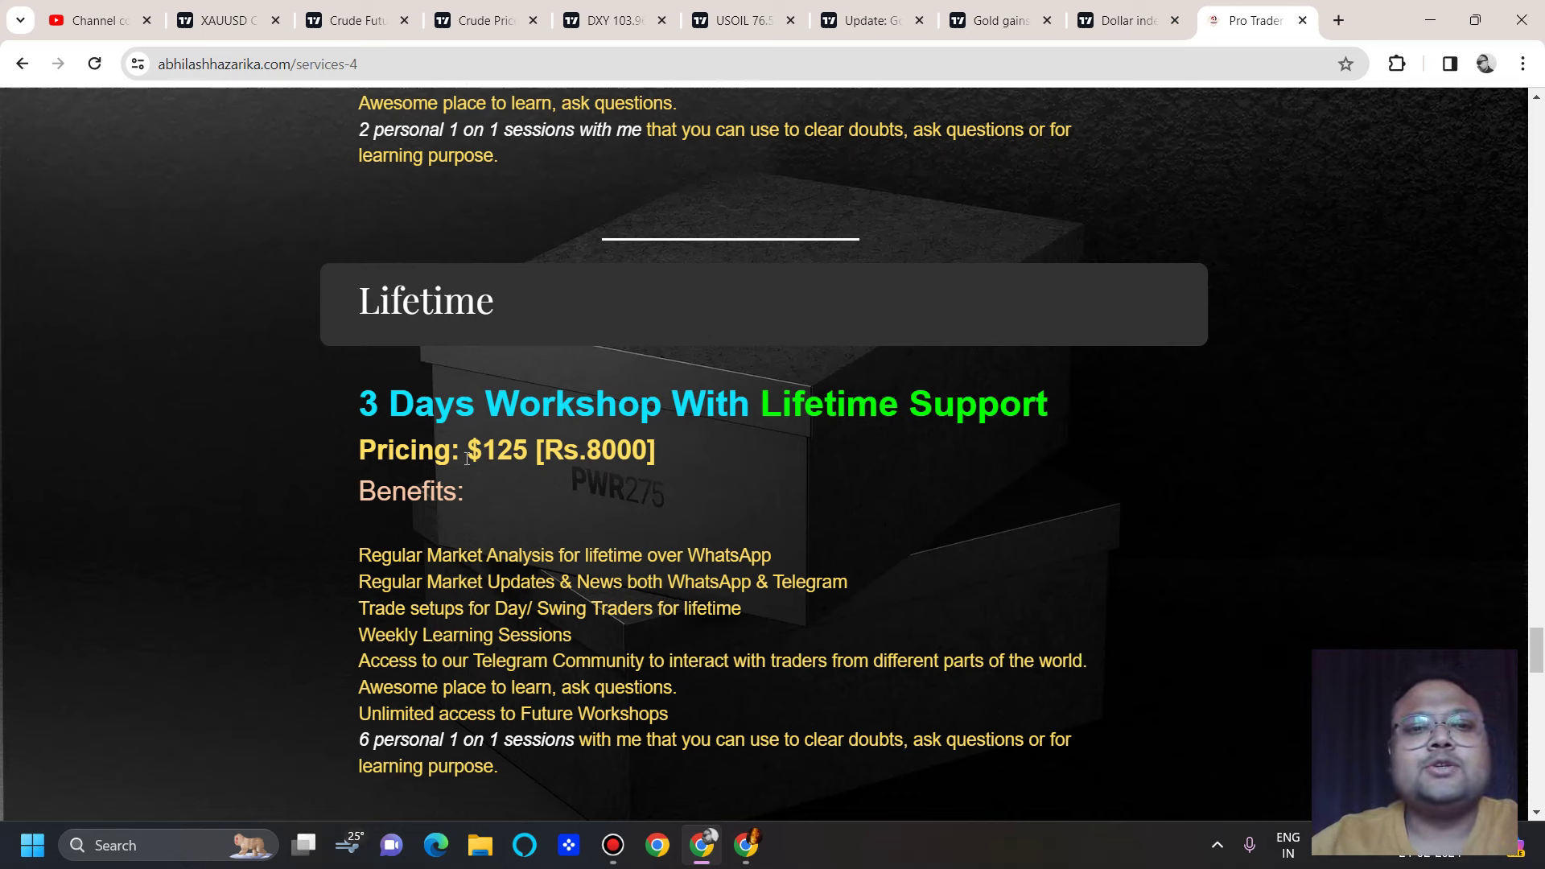
Step: Highlight the $125 Lifetime price and the full Lifetime Support plan description
{"action": "left_click_drag", "start_coordinate": [467, 456], "coordinate": [528, 456]}
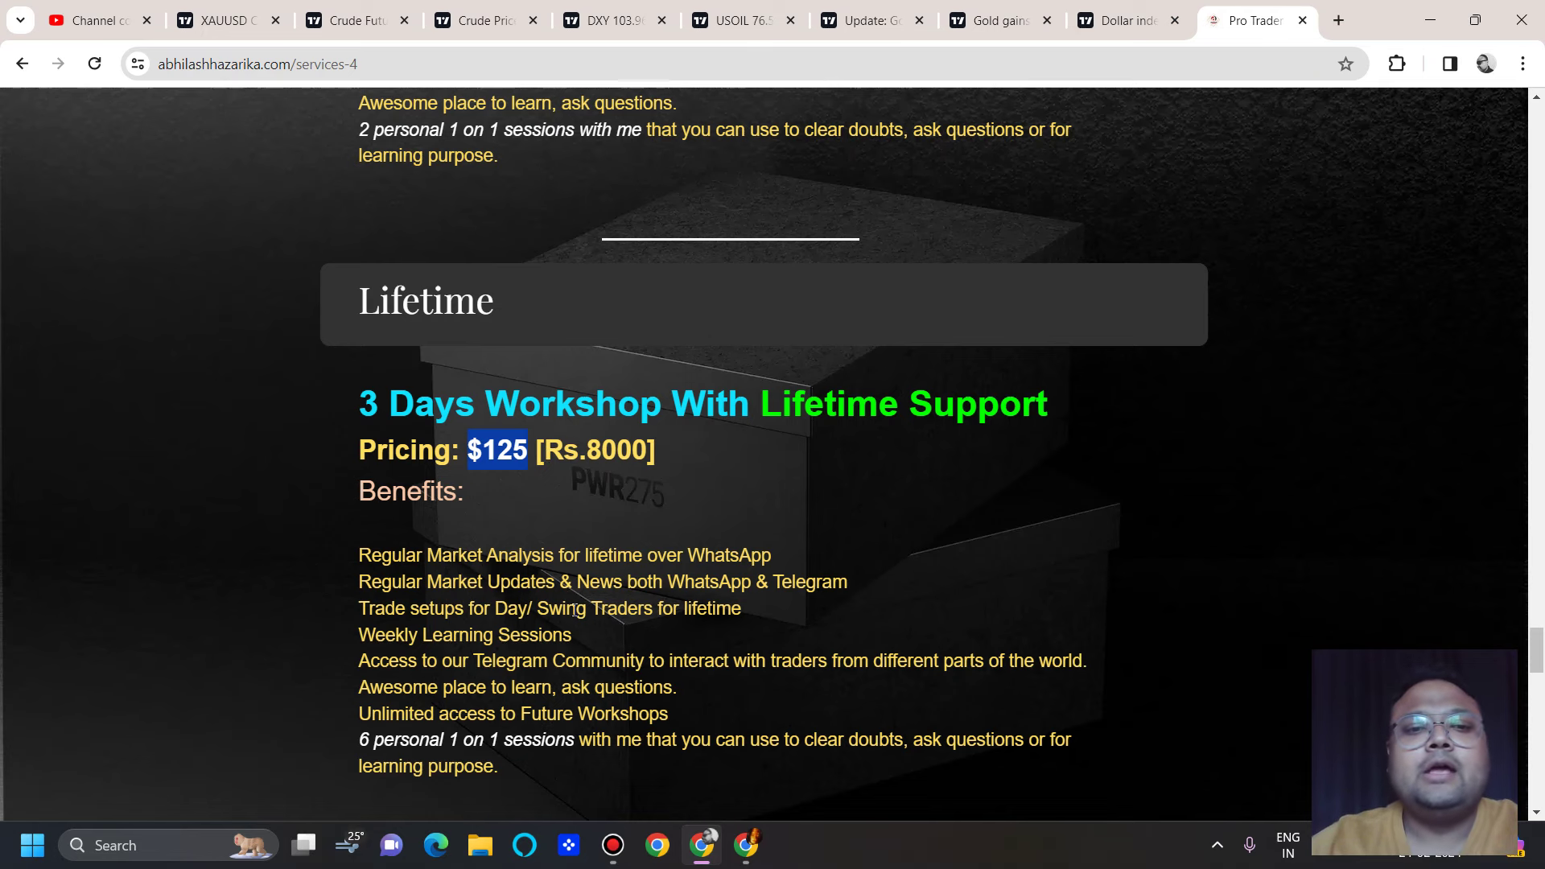
{"action": "scroll", "coordinate": [573, 610], "scroll_direction": "down", "scroll_amount": 2}
{"action": "left_click_drag", "start_coordinate": [359, 185], "coordinate": [503, 567]}
{"action": "left_click", "coordinate": [598, 510]}
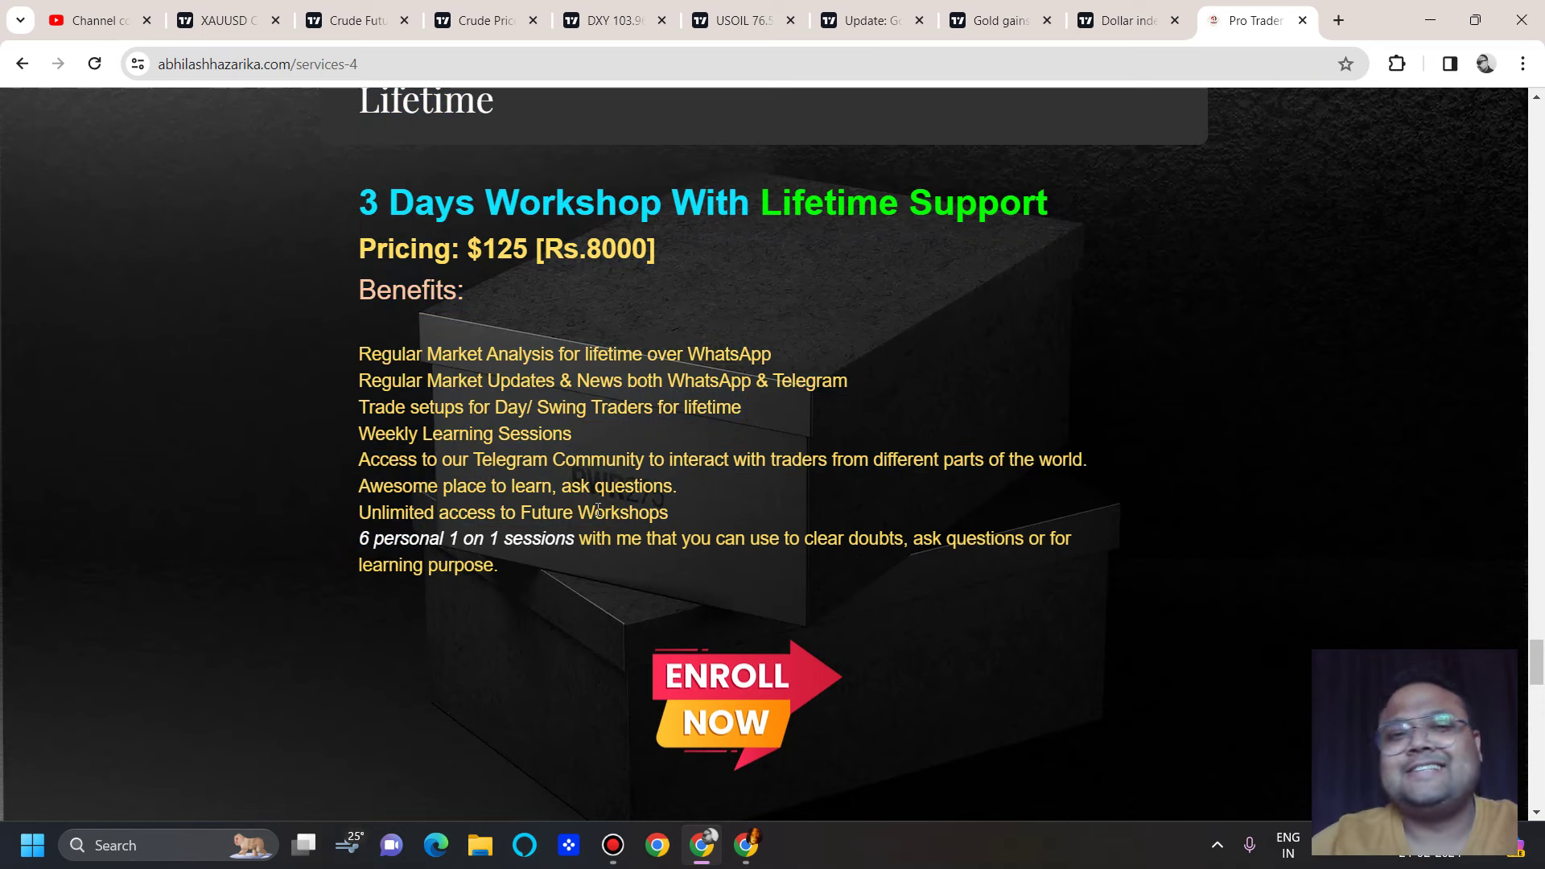
Step: Scroll down to the UPI, bank transfer, PayPal, Skrill and USDT payment options
{"action": "scroll", "coordinate": [598, 509], "scroll_direction": "down", "scroll_amount": 10}
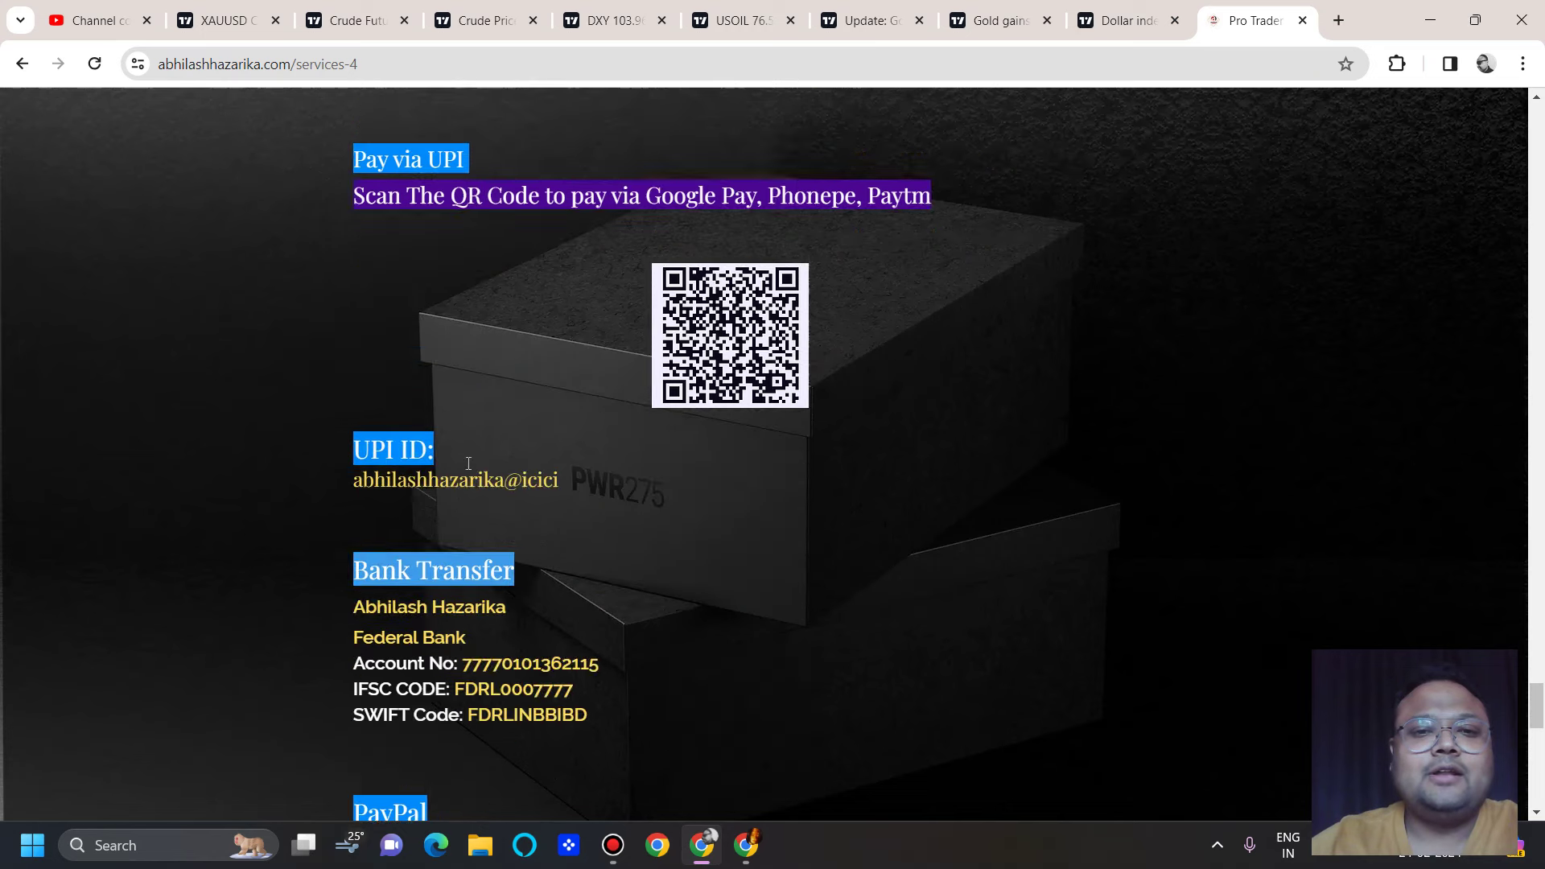
{"action": "scroll", "coordinate": [324, 397], "scroll_direction": "down", "scroll_amount": 11}
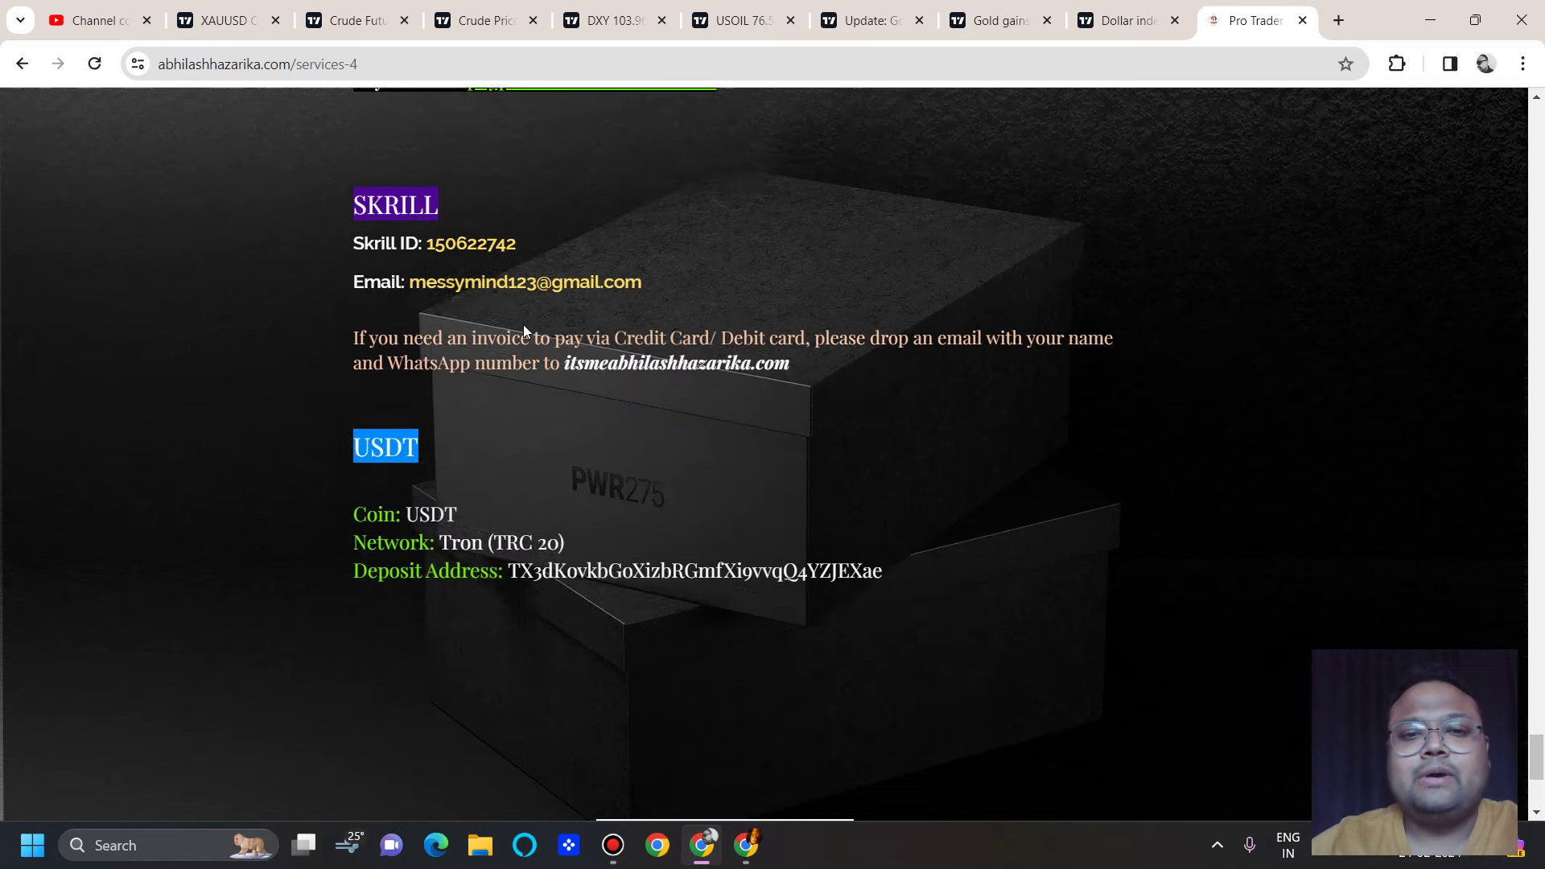
{"action": "scroll", "coordinate": [486, 357], "scroll_direction": "down", "scroll_amount": 1}
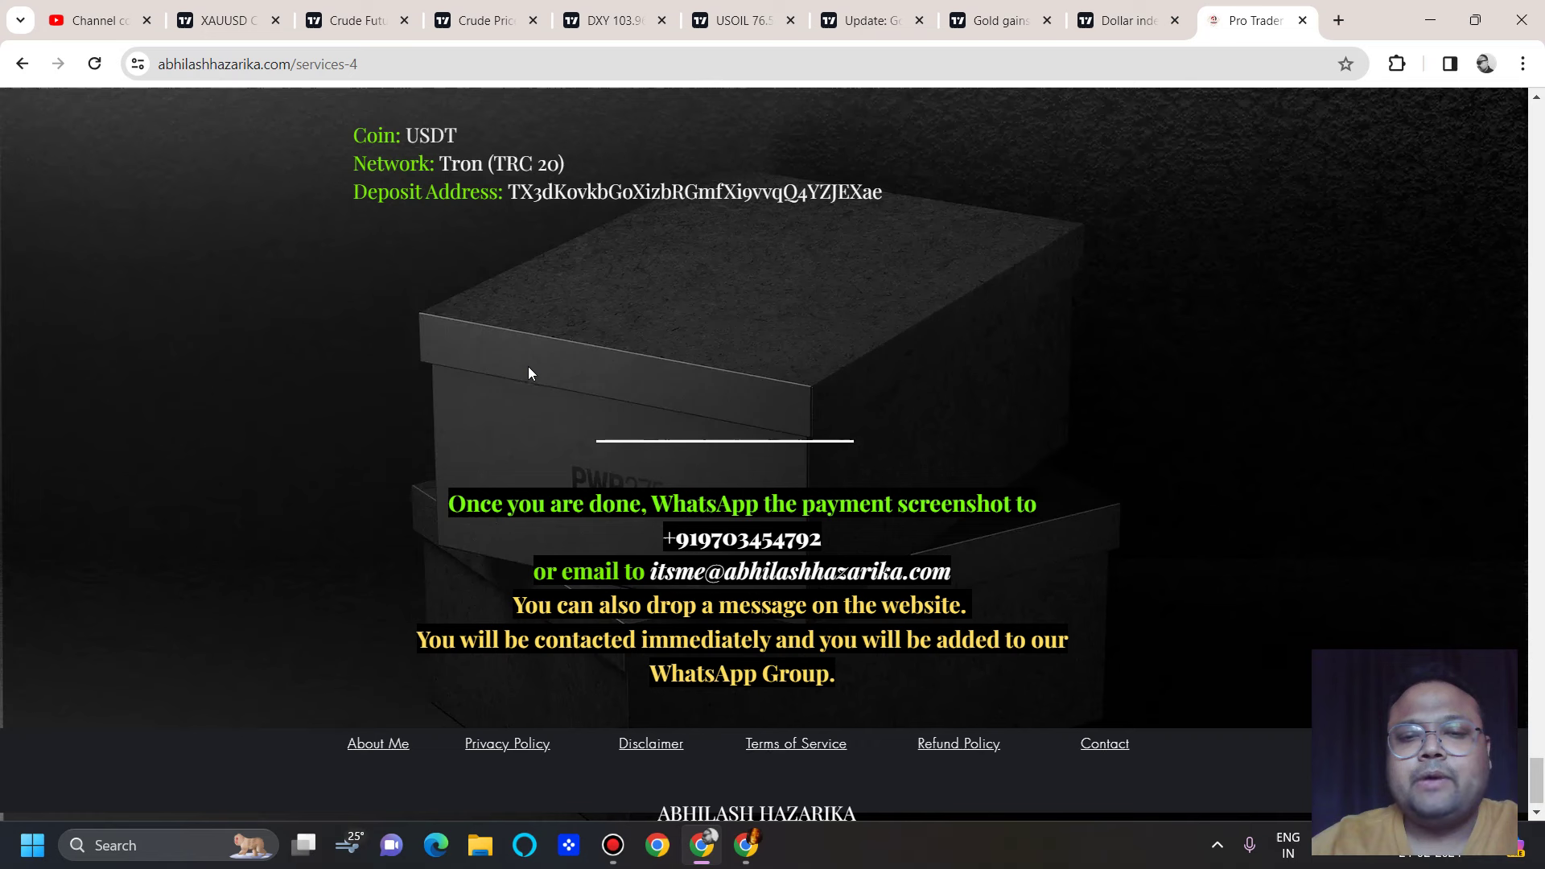
{"action": "scroll", "coordinate": [531, 378], "scroll_direction": "down", "scroll_amount": 1}
Step: Highlight the WhatsApp contact number and the contact e-mail address, then deselect
{"action": "left_click_drag", "start_coordinate": [660, 515], "coordinate": [811, 515]}
{"action": "left_click", "coordinate": [980, 352]}
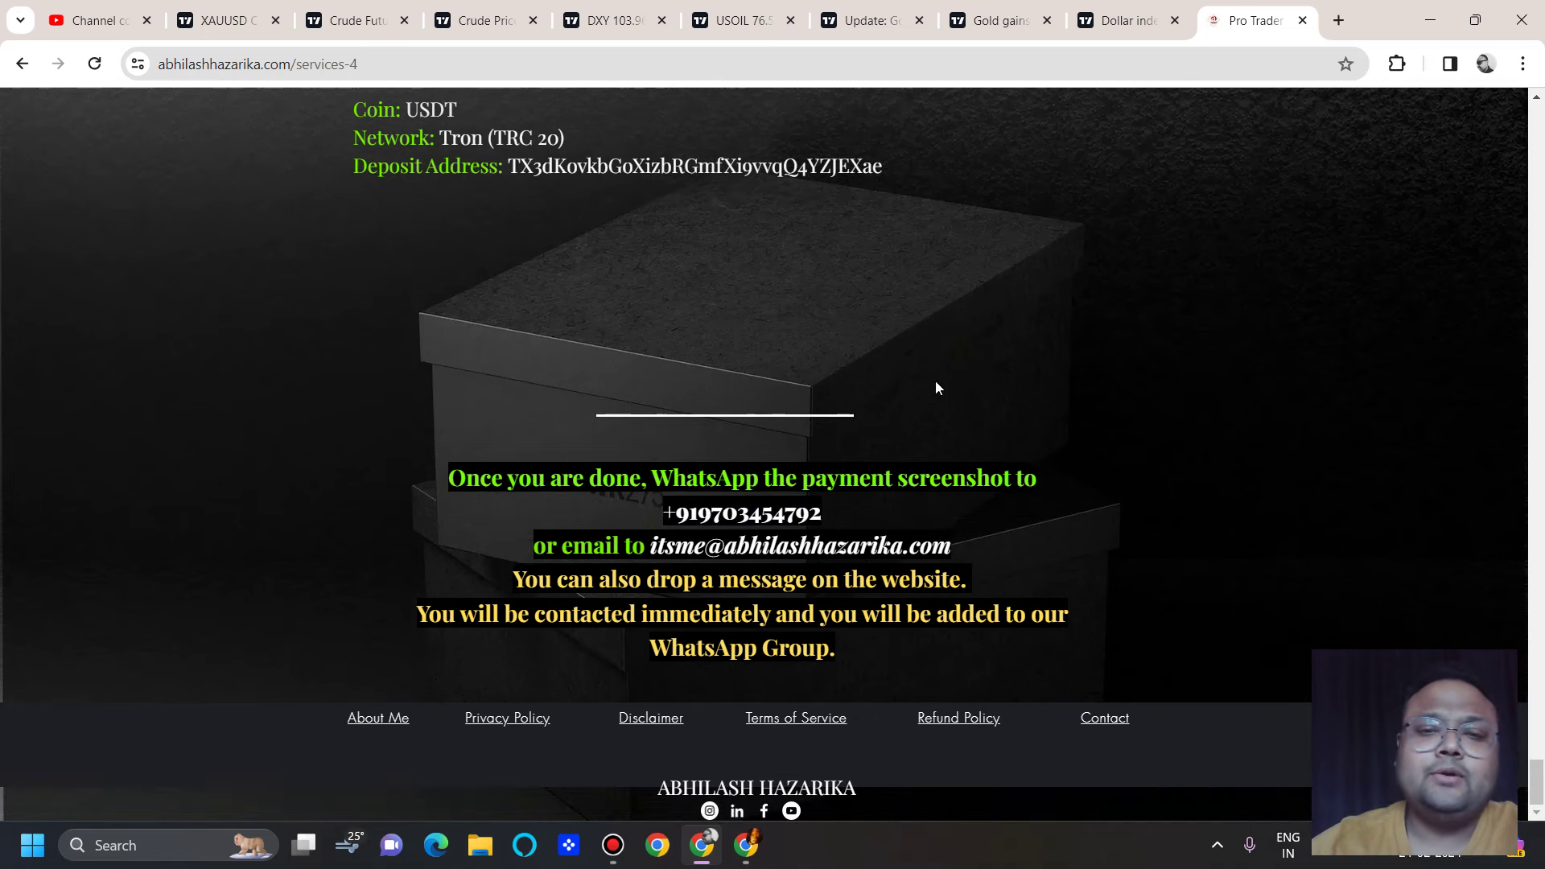
{"action": "left_click_drag", "start_coordinate": [968, 553], "coordinate": [648, 550]}
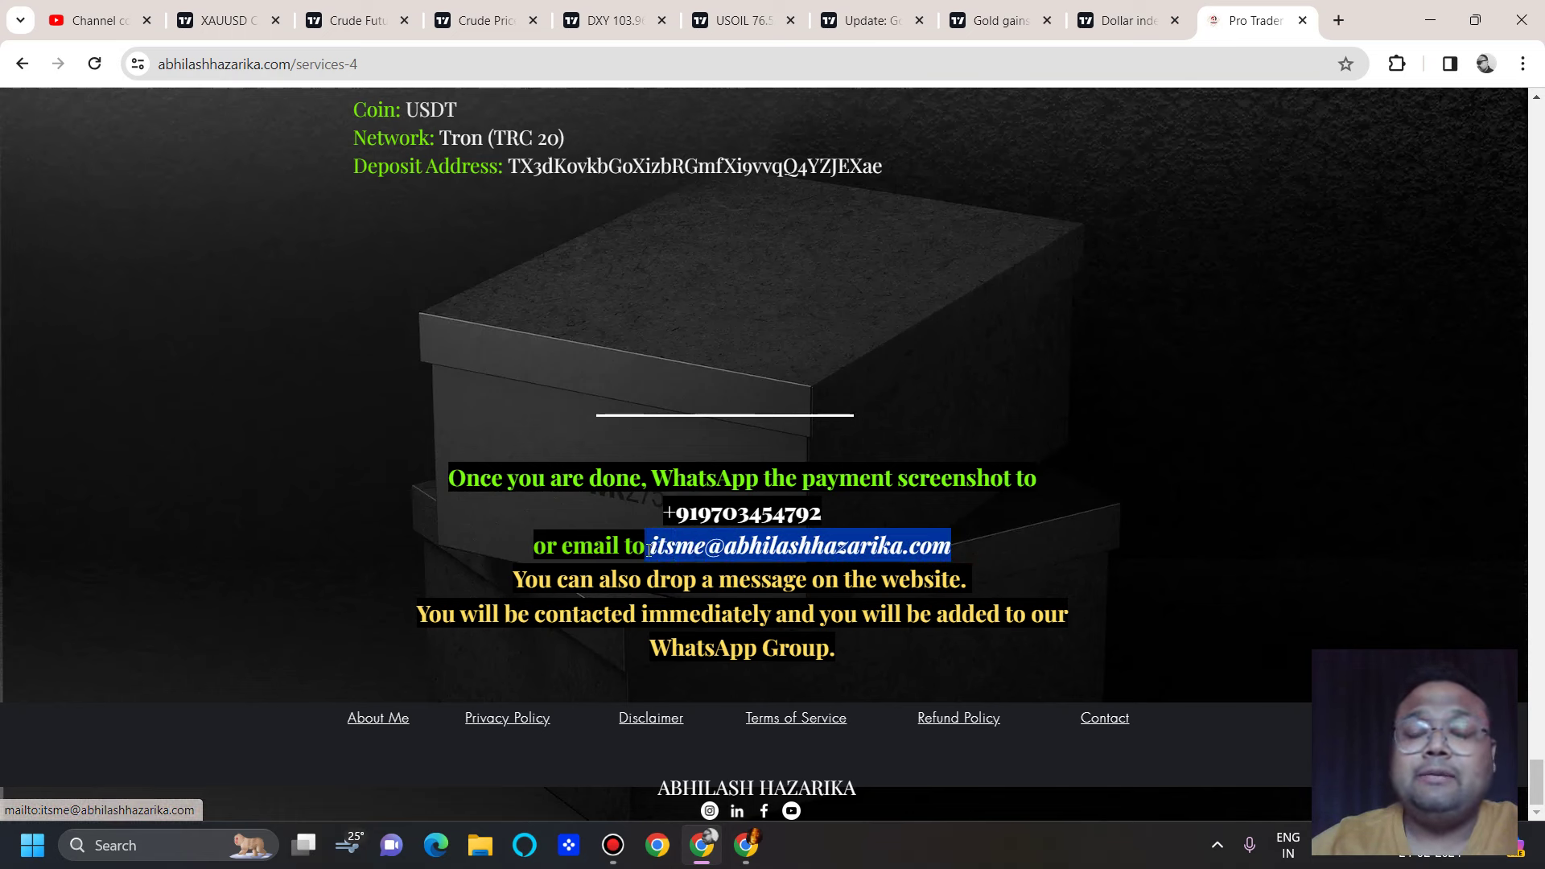
{"action": "left_click", "coordinate": [299, 494]}
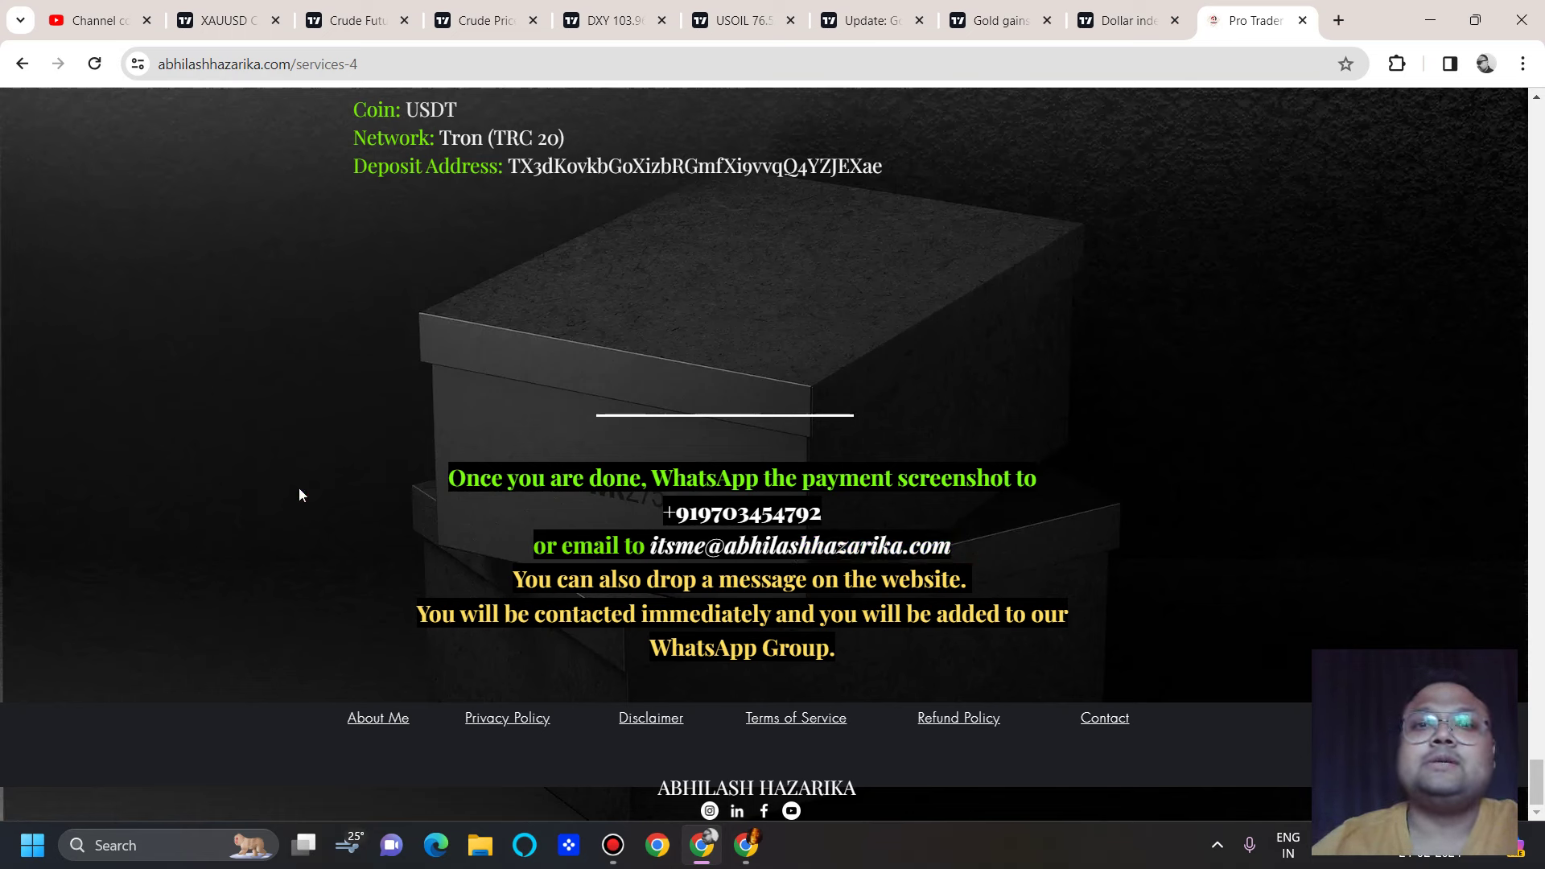